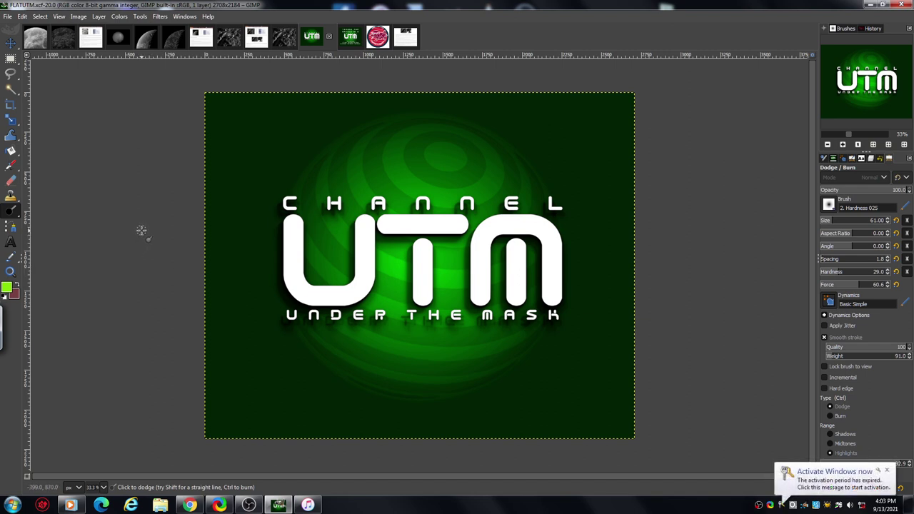
- Dismiss the Windows notification and bring up the full-disc PIA17197 Dione image
left_click(886, 472)
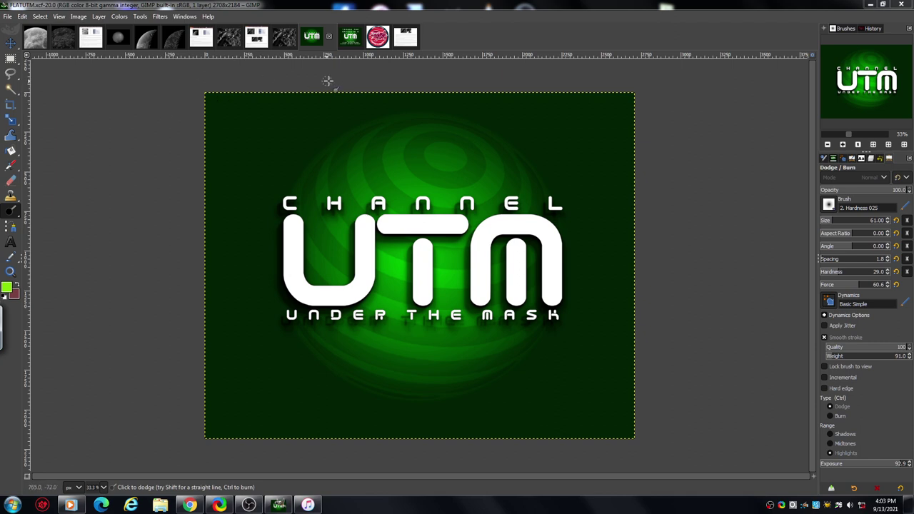
left_click(118, 39)
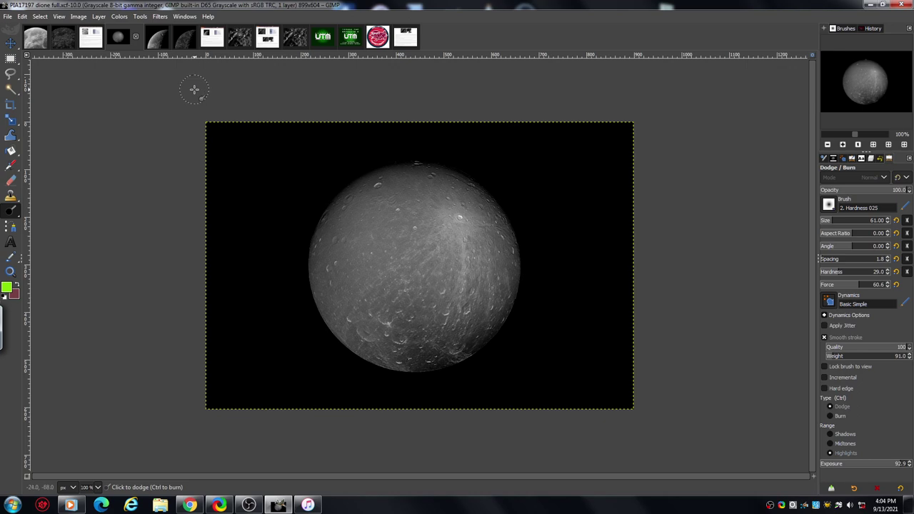
- Pass through the Cassini-Huygens logo to the PIA19654 DIONE INFO image
left_click(379, 41)
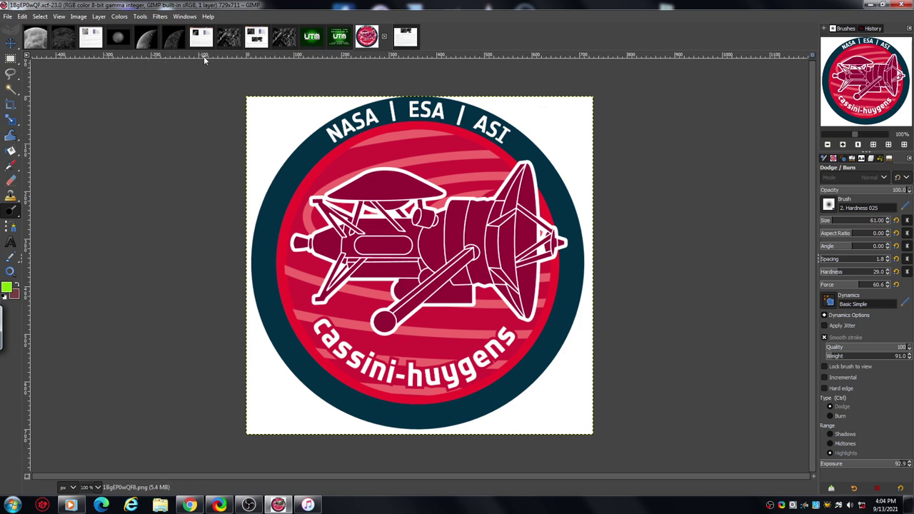
left_click(257, 39)
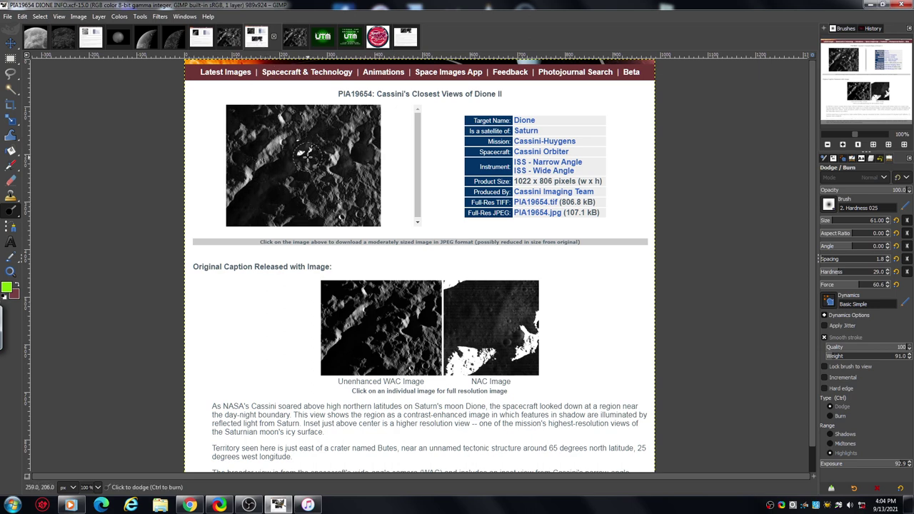
- Lighten the Dione photo's bright spot with three dodge strokes, then show NO2.xcf
left_click_drag(304, 156, 305, 153)
left_click_drag(320, 173, 315, 157)
left_click_drag(353, 184, 311, 140)
left_click(406, 41)
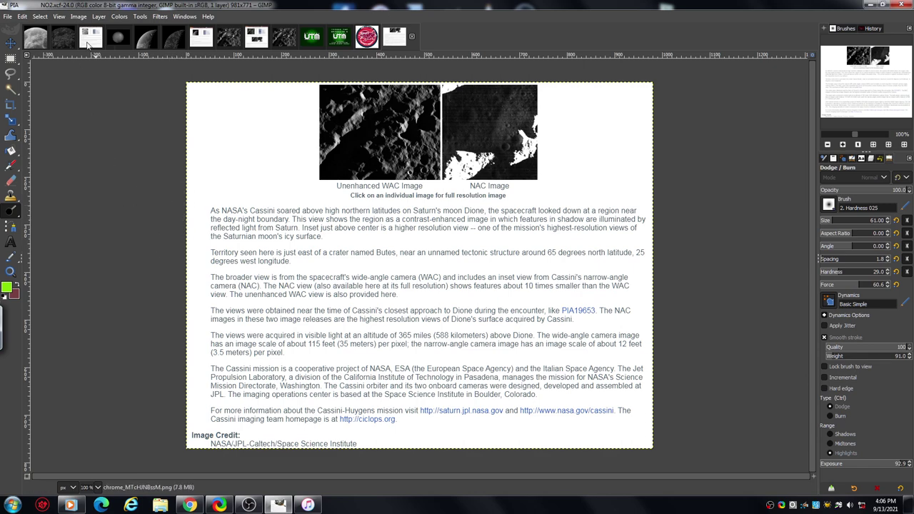
- Compare the PIA18327, PIA19654 and NO2 images, ending on PIA19654 DIONE RAW
left_click(89, 41)
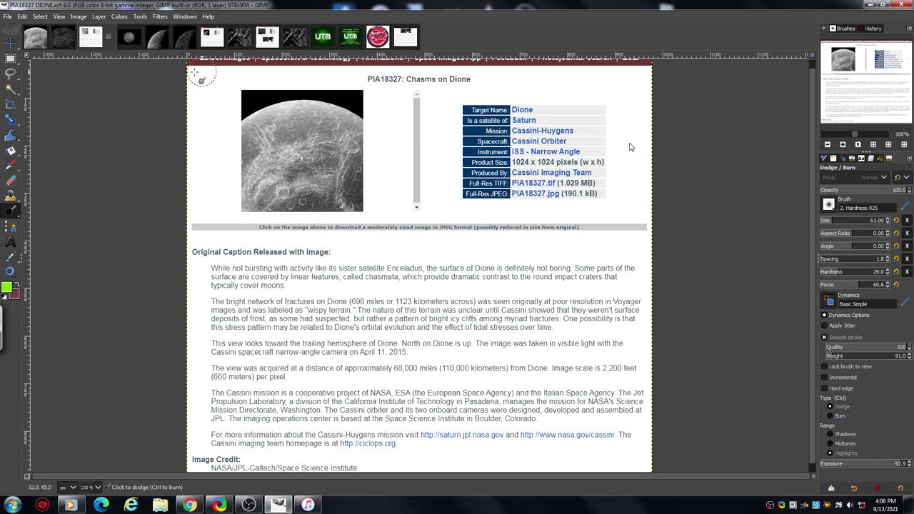
left_click(270, 38)
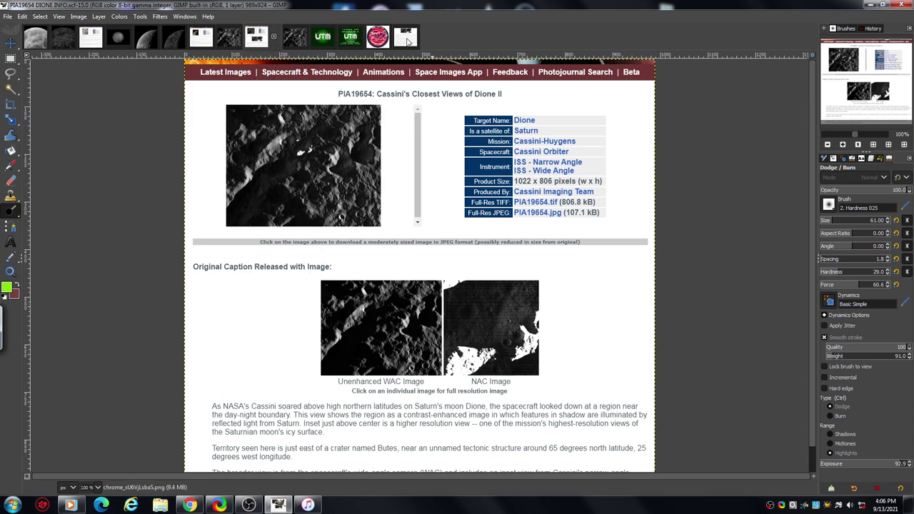
left_click(408, 40)
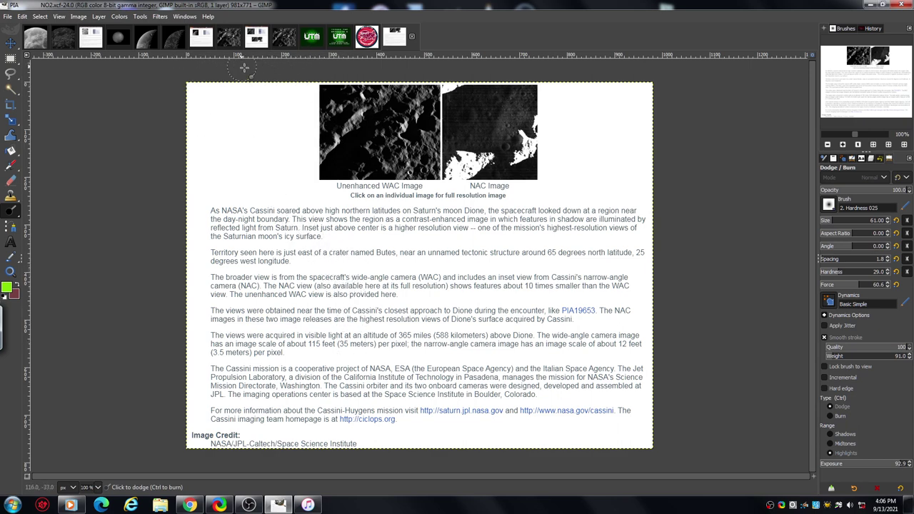
left_click(284, 37)
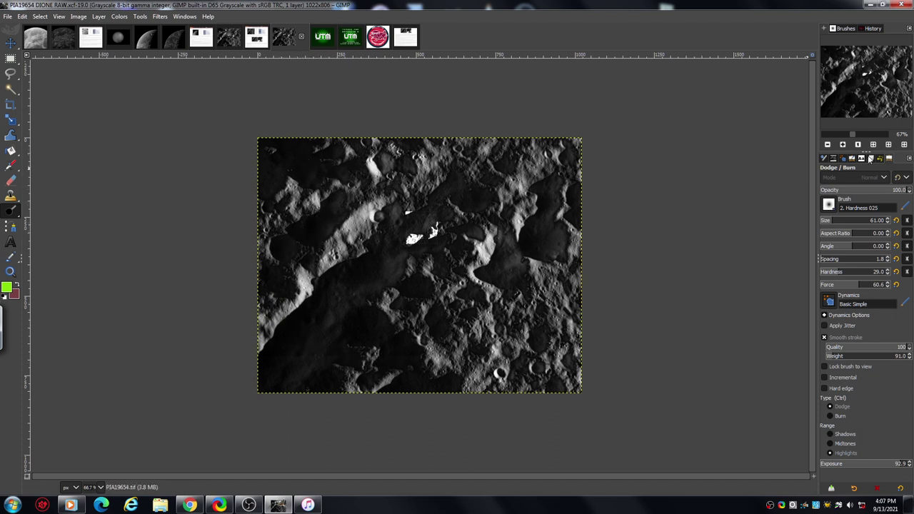
- Zoom the raw image to 300% on its bright patch, then switch to PIA19654 DIONE wkon
left_click(843, 145)
left_click(843, 145)
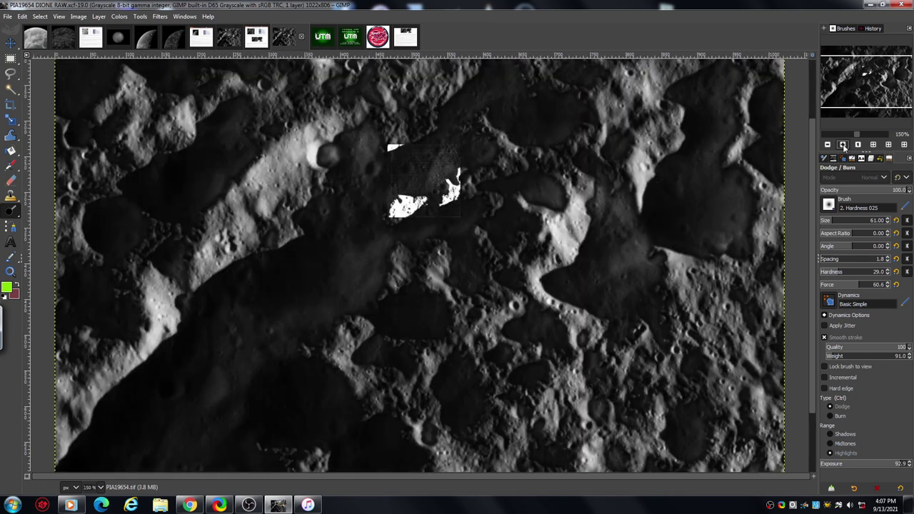
left_click(844, 145)
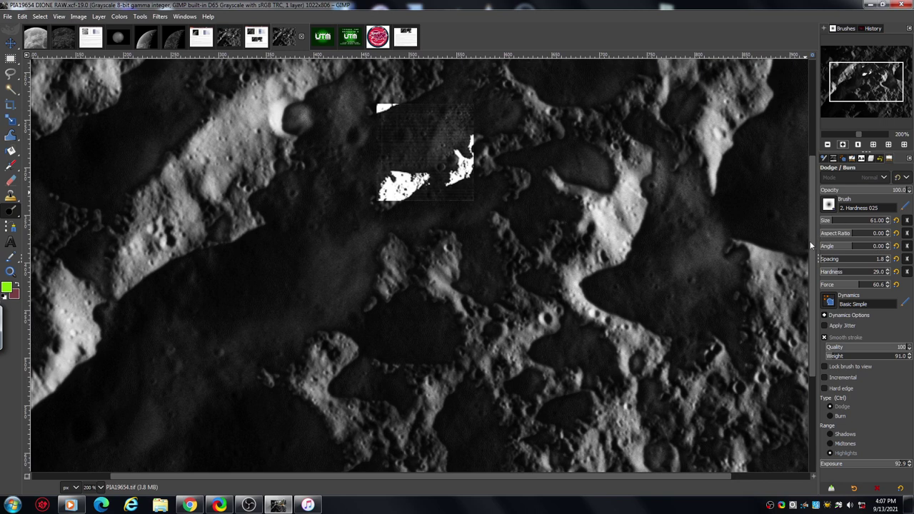
left_click_drag(811, 246, 814, 193)
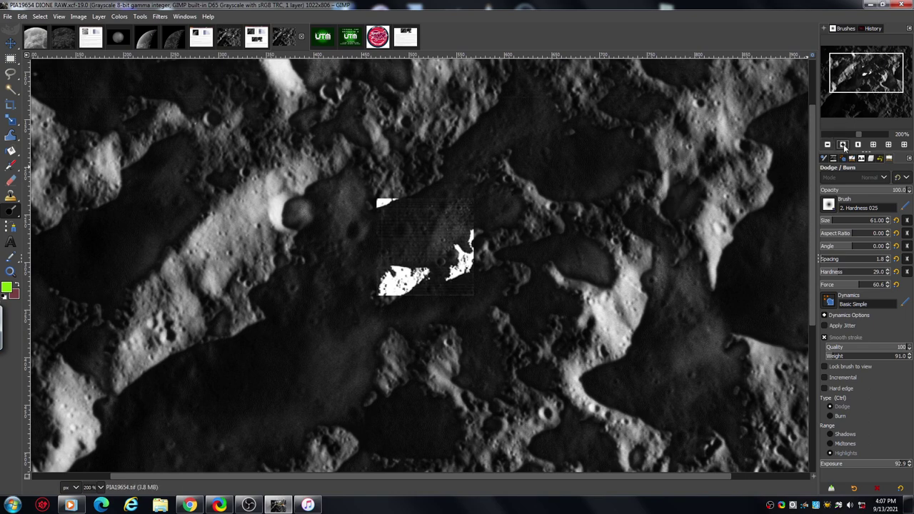
left_click(843, 145)
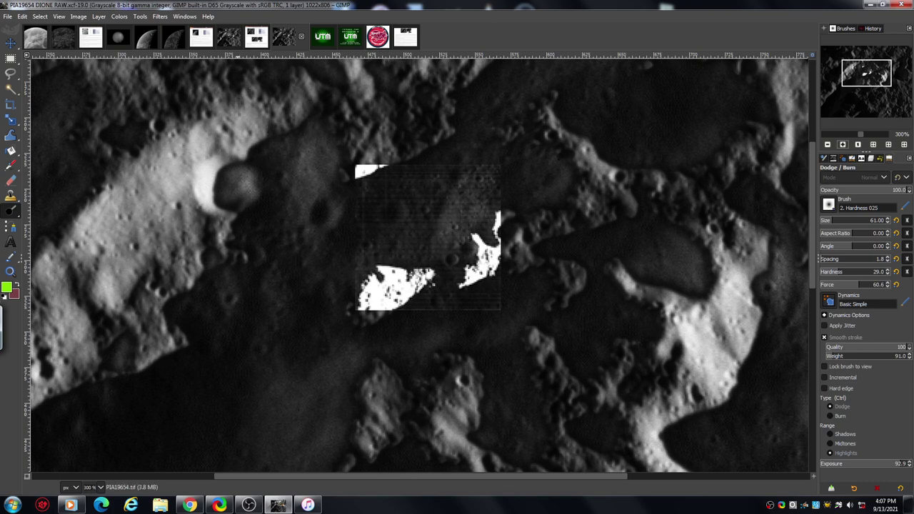
left_click(228, 39)
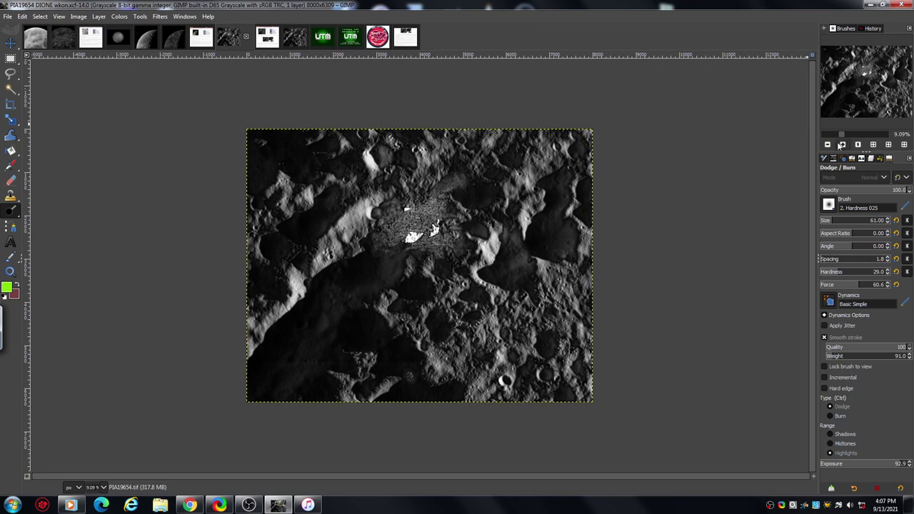
- Zoom and pan the DIONE wkon view onto the lower-right craters, settling at 33.3%
left_click(829, 145)
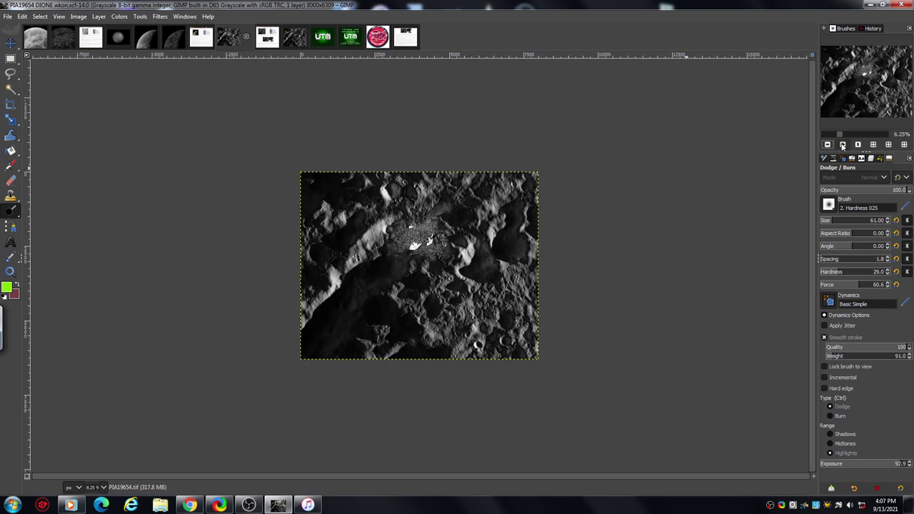
left_click(843, 145)
left_click(843, 145)
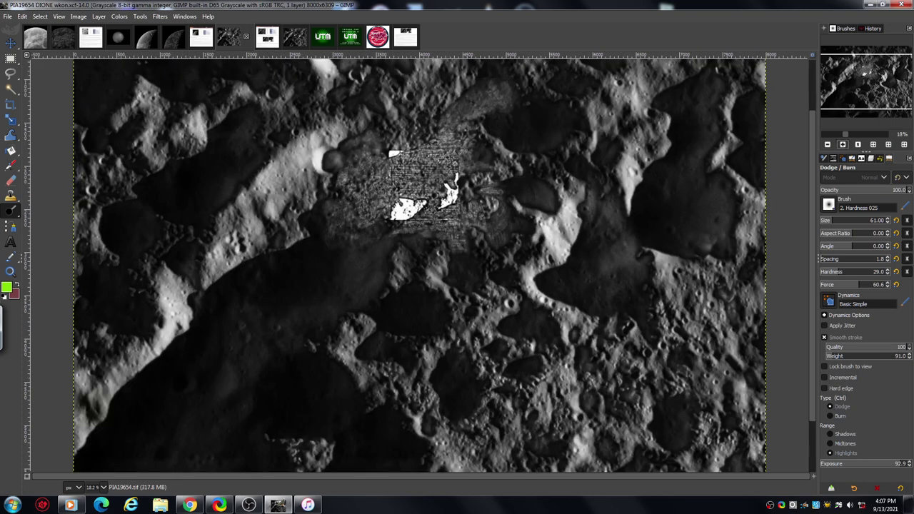
left_click_drag(867, 81, 901, 108)
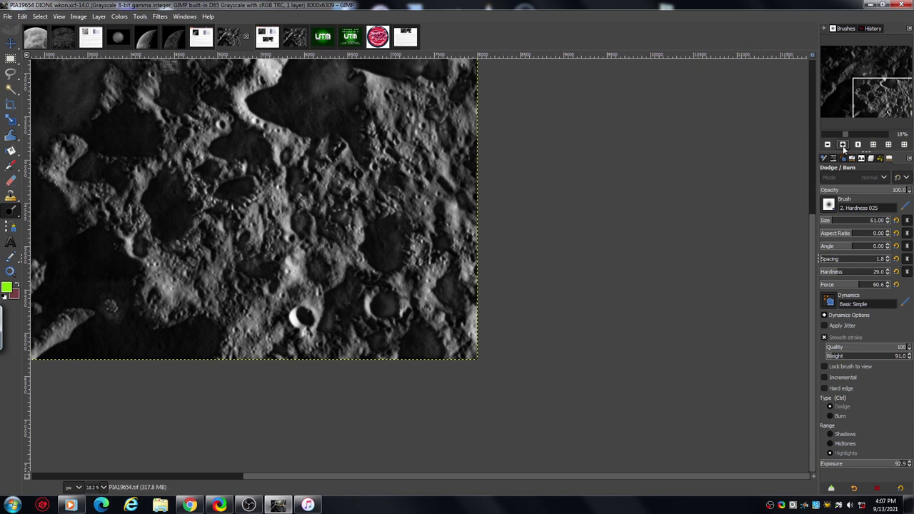
left_click(843, 145)
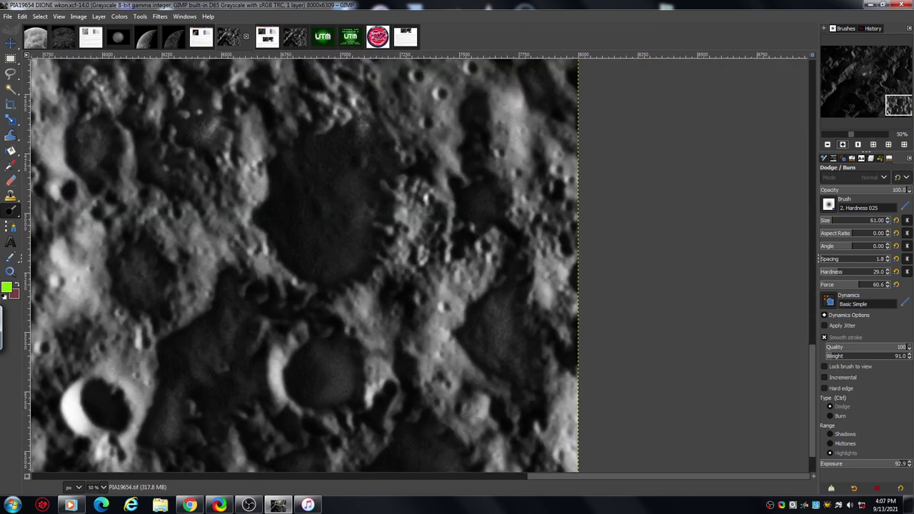
left_click_drag(900, 106, 892, 105)
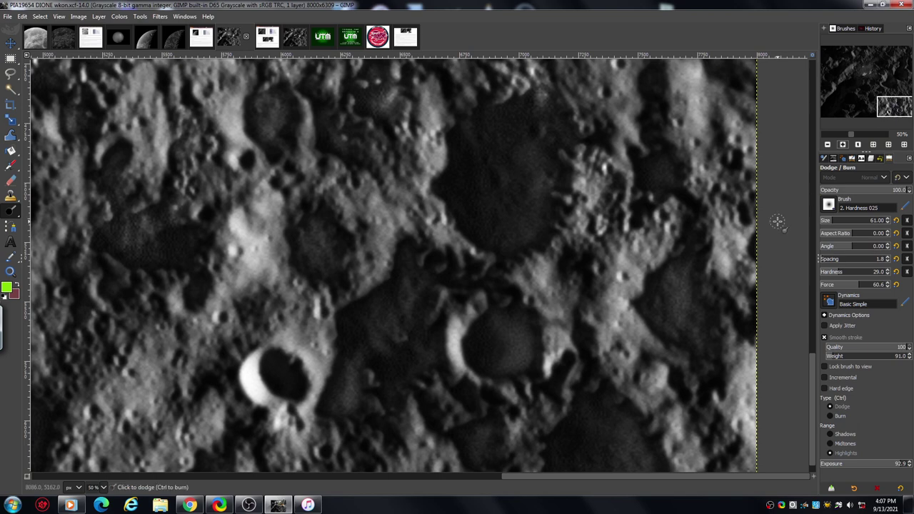
left_click_drag(537, 476, 473, 471)
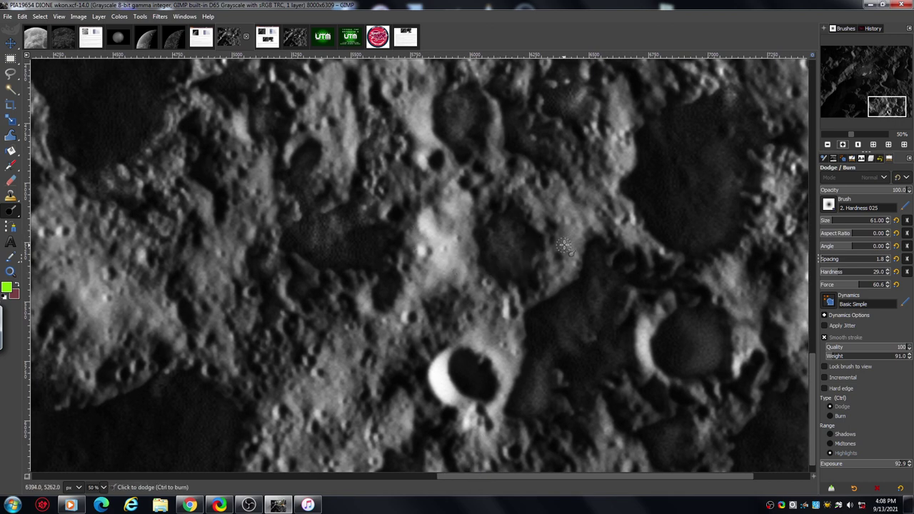
left_click(828, 145)
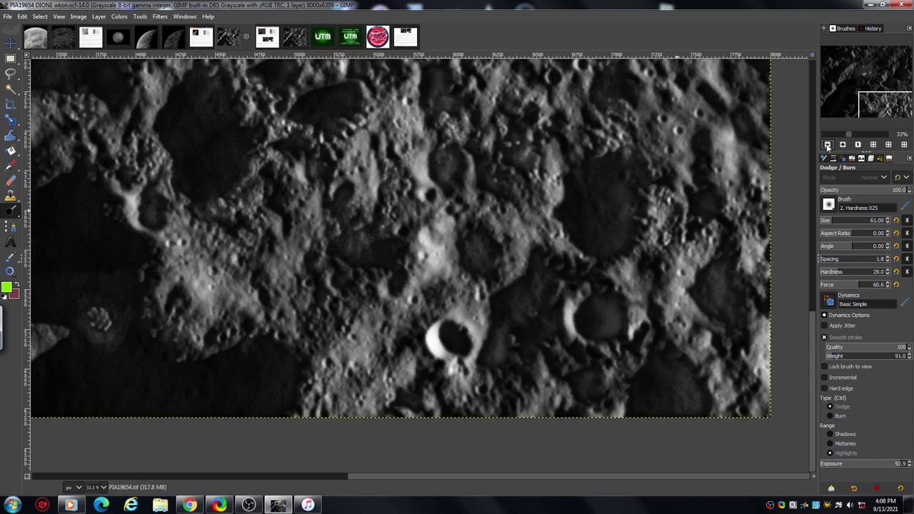
scroll(813, 332, "up", 2)
scroll(812, 333, "down", 1)
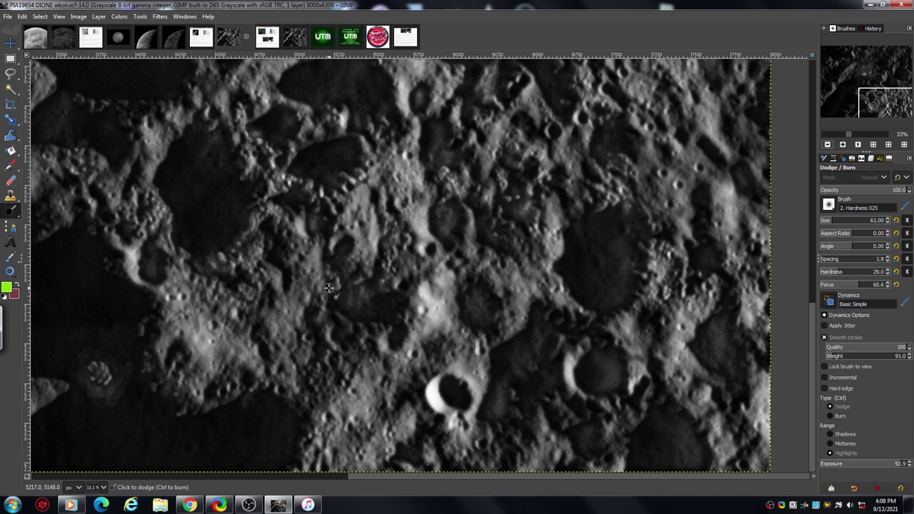
- Dodge a surface spot, the ridge beside the upper-left crater, and a small dark patch
left_click(279, 172)
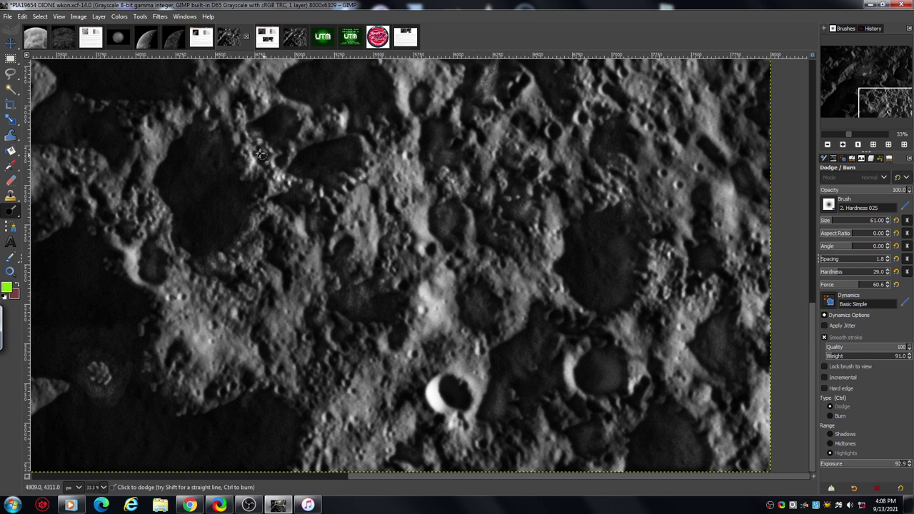
left_click_drag(255, 147, 242, 134)
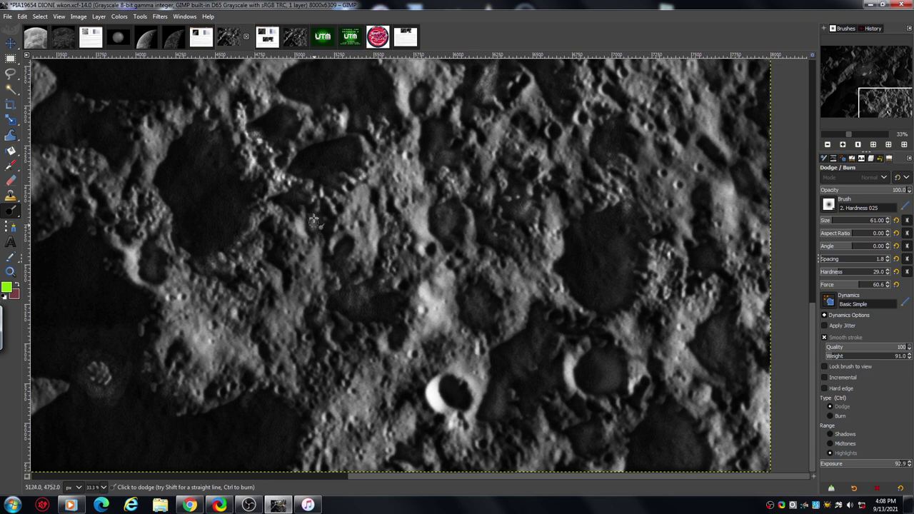
left_click_drag(331, 227, 327, 221)
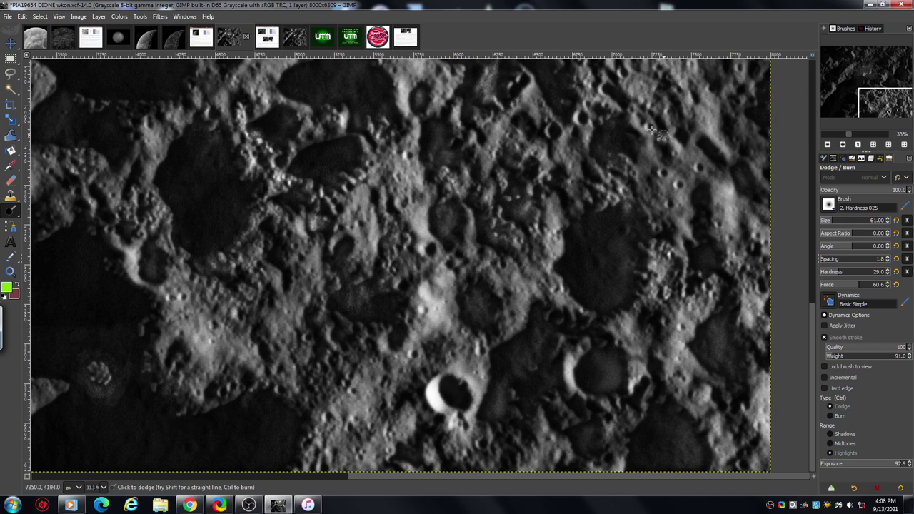
- Scroll the canvas to bring the blotchy, heavily edited central patch into view
mouse_move(619, 476)
left_mouse_down()
mouse_move(566, 486)
mouse_move(383, 461)
mouse_move(286, 465)
left_mouse_up()
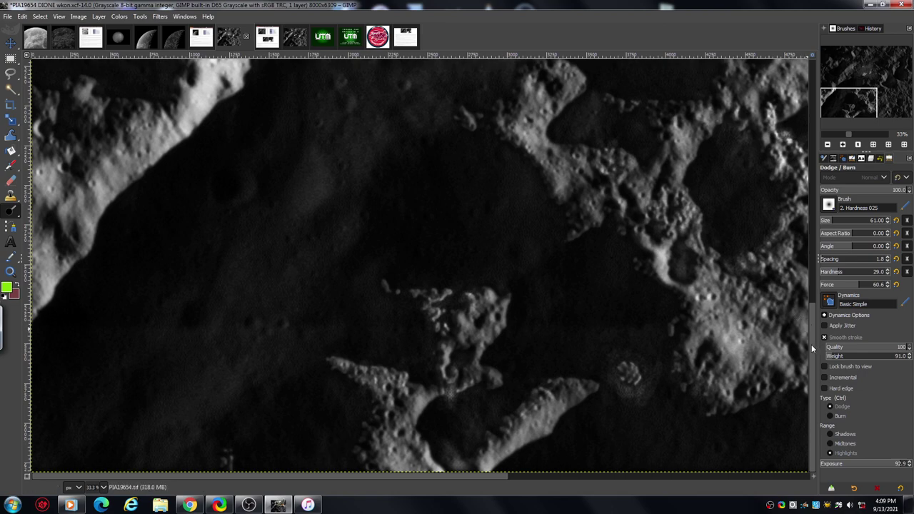
left_click_drag(811, 345, 798, 173)
left_click_drag(351, 477, 498, 490)
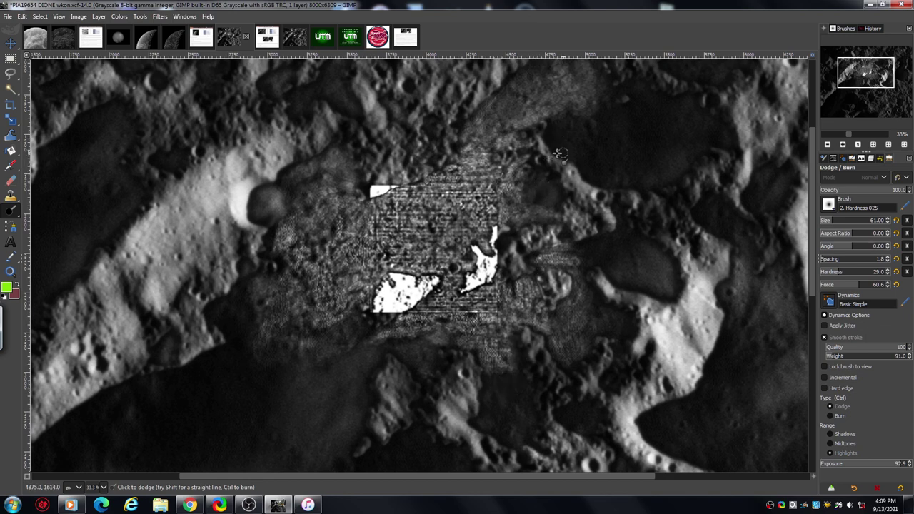
- View the edited patch's upper edge at 100% zoom, then zoom out to 66.7%
left_click(843, 145)
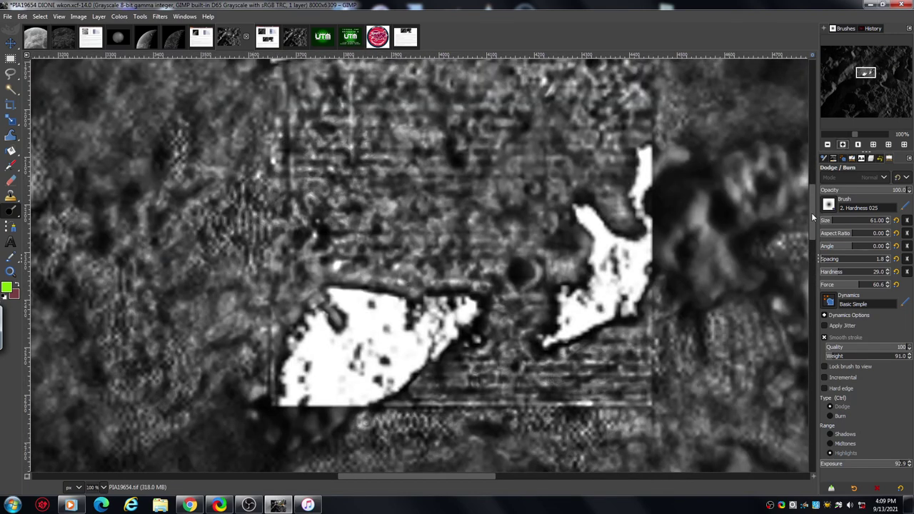
mouse_move(811, 213)
left_mouse_down()
mouse_move(813, 203)
mouse_move(812, 220)
left_mouse_up()
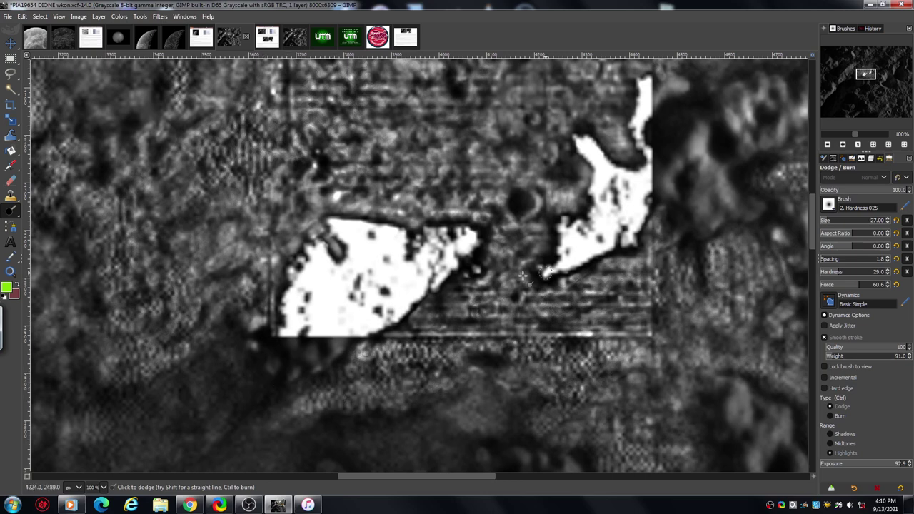
left_click_drag(811, 233, 812, 175)
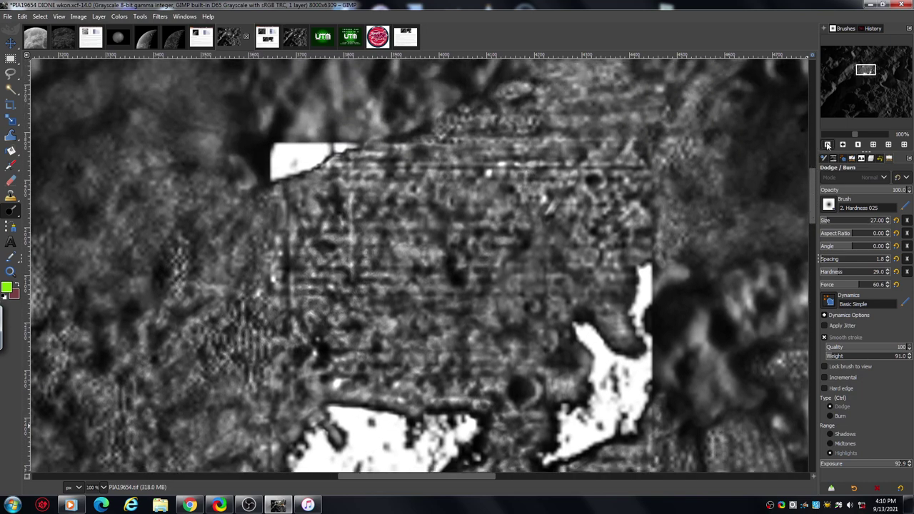
left_click(828, 145)
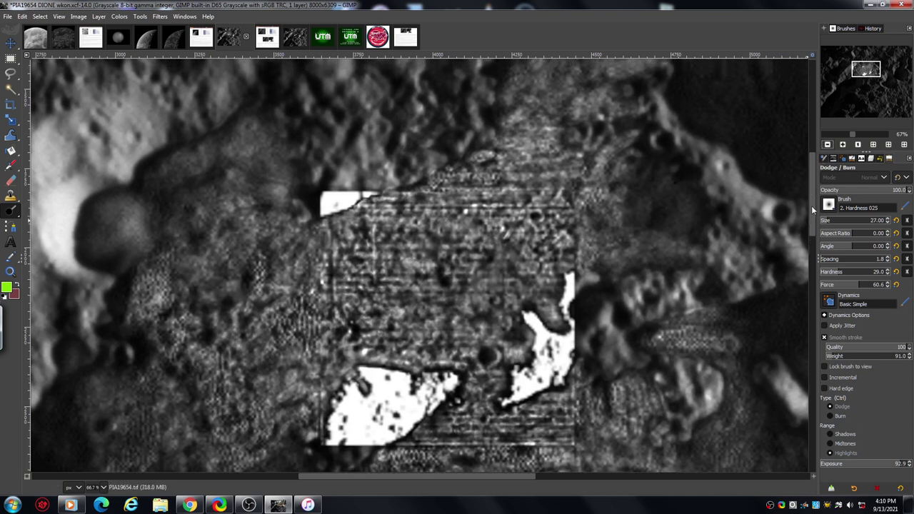
- Scroll the canvas slightly to adjust the view over the central patch
left_click_drag(811, 206, 810, 228)
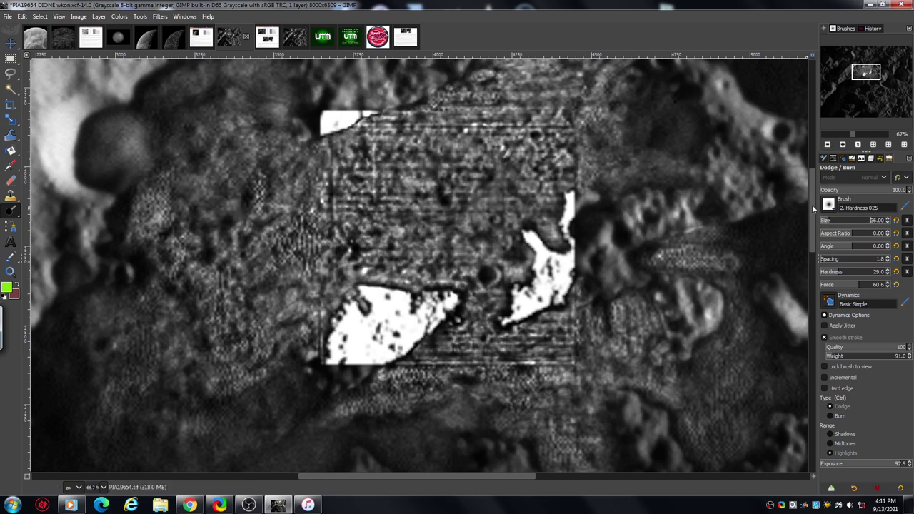
left_click_drag(812, 204, 813, 210)
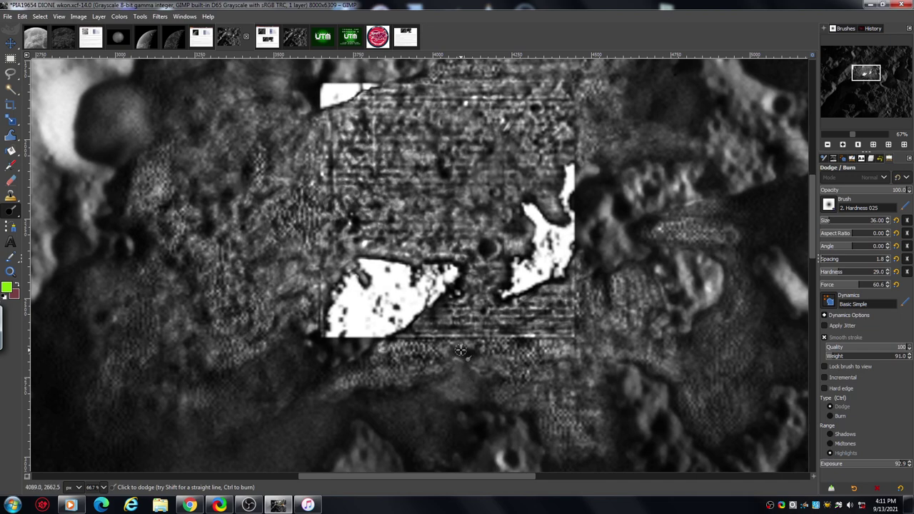
left_click(829, 144)
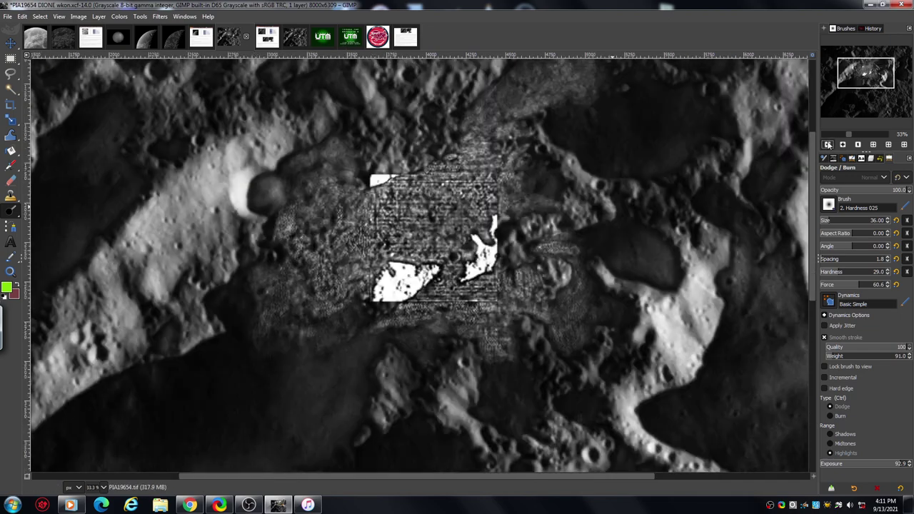
left_click(828, 145)
left_click(828, 144)
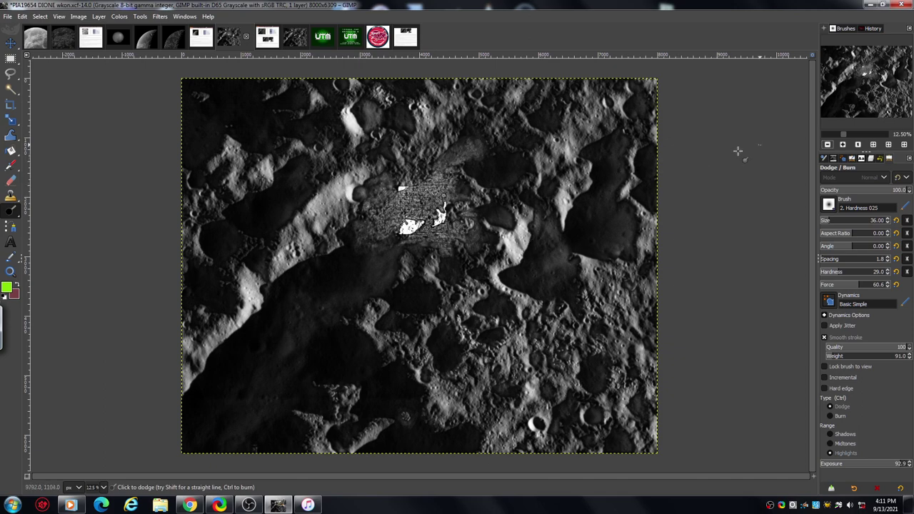
left_click(843, 145)
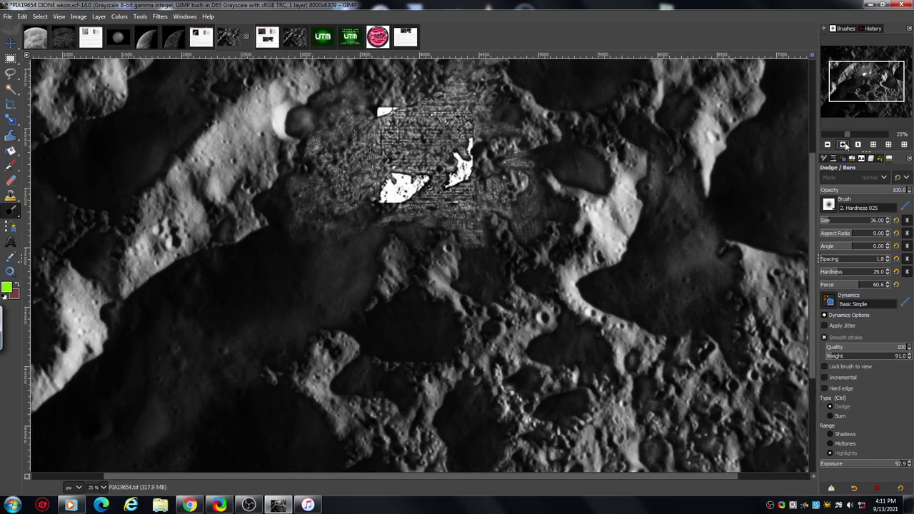
left_click(843, 145)
left_click(845, 144)
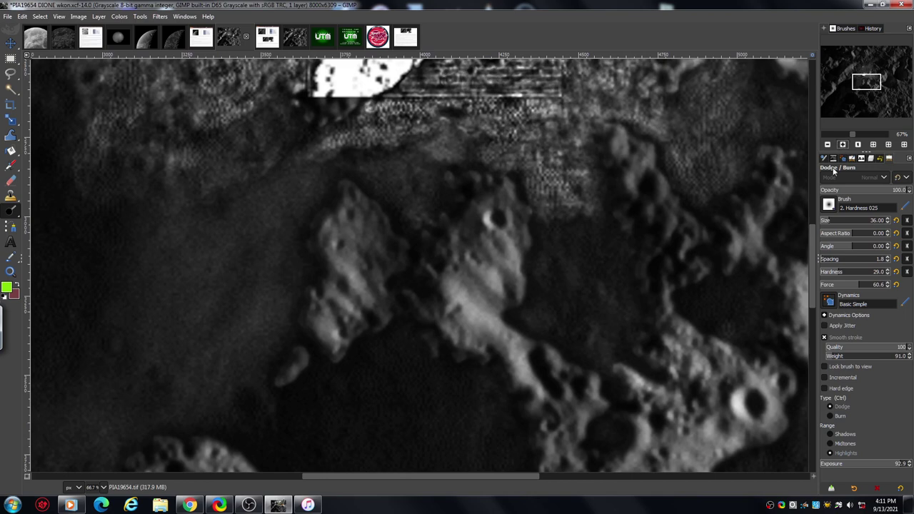
left_click_drag(812, 236, 816, 184)
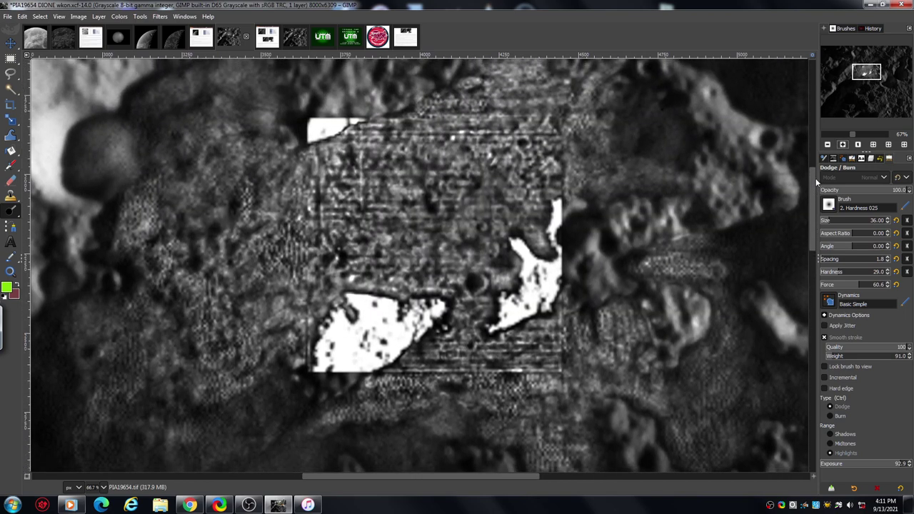
left_click_drag(816, 178, 815, 180)
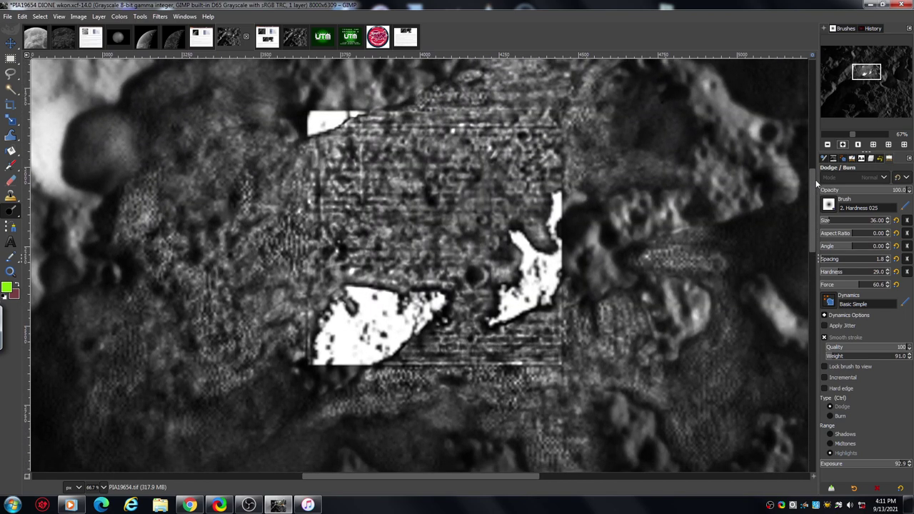
left_click(843, 145)
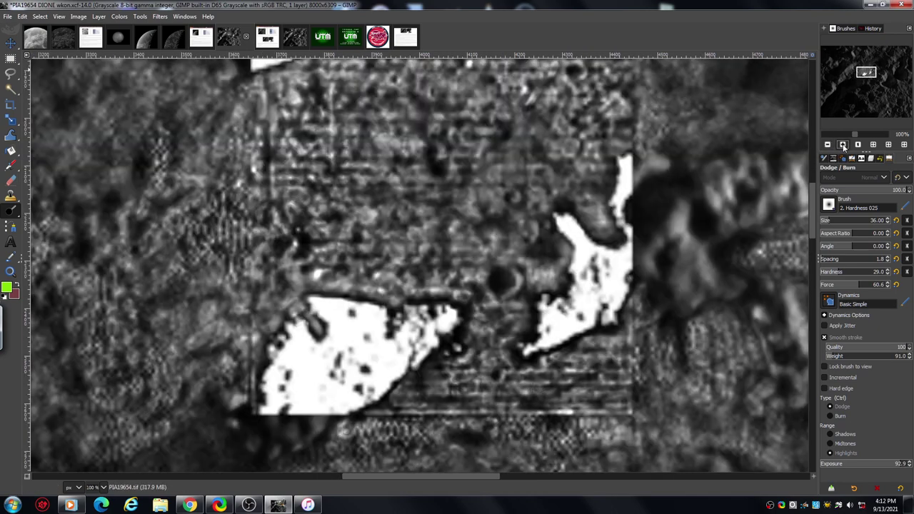
left_click_drag(813, 210, 811, 229)
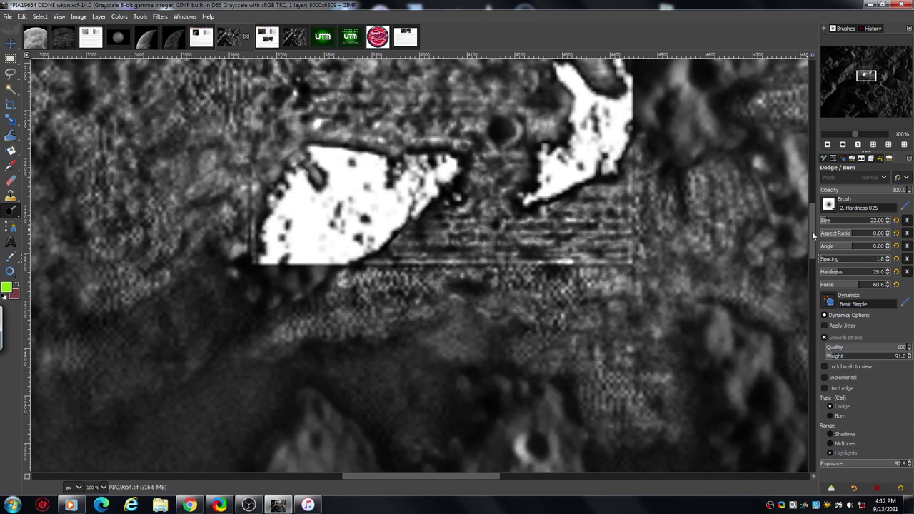
left_click_drag(812, 231, 814, 229)
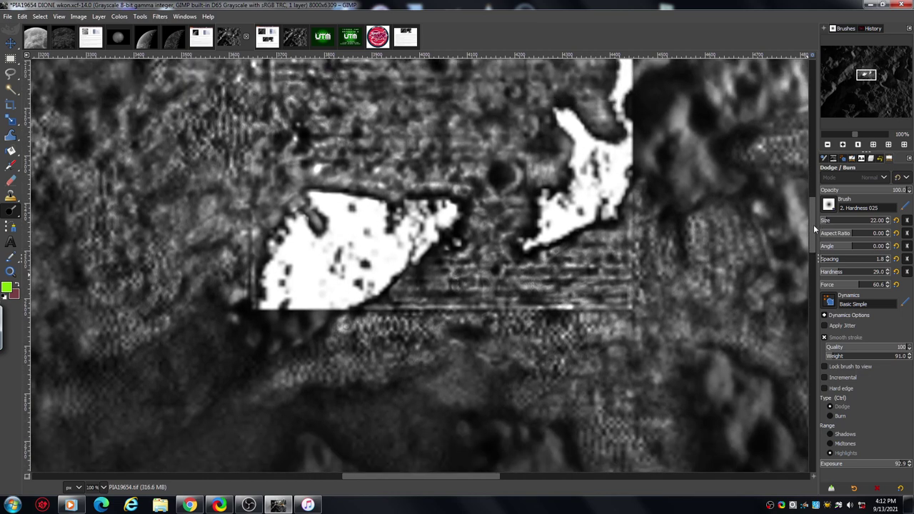
scroll(811, 232, "up", 1)
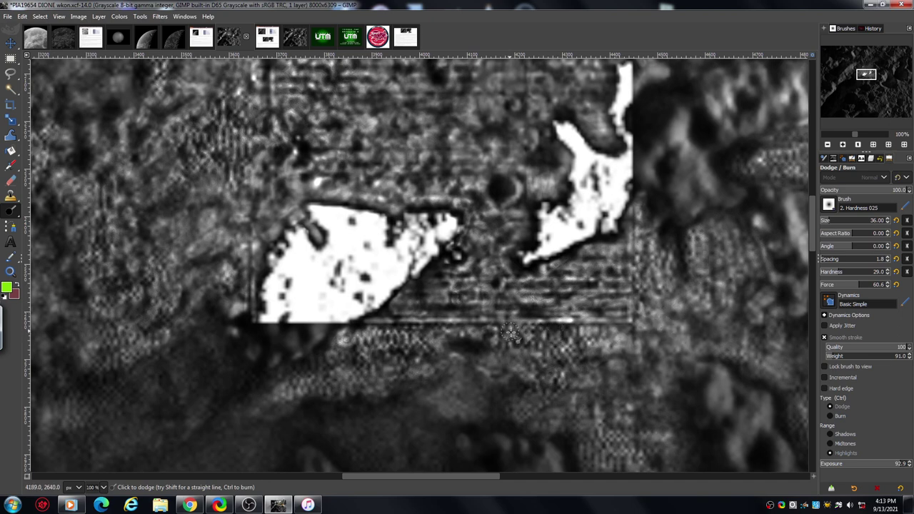
- Dodge the dark texture below and around the white blotches with eight short strokes
mouse_move(544, 331)
left_mouse_down()
mouse_move(581, 357)
mouse_move(584, 349)
left_mouse_up()
mouse_move(388, 336)
left_mouse_down()
mouse_move(409, 348)
mouse_move(340, 373)
mouse_move(327, 338)
mouse_move(368, 380)
mouse_move(437, 377)
mouse_move(437, 350)
mouse_move(478, 343)
left_mouse_up()
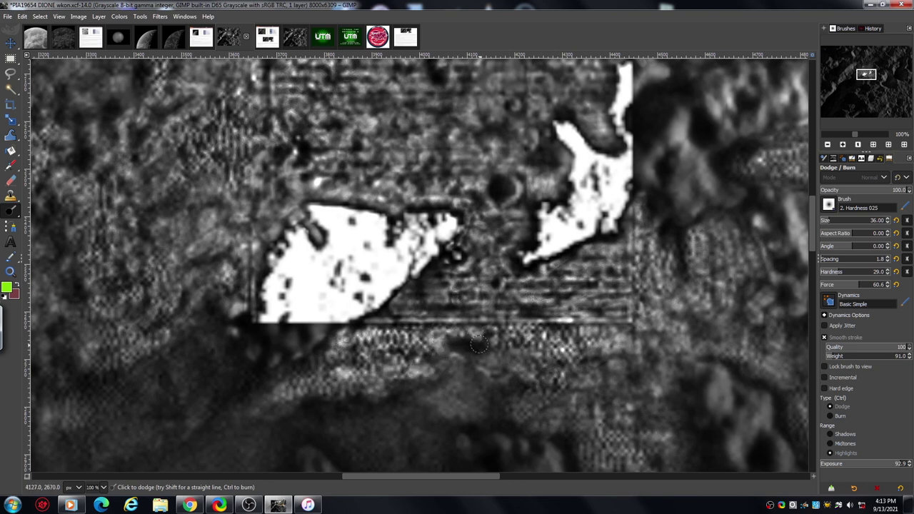
mouse_move(398, 307)
left_mouse_down()
mouse_move(485, 251)
mouse_move(468, 220)
mouse_move(496, 190)
mouse_move(435, 166)
left_mouse_up()
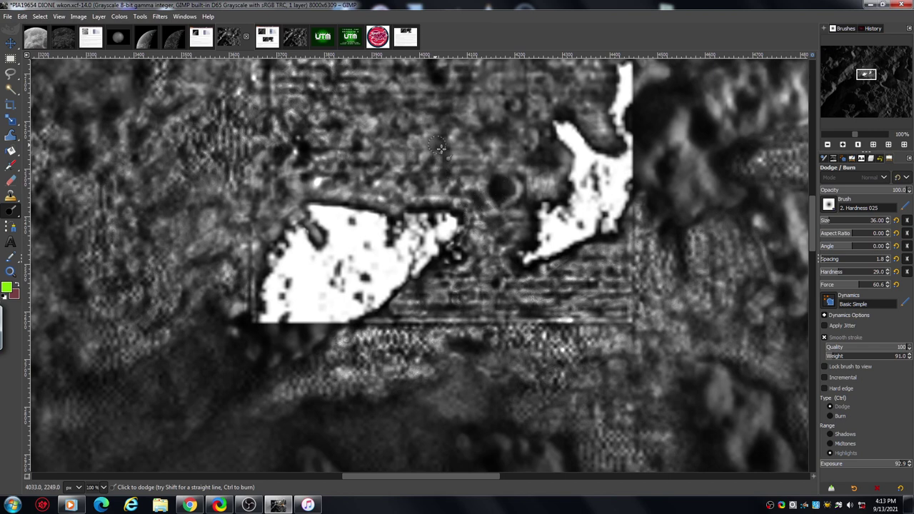
mouse_move(214, 123)
left_mouse_down()
mouse_move(205, 154)
mouse_move(190, 142)
mouse_move(218, 132)
mouse_move(220, 95)
mouse_move(230, 91)
mouse_move(250, 115)
mouse_move(257, 100)
mouse_move(273, 106)
mouse_move(260, 120)
mouse_move(263, 136)
left_mouse_up()
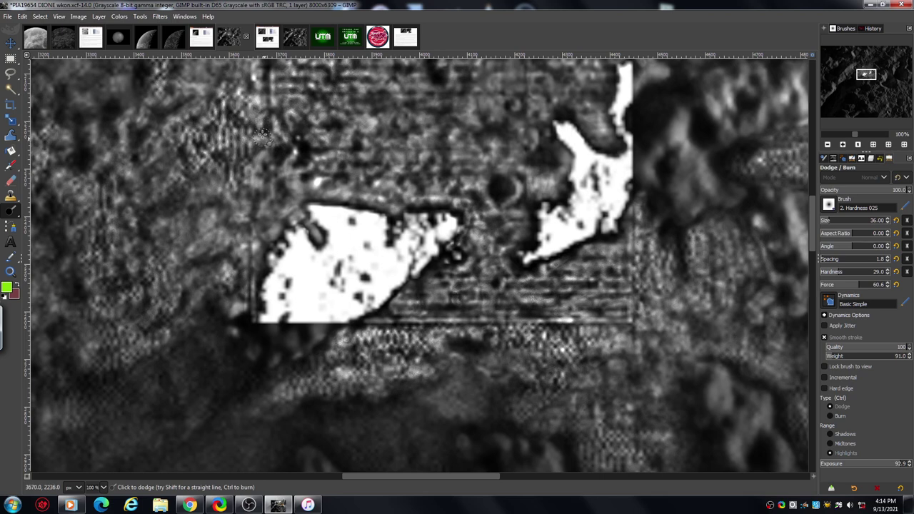
mouse_move(256, 343)
left_mouse_down()
mouse_move(251, 307)
mouse_move(249, 316)
mouse_move(187, 289)
mouse_move(223, 264)
left_mouse_up()
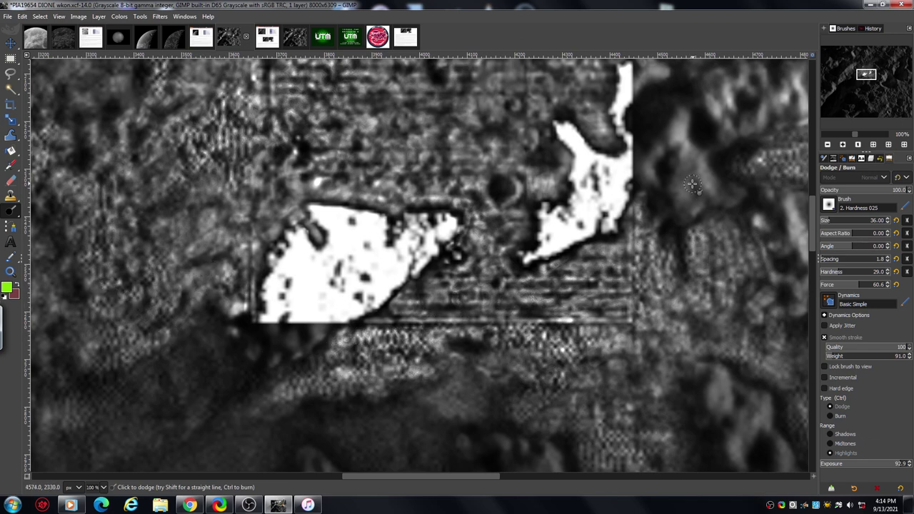
left_click_drag(674, 239, 676, 250)
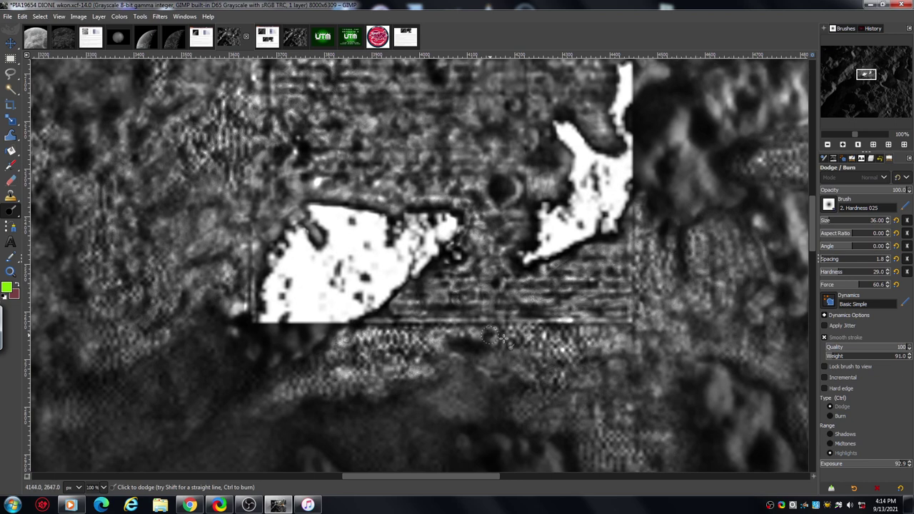
mouse_move(445, 362)
left_mouse_down()
mouse_move(455, 345)
mouse_move(505, 339)
left_mouse_up()
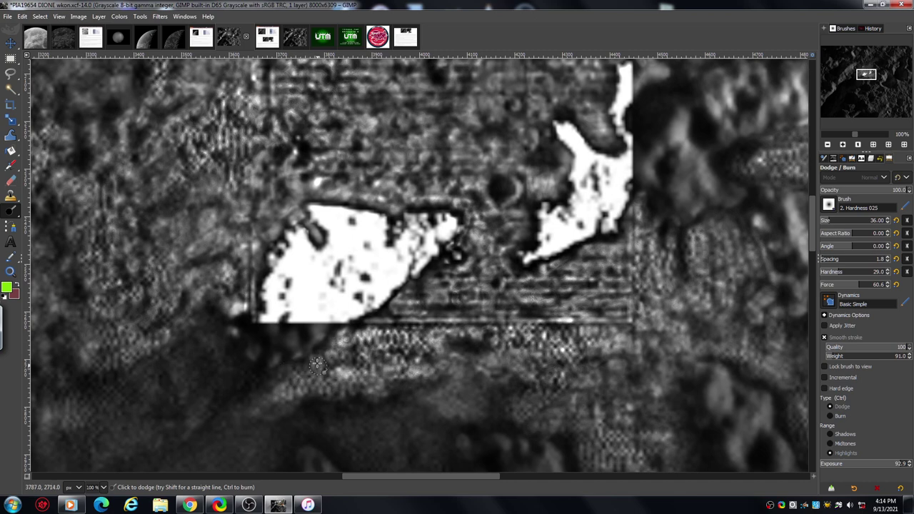
mouse_move(319, 361)
left_mouse_down()
mouse_move(399, 387)
mouse_move(503, 389)
mouse_move(506, 360)
mouse_move(519, 401)
mouse_move(612, 377)
mouse_move(580, 420)
mouse_move(564, 406)
mouse_move(624, 396)
mouse_move(690, 320)
mouse_move(703, 336)
mouse_move(684, 278)
mouse_move(748, 214)
mouse_move(752, 230)
mouse_move(740, 222)
mouse_move(763, 264)
mouse_move(759, 287)
left_mouse_up()
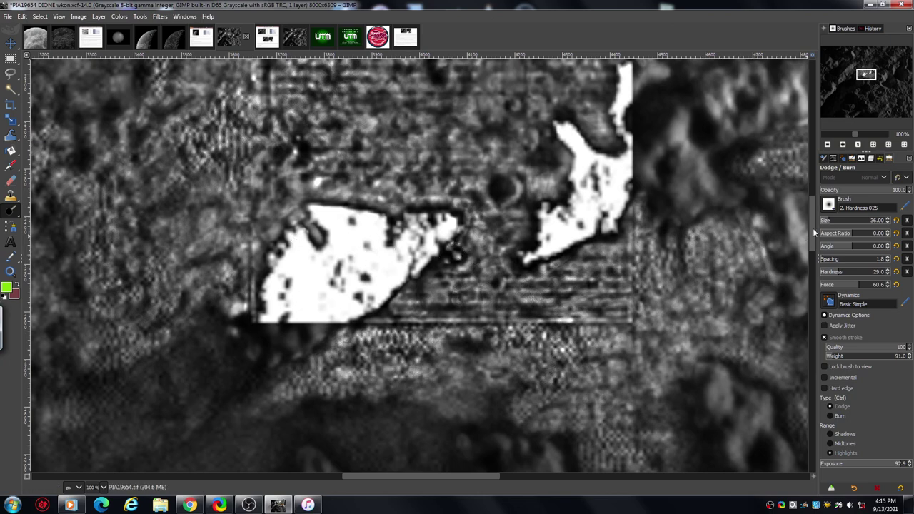
- Zoom out to 50% and recentre on the retouched region and surrounding craters
scroll(813, 227, "up", 1)
left_click_drag(813, 227, 814, 202)
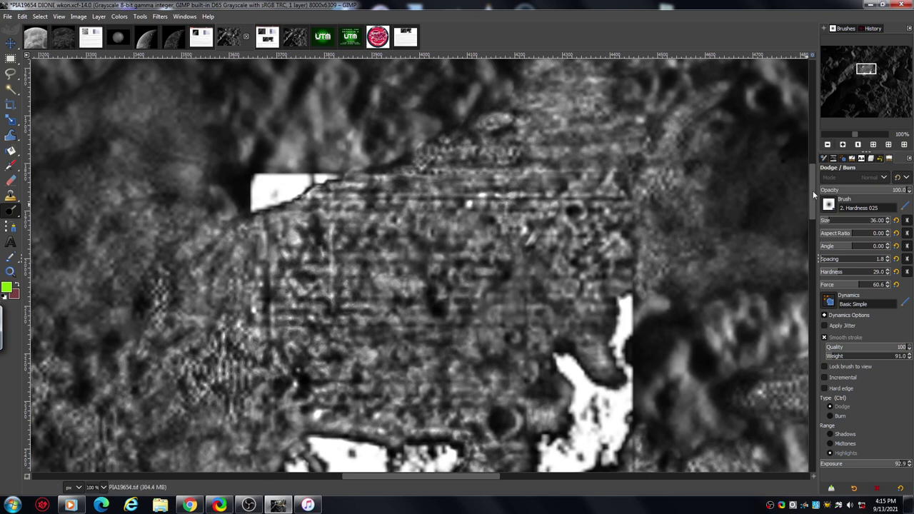
left_click_drag(813, 194, 812, 203)
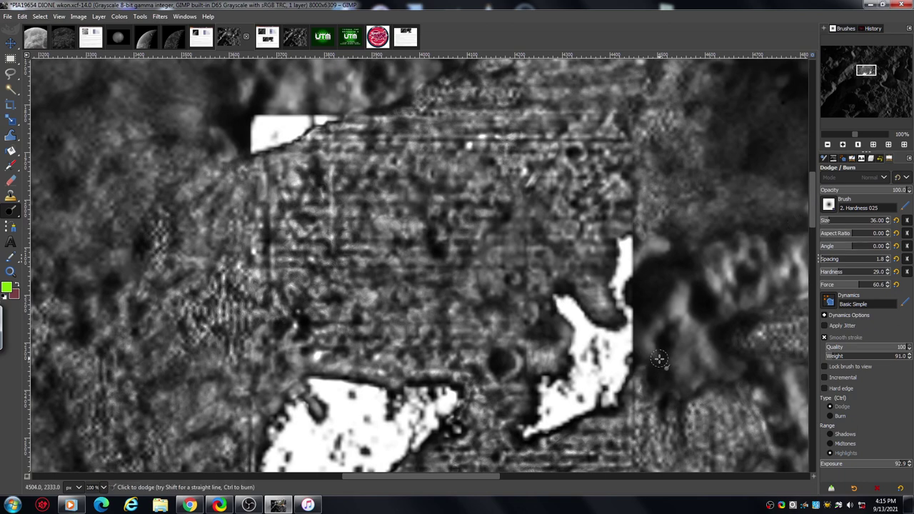
left_click(828, 145)
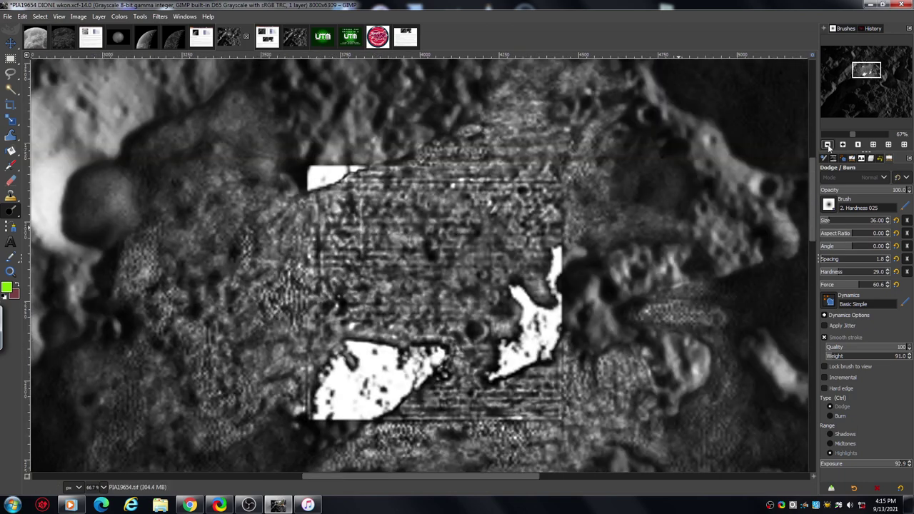
left_click_drag(811, 195, 811, 223)
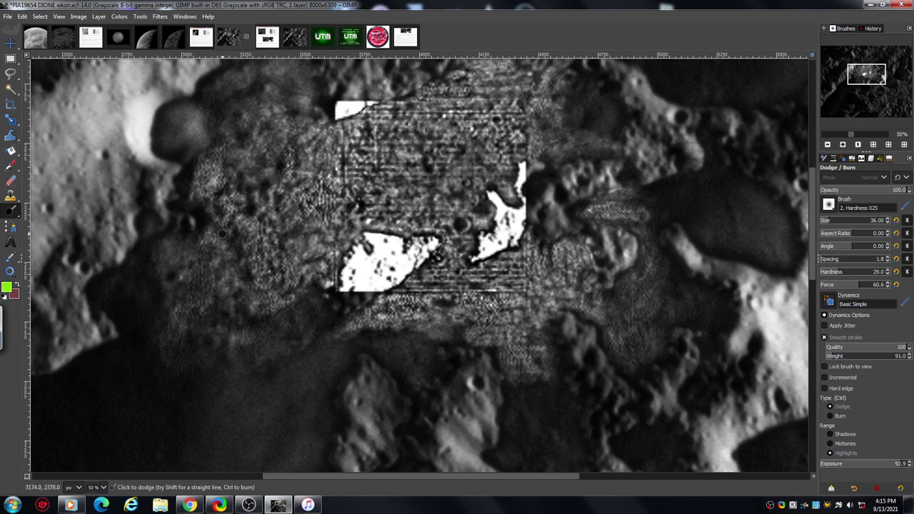
- Dodge the speckled patches around the retouched area and a vertical band of the right-hand crater
left_click_drag(224, 232, 225, 237)
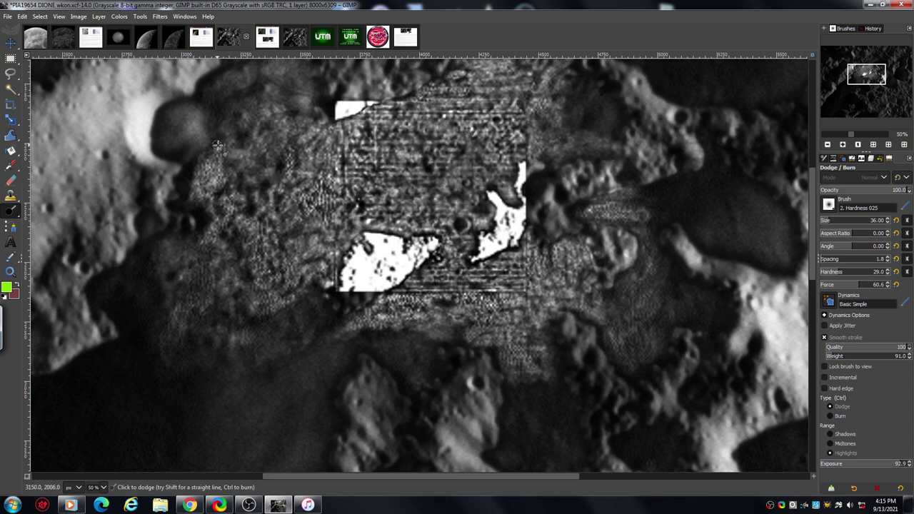
left_click_drag(206, 152, 233, 169)
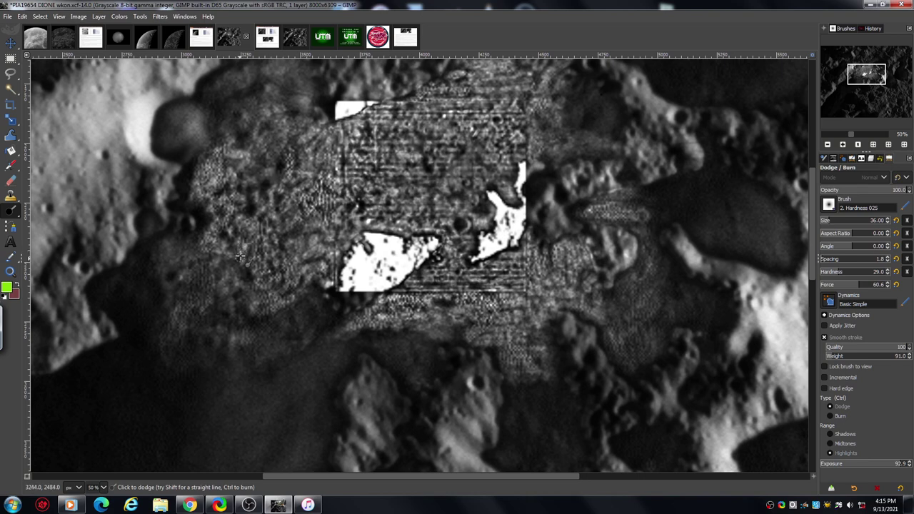
left_click_drag(239, 263, 243, 262)
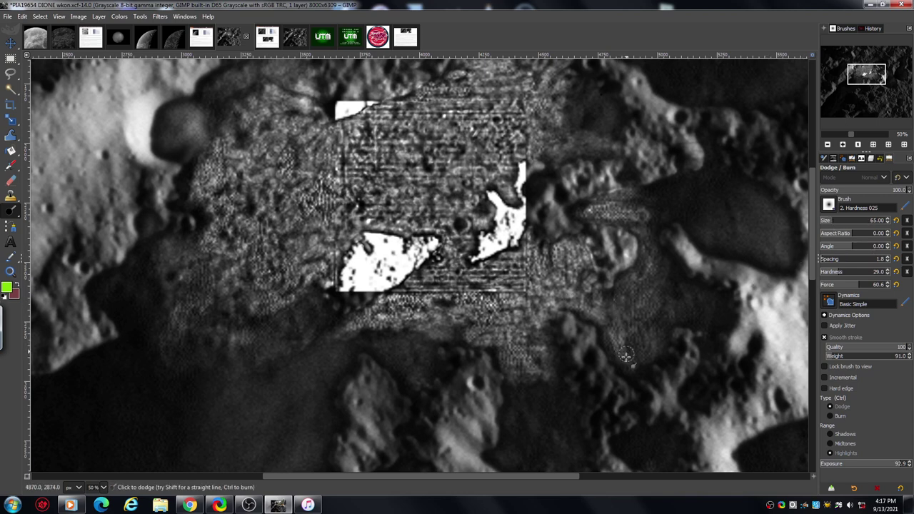
mouse_move(625, 355)
left_mouse_down()
mouse_move(666, 324)
mouse_move(652, 252)
mouse_move(666, 262)
mouse_move(630, 318)
mouse_move(617, 318)
mouse_move(606, 281)
mouse_move(652, 330)
mouse_move(667, 322)
mouse_move(654, 360)
mouse_move(630, 377)
mouse_move(602, 329)
mouse_move(633, 374)
mouse_move(612, 378)
mouse_move(521, 352)
mouse_move(534, 355)
mouse_move(526, 379)
mouse_move(504, 382)
mouse_move(548, 340)
mouse_move(539, 337)
mouse_move(556, 342)
mouse_move(561, 357)
mouse_move(539, 364)
left_mouse_up()
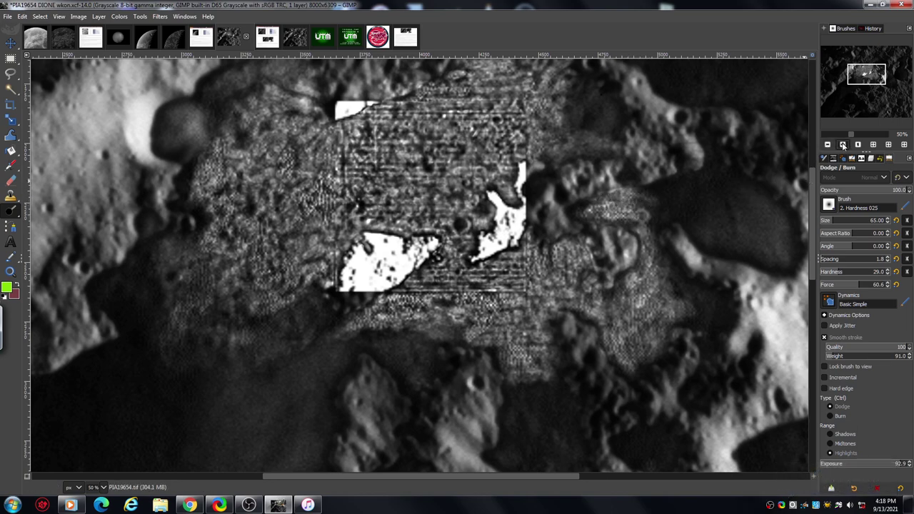
left_click(843, 145)
- At 100% zoom, switch to Burn and darken the speckled texture beside the right-hand crater
left_click_drag(473, 473, 546, 480)
scroll(813, 239, "down", 1)
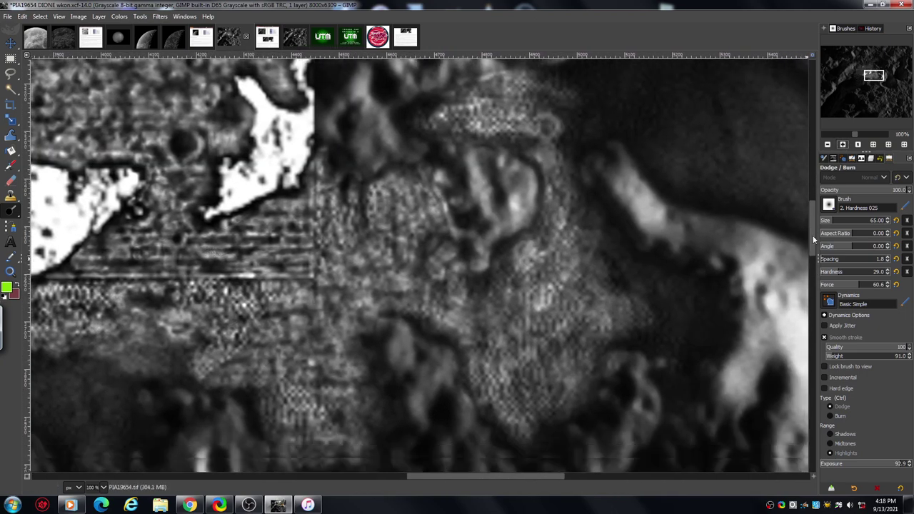
left_click_drag(813, 239, 811, 246)
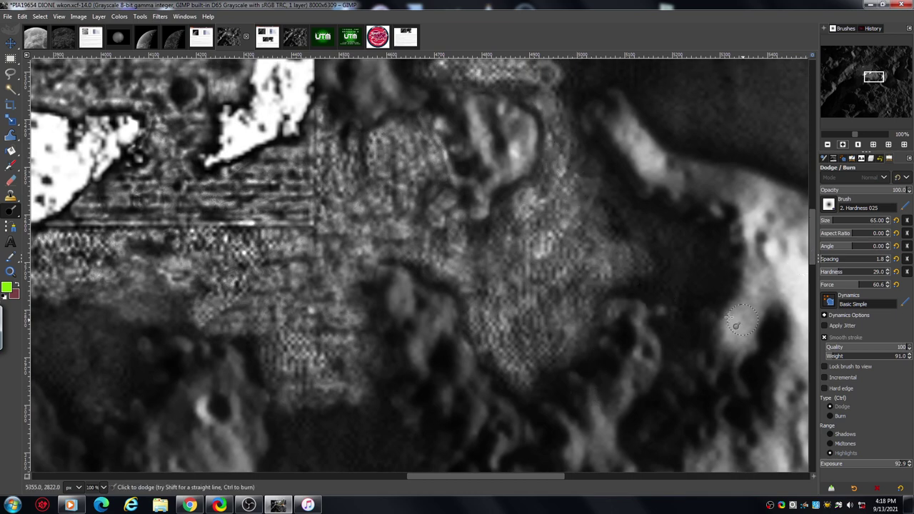
left_click(830, 415)
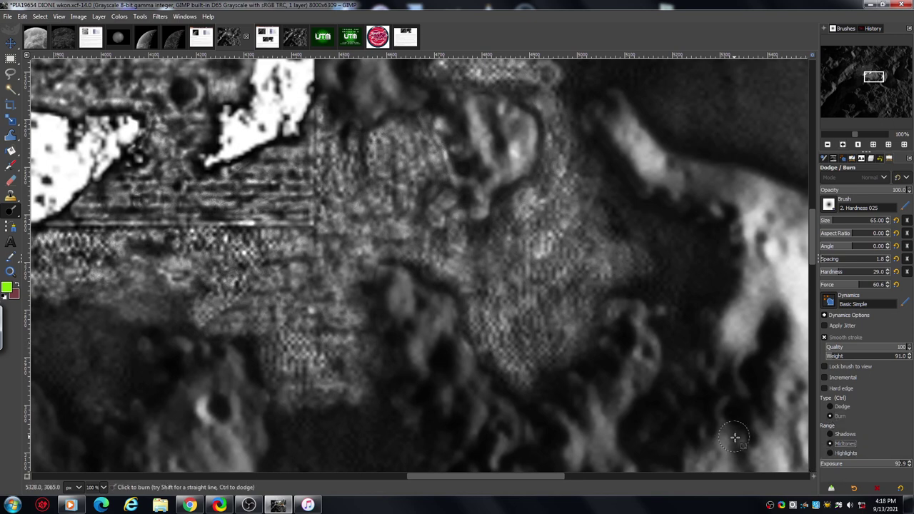
mouse_move(548, 181)
left_mouse_down()
mouse_move(502, 230)
mouse_move(538, 361)
mouse_move(603, 265)
mouse_move(537, 209)
mouse_move(586, 274)
mouse_move(536, 253)
mouse_move(486, 272)
mouse_move(564, 300)
mouse_move(493, 315)
mouse_move(563, 343)
mouse_move(522, 366)
mouse_move(528, 386)
mouse_move(574, 364)
mouse_move(588, 322)
left_mouse_up()
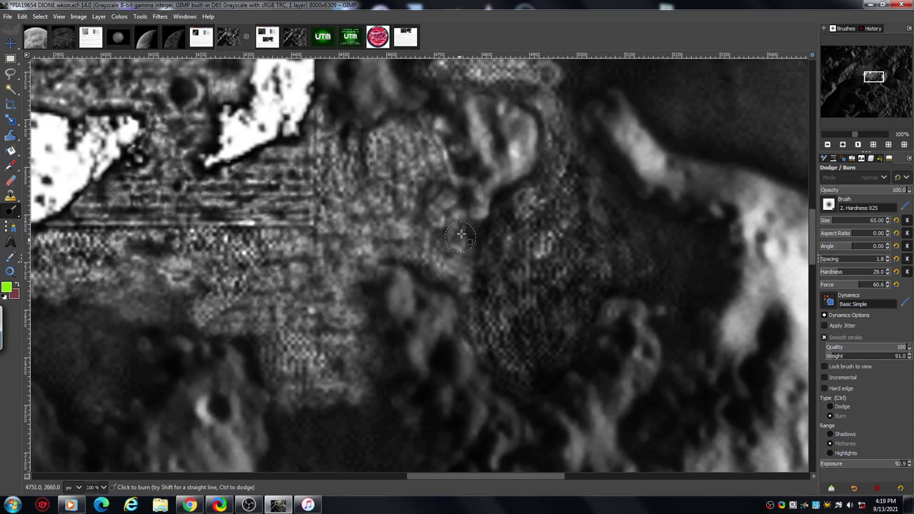
mouse_move(424, 249)
left_mouse_down()
mouse_move(343, 239)
mouse_move(373, 202)
mouse_move(429, 194)
mouse_move(394, 160)
mouse_move(401, 136)
mouse_move(434, 169)
mouse_move(459, 248)
mouse_move(443, 268)
mouse_move(467, 264)
mouse_move(447, 210)
mouse_move(540, 211)
mouse_move(535, 206)
mouse_move(545, 241)
mouse_move(539, 276)
mouse_move(511, 304)
mouse_move(508, 361)
mouse_move(583, 312)
mouse_move(565, 261)
mouse_move(565, 199)
mouse_move(568, 168)
mouse_move(588, 132)
left_mouse_up()
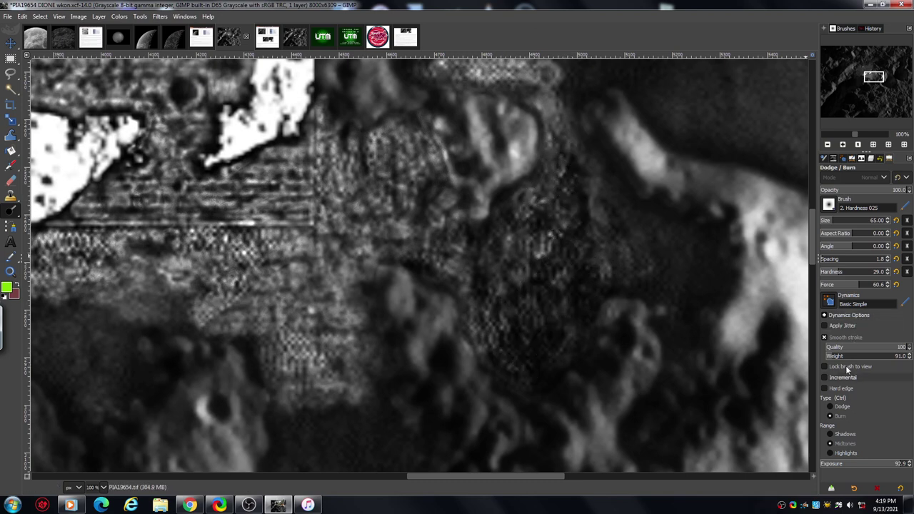
- Set Dodge with Highlights range and lighten the speckled texture near the crater rim
left_click(829, 453)
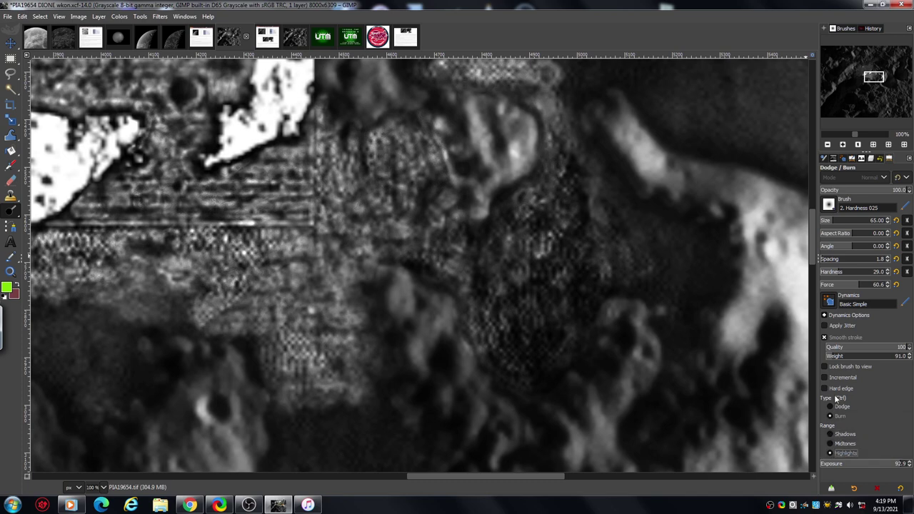
left_click(831, 407)
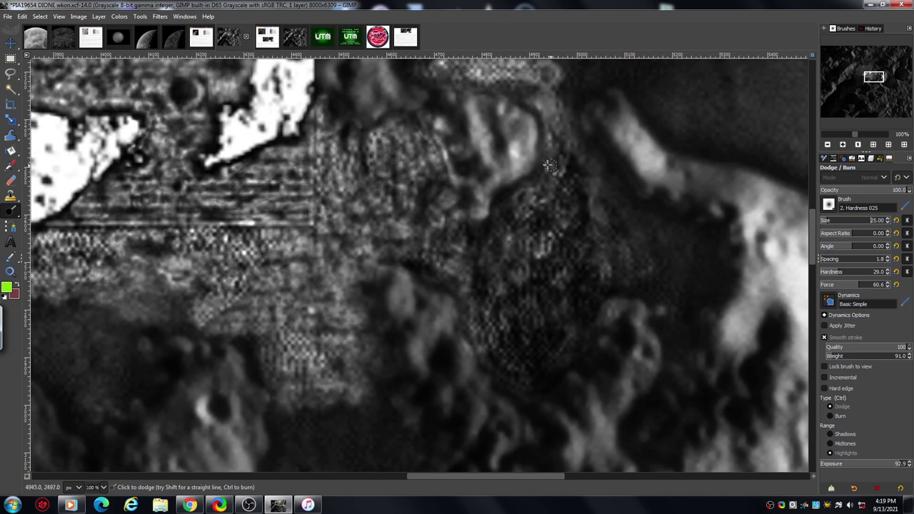
mouse_move(548, 165)
left_mouse_down()
mouse_move(555, 204)
mouse_move(580, 207)
mouse_move(570, 183)
mouse_move(546, 166)
mouse_move(557, 197)
mouse_move(511, 197)
mouse_move(556, 218)
mouse_move(506, 227)
mouse_move(511, 246)
mouse_move(525, 239)
mouse_move(534, 276)
mouse_move(520, 282)
mouse_move(486, 255)
mouse_move(506, 289)
mouse_move(486, 292)
mouse_move(525, 309)
mouse_move(520, 300)
mouse_move(540, 320)
mouse_move(515, 312)
mouse_move(526, 293)
mouse_move(546, 268)
mouse_move(593, 254)
mouse_move(576, 276)
mouse_move(583, 250)
mouse_move(569, 239)
left_mouse_up()
mouse_move(584, 246)
left_mouse_down()
mouse_move(579, 270)
mouse_move(545, 216)
mouse_move(551, 239)
mouse_move(561, 225)
mouse_move(508, 261)
mouse_move(485, 257)
mouse_move(481, 289)
mouse_move(504, 307)
mouse_move(512, 302)
mouse_move(497, 306)
mouse_move(507, 342)
mouse_move(535, 365)
mouse_move(517, 333)
mouse_move(537, 344)
left_mouse_up()
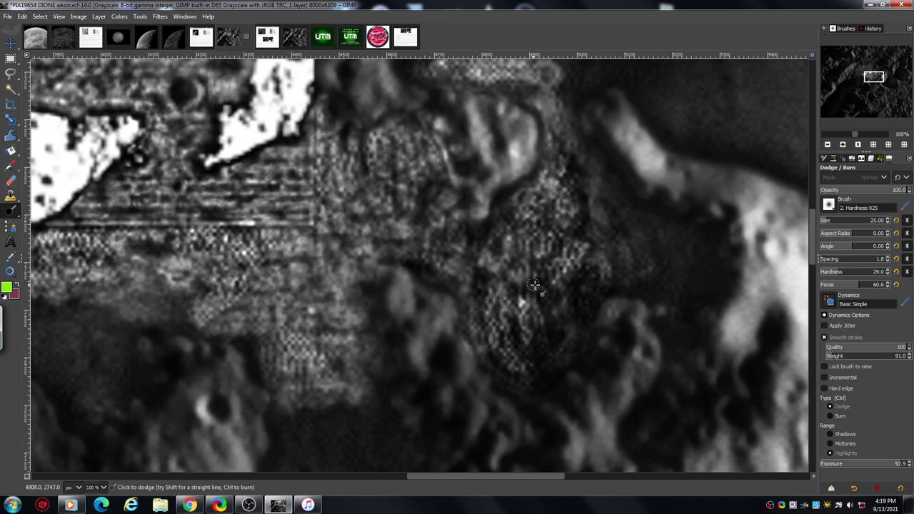
mouse_move(534, 285)
left_mouse_down()
mouse_move(540, 297)
mouse_move(540, 263)
mouse_move(552, 295)
mouse_move(529, 274)
mouse_move(555, 307)
mouse_move(549, 289)
left_mouse_up()
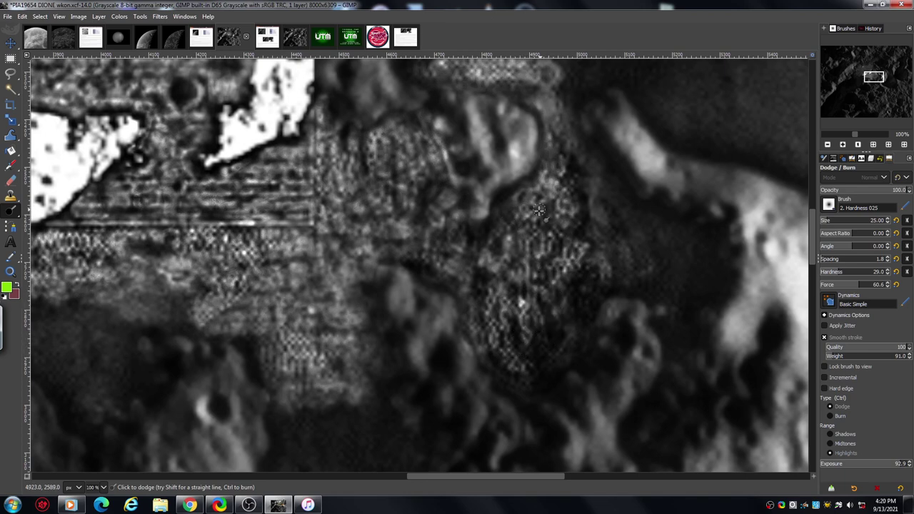
mouse_move(539, 210)
left_mouse_down()
mouse_move(581, 175)
mouse_move(564, 154)
mouse_move(592, 238)
mouse_move(615, 230)
mouse_move(607, 236)
mouse_move(631, 253)
mouse_move(582, 289)
mouse_move(574, 308)
mouse_move(582, 305)
mouse_move(544, 270)
mouse_move(539, 353)
mouse_move(509, 286)
mouse_move(570, 279)
mouse_move(569, 290)
mouse_move(583, 265)
mouse_move(521, 263)
mouse_move(519, 235)
mouse_move(494, 235)
left_mouse_up()
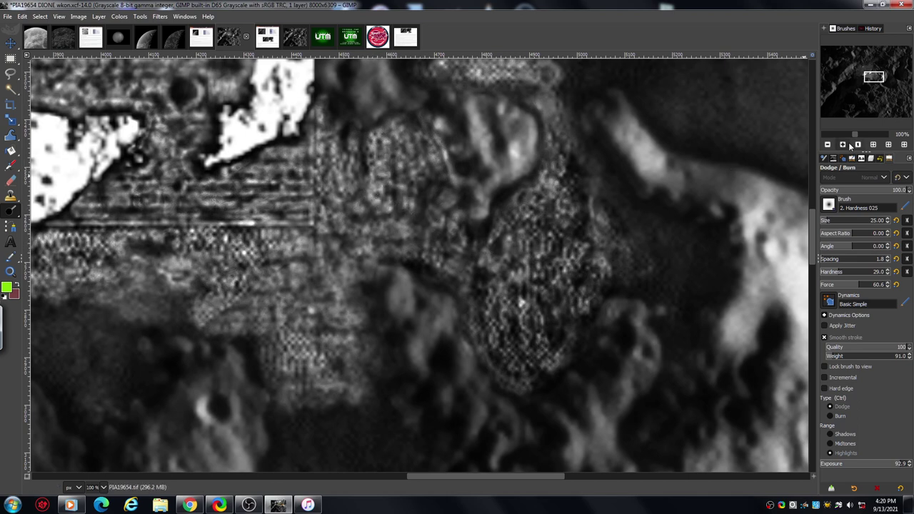
- Zoom out a level and dodge the dark area left of the white blotch
key("minus")
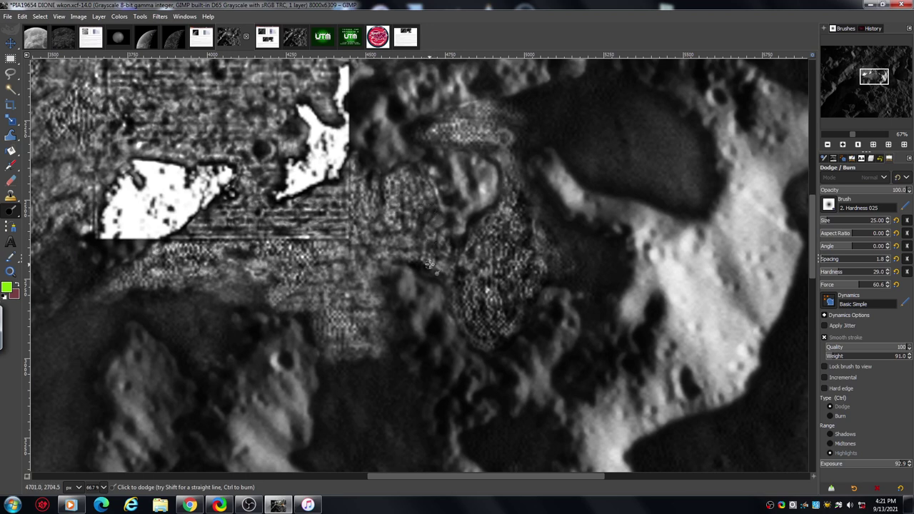
left_click_drag(488, 477, 400, 473)
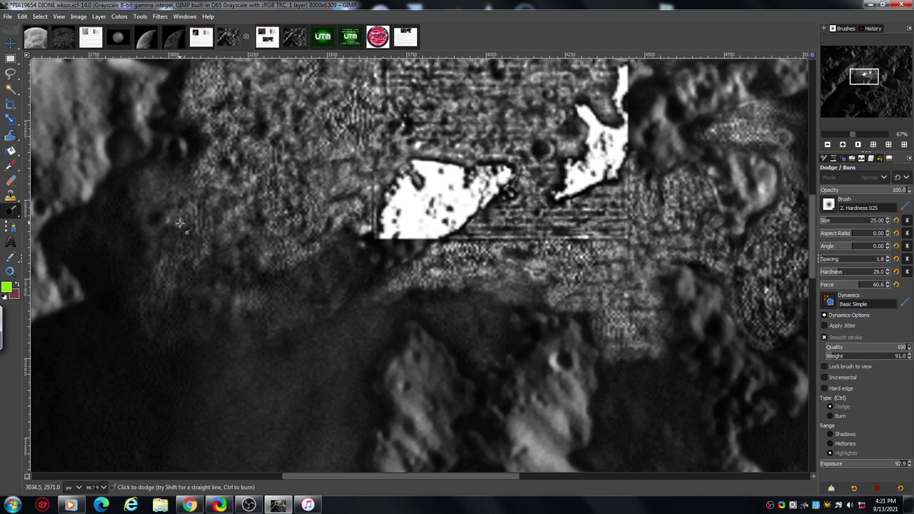
mouse_move(180, 223)
left_mouse_down()
mouse_move(185, 244)
mouse_move(216, 268)
left_mouse_up()
left_click_drag(213, 208, 223, 211)
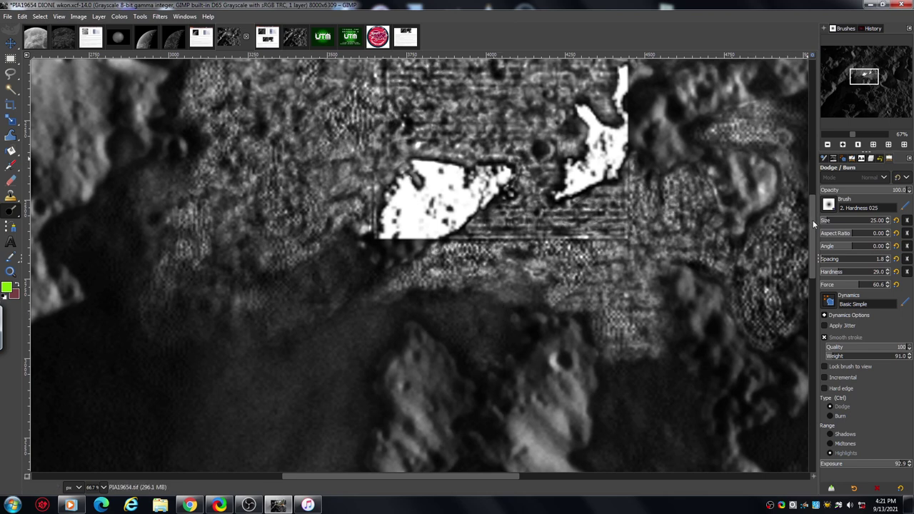
- Zoom out from 67% to 50% and frame the whole dodged central patch
left_click_drag(812, 220, 814, 194)
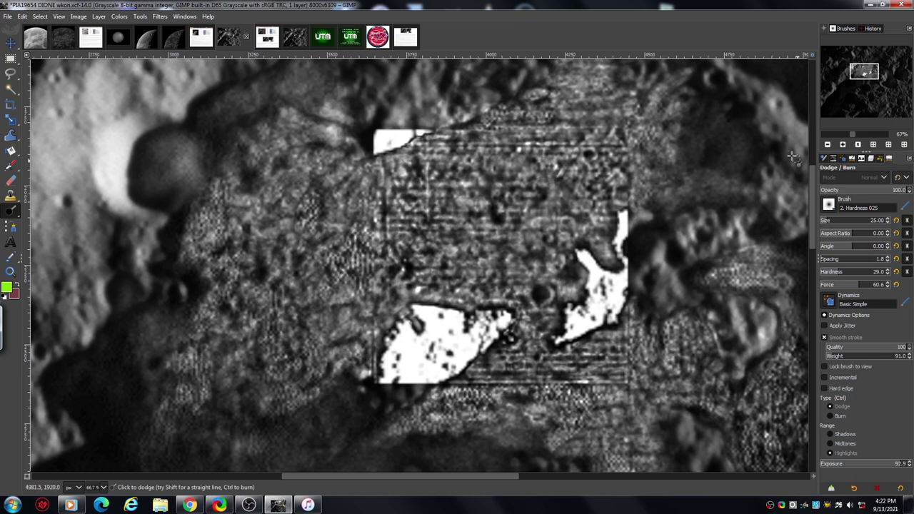
left_click(828, 145)
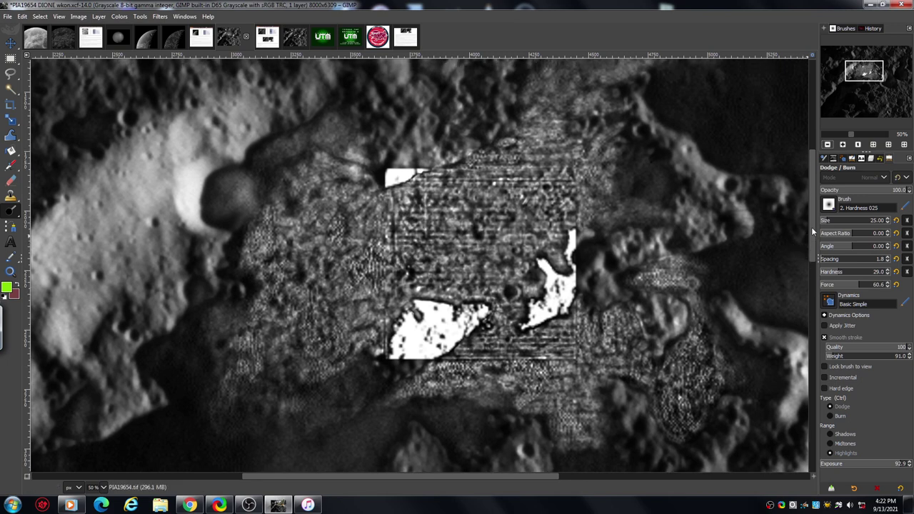
mouse_move(812, 227)
left_mouse_down()
mouse_move(812, 217)
mouse_move(812, 228)
left_mouse_up()
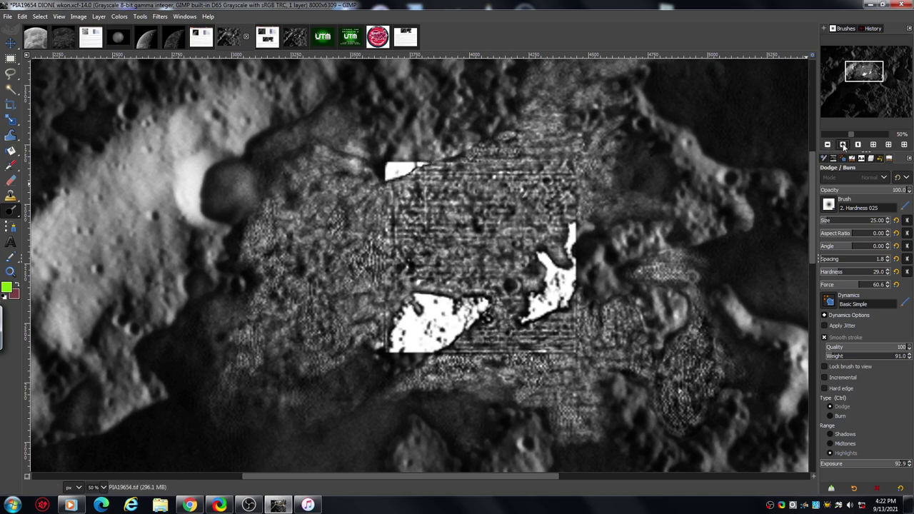
- Zoom to 100% and lighten the dark ridge along the patch top with short dodge strokes
left_click(843, 145)
left_click_drag(814, 216, 816, 192)
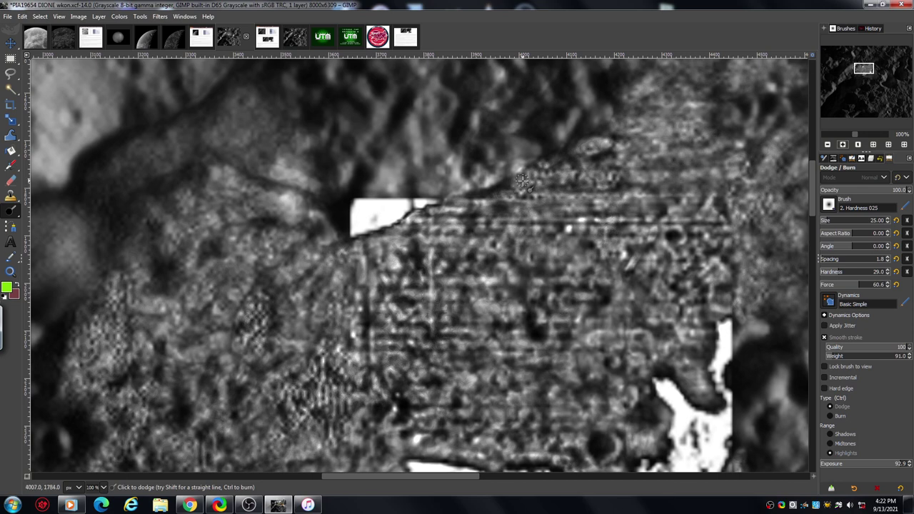
mouse_move(525, 184)
left_mouse_down()
mouse_move(557, 202)
mouse_move(543, 216)
mouse_move(571, 221)
mouse_move(465, 223)
mouse_move(470, 232)
mouse_move(476, 211)
mouse_move(449, 198)
left_mouse_up()
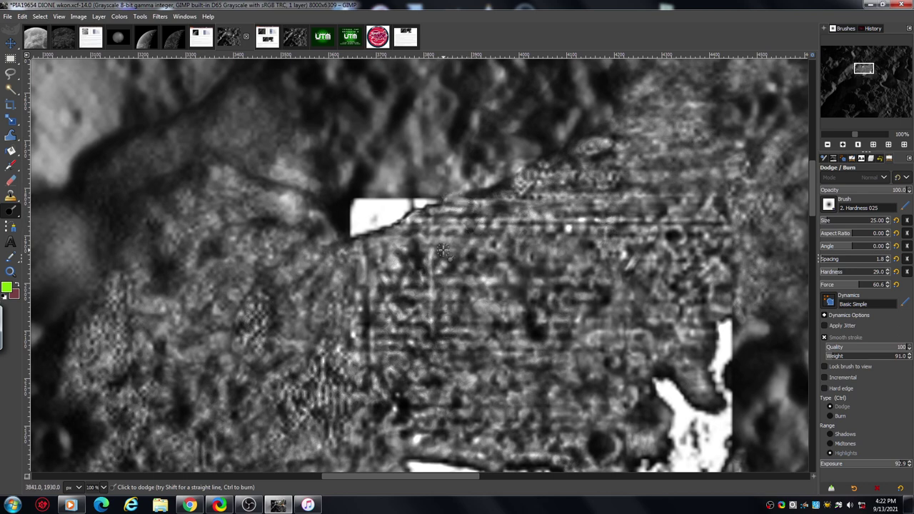
mouse_move(443, 250)
left_mouse_down()
mouse_move(408, 255)
mouse_move(413, 270)
mouse_move(423, 262)
left_mouse_up()
mouse_move(350, 226)
left_mouse_down()
mouse_move(334, 238)
mouse_move(317, 190)
left_mouse_up()
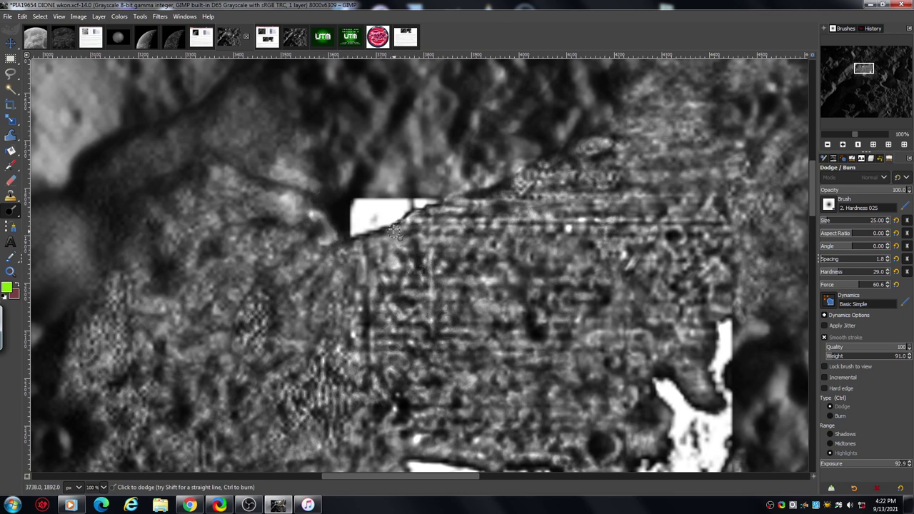
mouse_move(275, 249)
left_mouse_down()
mouse_move(265, 260)
mouse_move(277, 322)
mouse_move(285, 326)
left_mouse_up()
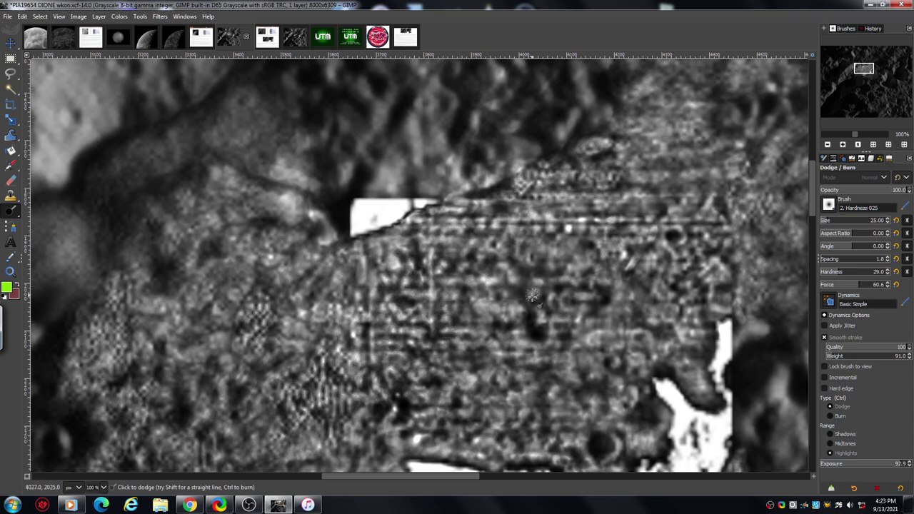
- Dodge a spot inside the patch and along the crater rim
left_click_drag(558, 292, 537, 270)
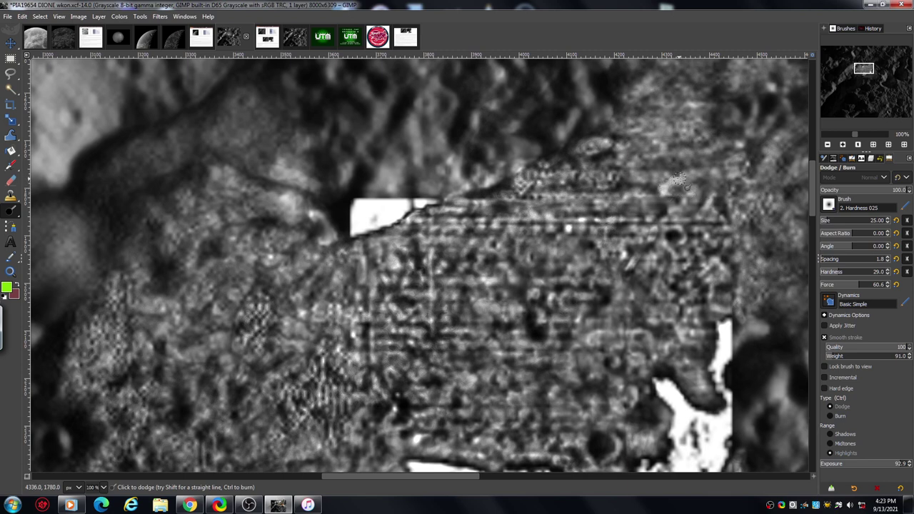
left_click_drag(682, 188, 698, 191)
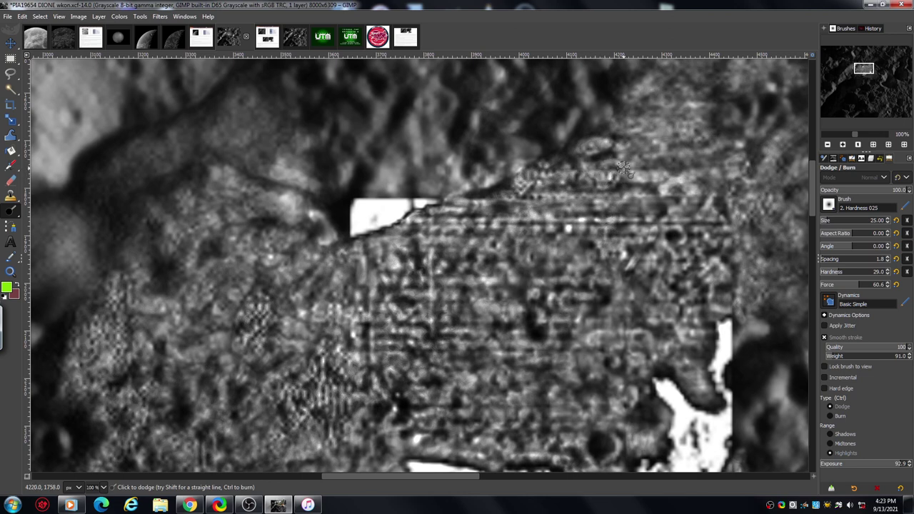
left_click_drag(663, 166, 737, 141)
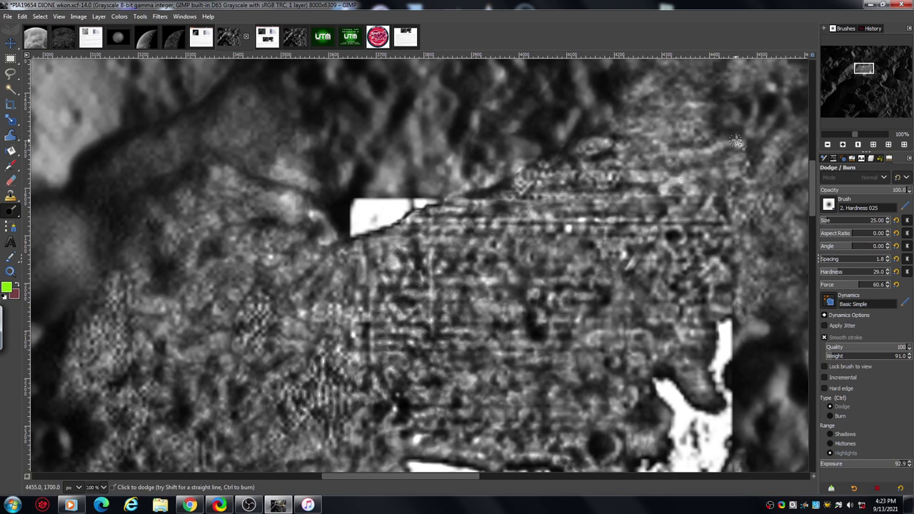
left_click_drag(649, 104, 634, 99)
left_click_drag(699, 89, 710, 90)
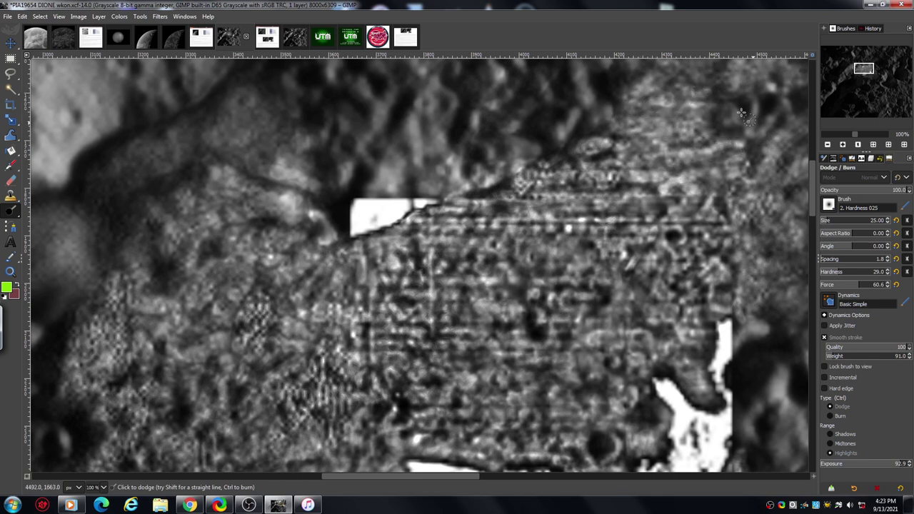
key("minus")
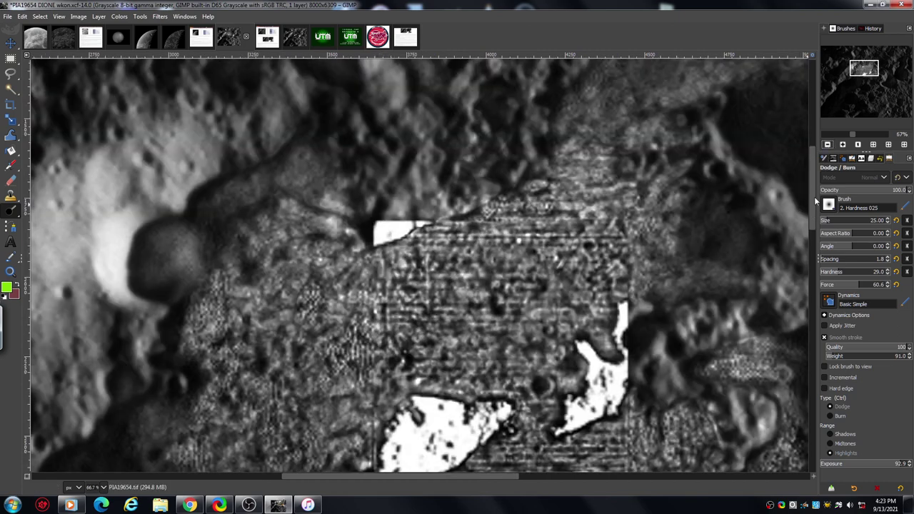
- Zoom out from 67% to 33.3% and recentre on the retouched patch
left_click_drag(814, 194, 812, 218)
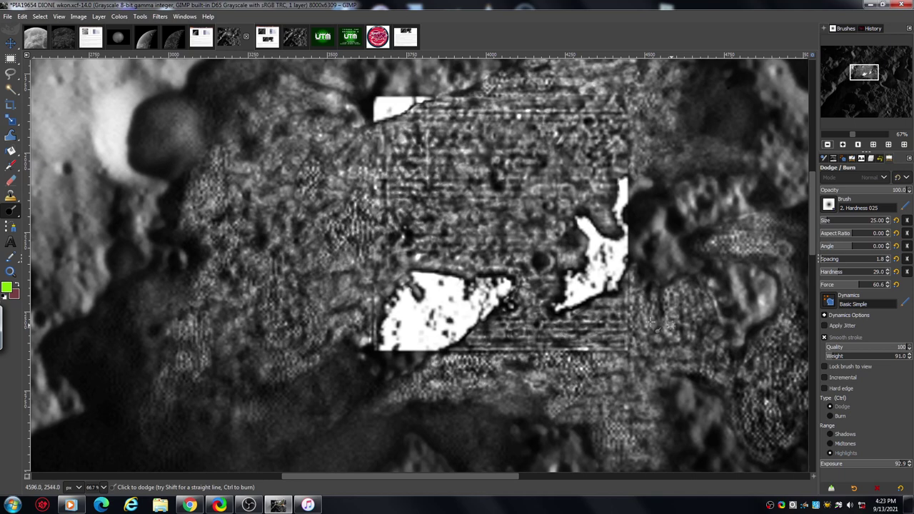
left_click(829, 144)
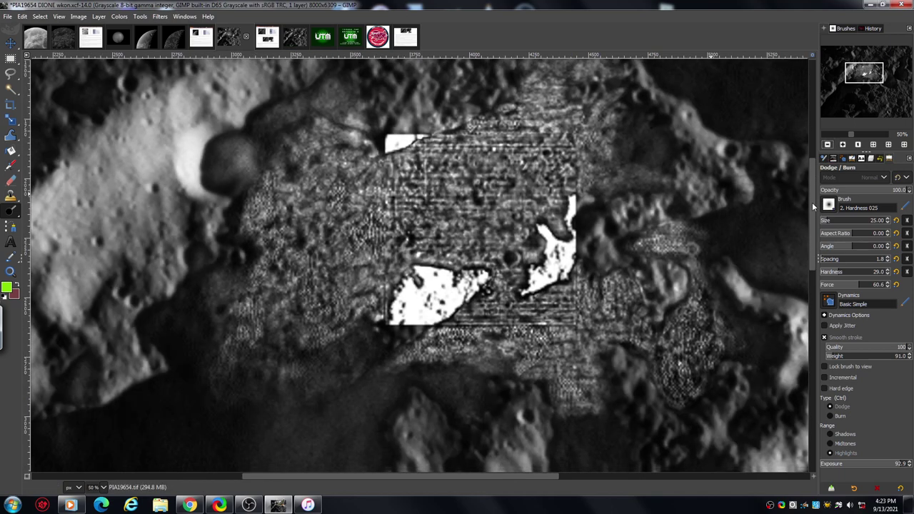
mouse_move(812, 202)
left_mouse_down()
mouse_move(812, 212)
mouse_move(814, 204)
left_mouse_up()
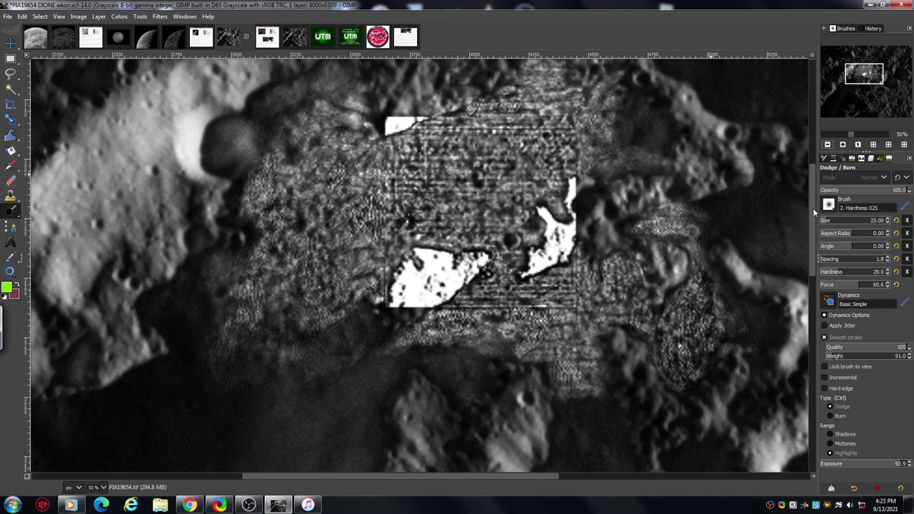
left_click(828, 145)
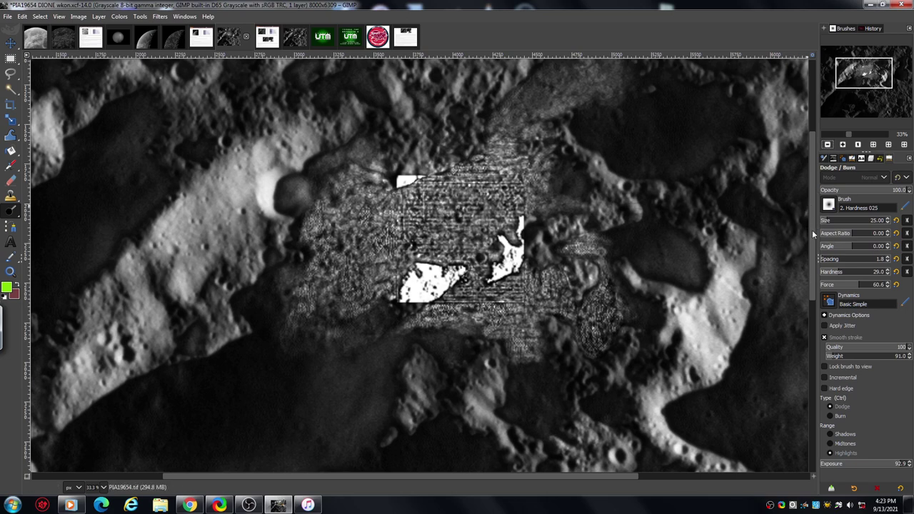
- Zoom in to 67% on the dark plain below the patch and enlarge the dodge brush to 120
mouse_move(812, 230)
left_mouse_down()
mouse_move(810, 222)
mouse_move(803, 283)
left_mouse_up()
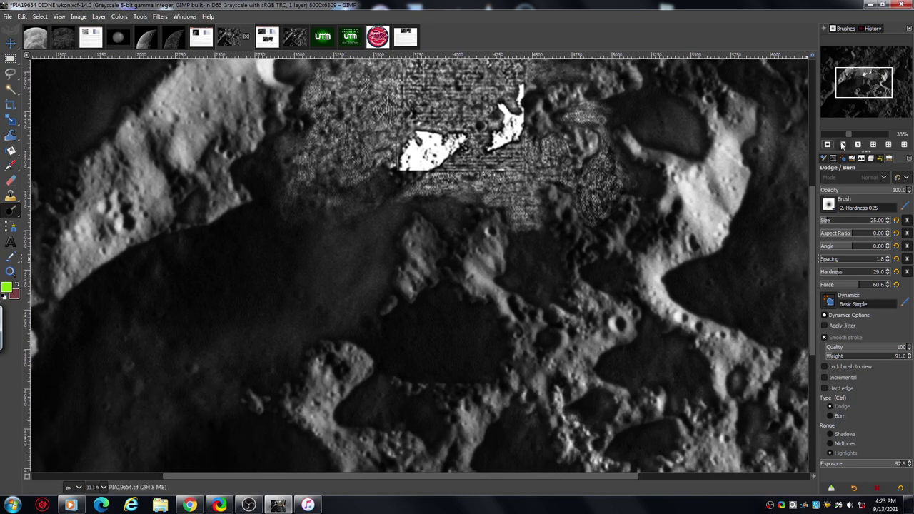
left_click(842, 145)
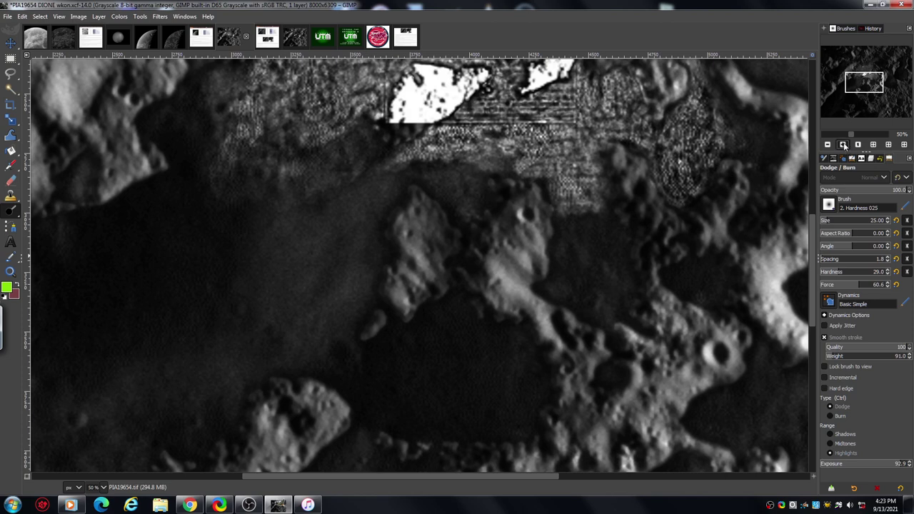
left_click(842, 145)
scroll(808, 242, "up", 3)
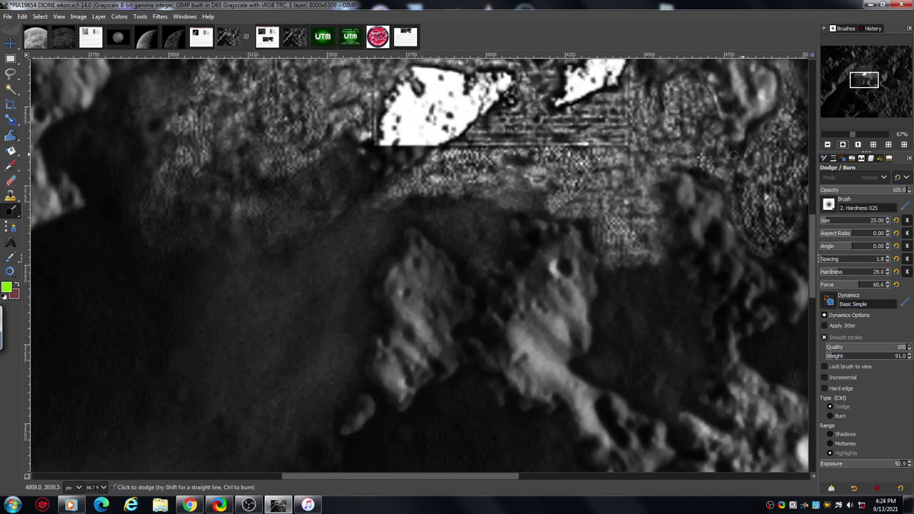
scroll(809, 227, "down", 4)
scroll(809, 227, "down", 4)
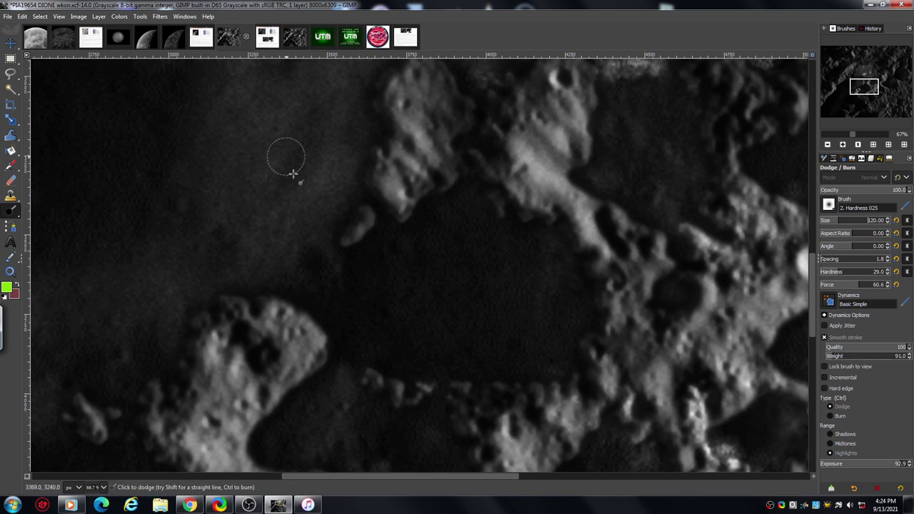
- Dodge a broad oval on the dark plain left of the crater ridge with the 120-pixel brush
mouse_move(294, 176)
left_mouse_down()
mouse_move(320, 178)
mouse_move(347, 139)
mouse_move(298, 225)
mouse_move(321, 223)
mouse_move(310, 149)
mouse_move(300, 157)
mouse_move(321, 212)
mouse_move(292, 192)
mouse_move(331, 188)
mouse_move(288, 198)
mouse_move(339, 169)
mouse_move(303, 191)
mouse_move(296, 179)
mouse_move(350, 147)
mouse_move(284, 179)
mouse_move(333, 120)
mouse_move(286, 168)
mouse_move(336, 166)
mouse_move(326, 226)
mouse_move(302, 259)
mouse_move(325, 250)
mouse_move(337, 275)
mouse_move(310, 262)
mouse_move(372, 331)
mouse_move(325, 273)
mouse_move(376, 316)
mouse_move(367, 336)
mouse_move(386, 263)
mouse_move(439, 321)
mouse_move(404, 251)
mouse_move(445, 296)
mouse_move(520, 347)
mouse_move(388, 260)
mouse_move(445, 331)
mouse_move(531, 326)
mouse_move(400, 312)
mouse_move(355, 265)
mouse_move(257, 268)
mouse_move(474, 326)
mouse_move(445, 240)
mouse_move(535, 352)
mouse_move(514, 270)
left_mouse_up()
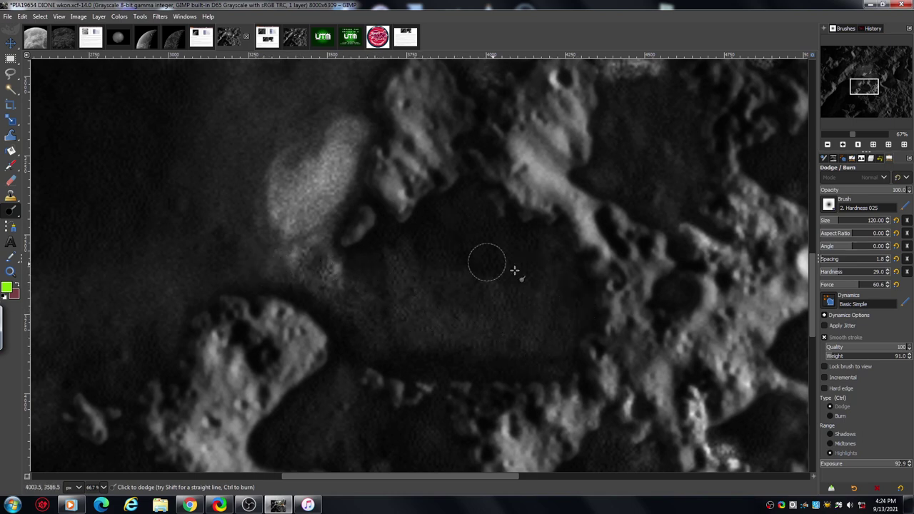
- Burn the bright oval's centre with Shadows range at 31.3 exposure, then raise exposure to 74.2
left_click(830, 434)
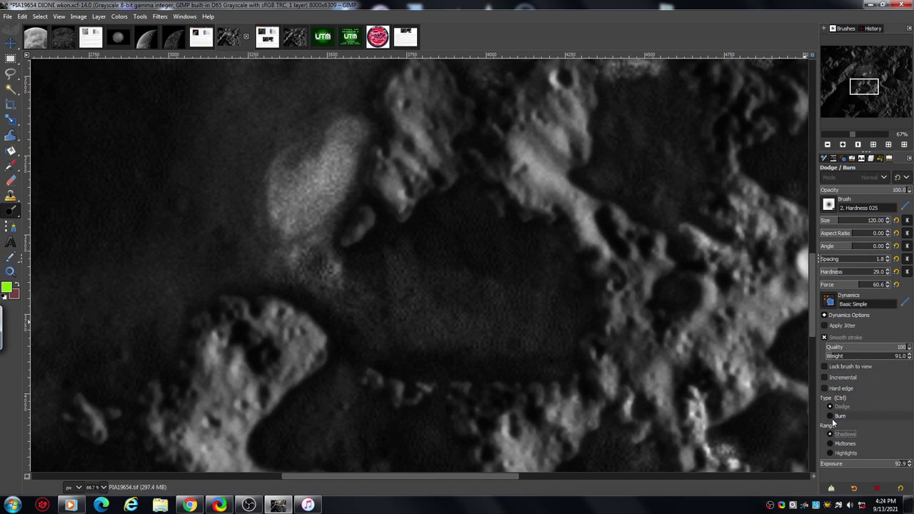
left_click(830, 416)
left_click(848, 465)
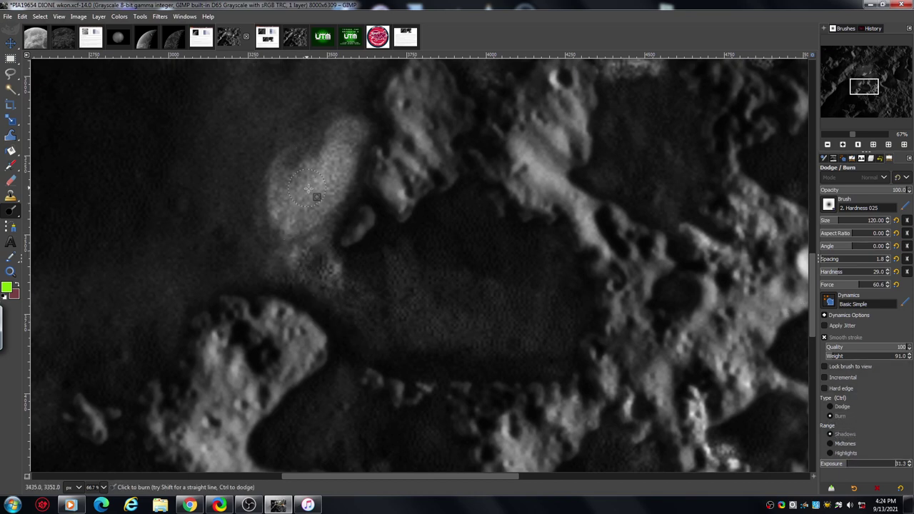
mouse_move(318, 198)
left_mouse_down()
mouse_move(325, 186)
mouse_move(315, 209)
mouse_move(326, 193)
mouse_move(289, 203)
mouse_move(282, 179)
mouse_move(335, 186)
mouse_move(292, 203)
mouse_move(348, 133)
mouse_move(337, 173)
mouse_move(347, 194)
left_mouse_up()
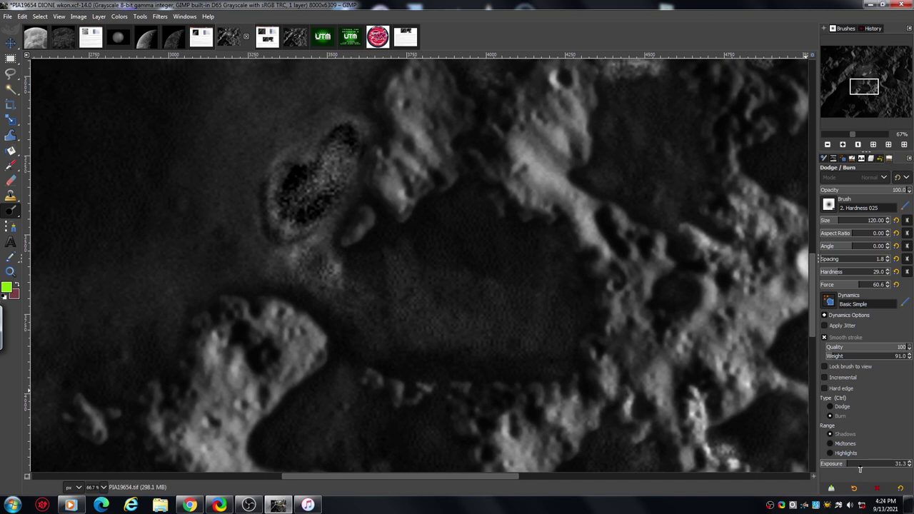
left_click_drag(879, 465, 894, 465)
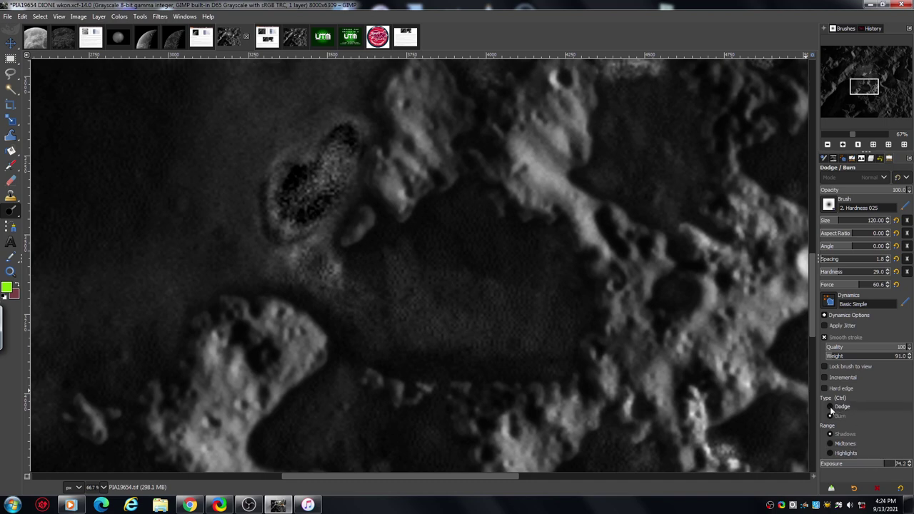
- Dodge highlights over the oval crater's dark floor and upper rim at 100% zoom
left_click(830, 453)
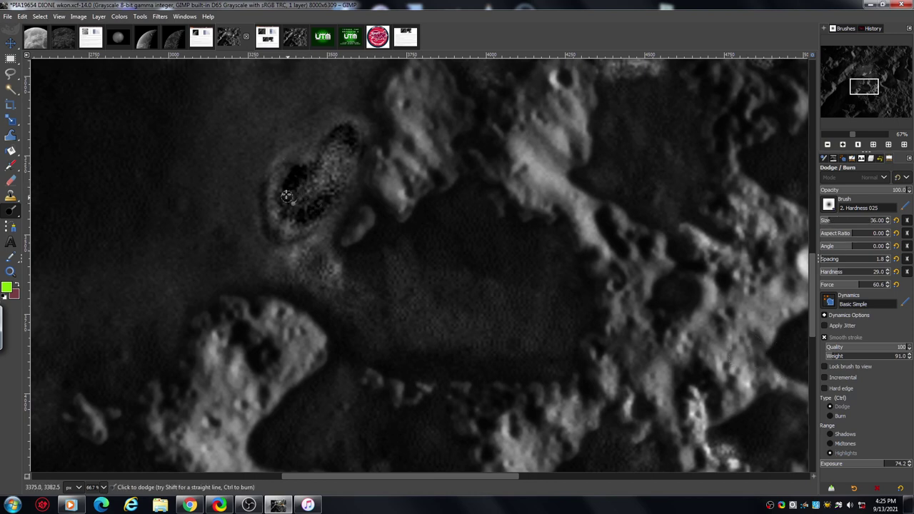
left_click_drag(285, 195, 329, 194)
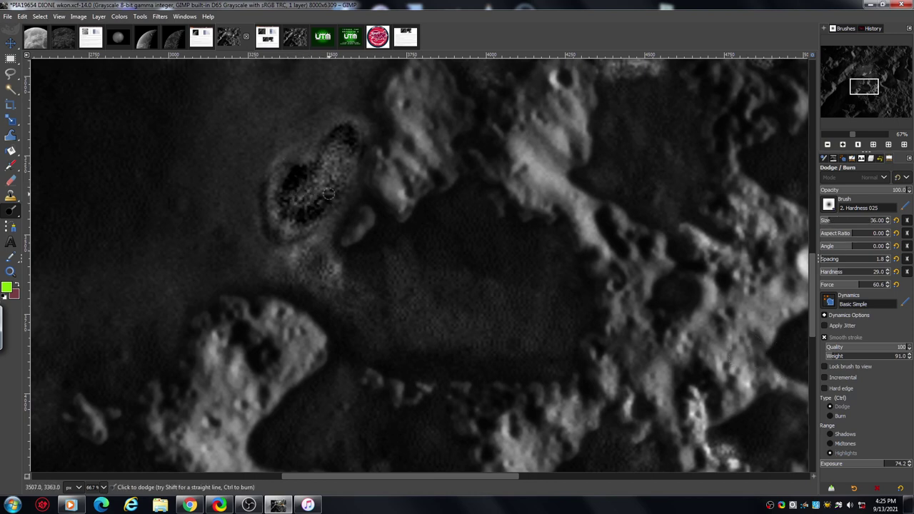
left_click(843, 146)
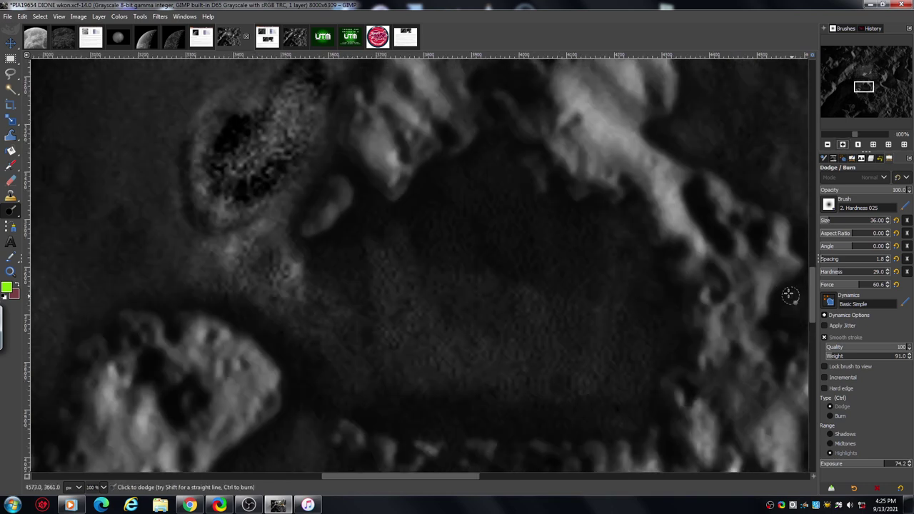
scroll(812, 288, "up", 2)
scroll(812, 287, "up", 1)
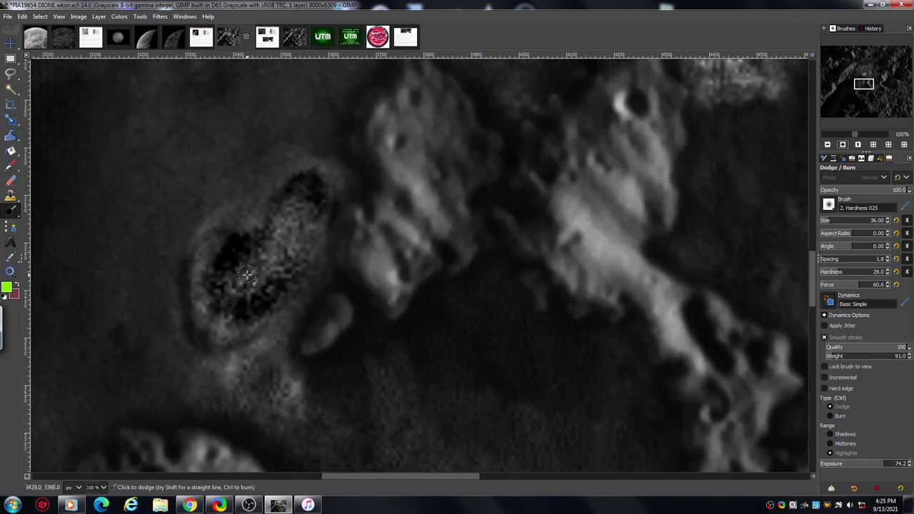
mouse_move(264, 281)
left_mouse_down()
mouse_move(247, 268)
mouse_move(279, 263)
mouse_move(254, 246)
mouse_move(308, 187)
mouse_move(295, 263)
mouse_move(265, 292)
mouse_move(258, 287)
mouse_move(265, 300)
mouse_move(227, 301)
mouse_move(218, 287)
mouse_move(230, 262)
left_mouse_up()
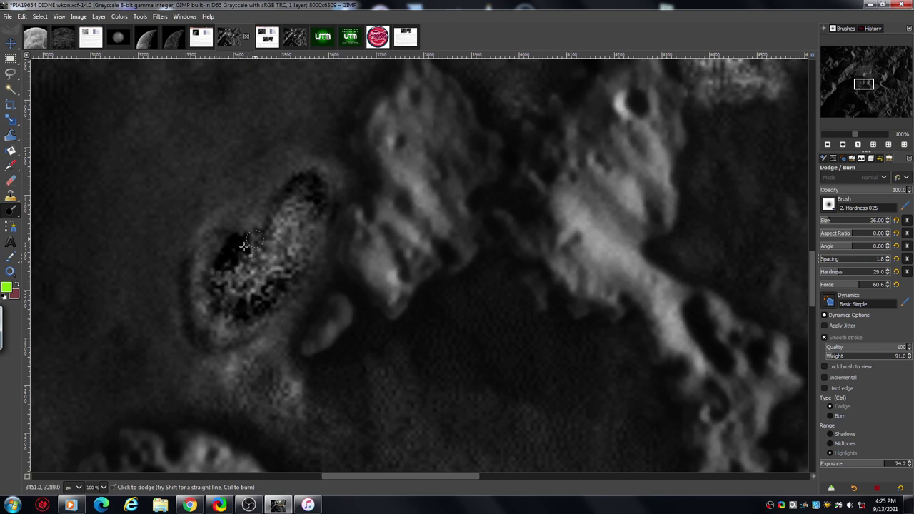
mouse_move(297, 192)
left_mouse_down()
mouse_move(314, 190)
mouse_move(308, 179)
mouse_move(302, 204)
mouse_move(322, 206)
mouse_move(257, 282)
mouse_move(217, 307)
mouse_move(305, 254)
mouse_move(254, 258)
mouse_move(257, 243)
mouse_move(247, 255)
left_mouse_up()
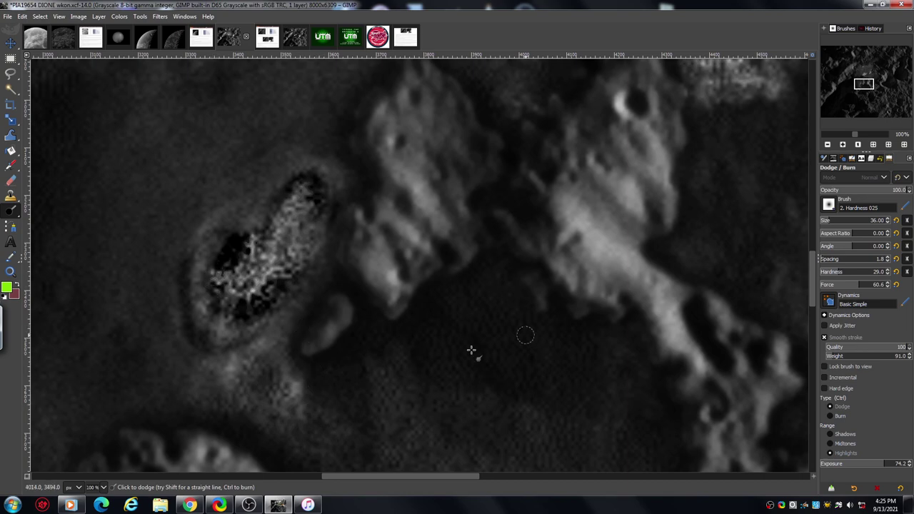
- Zoom out and pan to 12.5% so the whole edited Dione image is visible
left_click(827, 145)
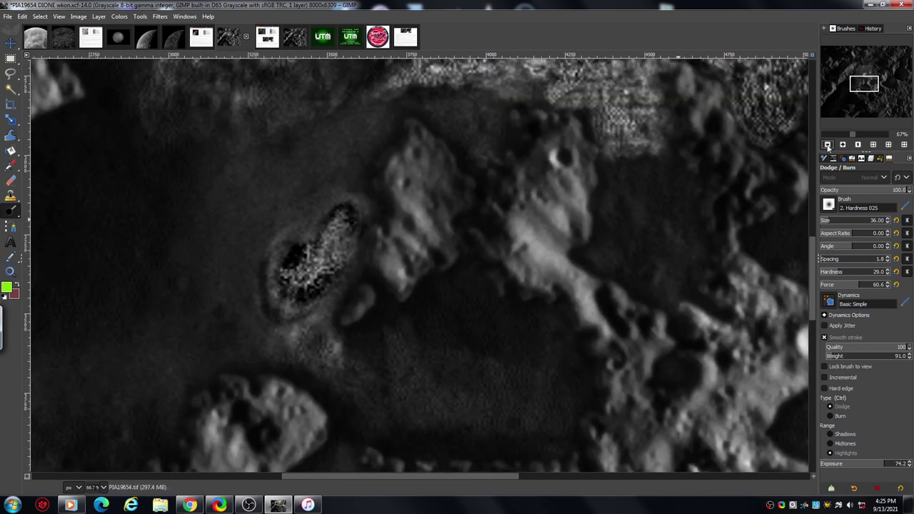
left_click(827, 145)
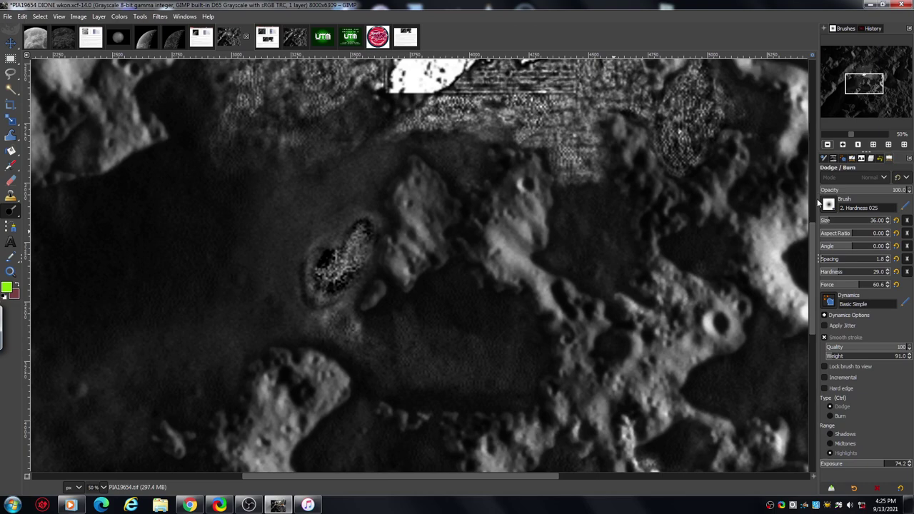
left_click(827, 145)
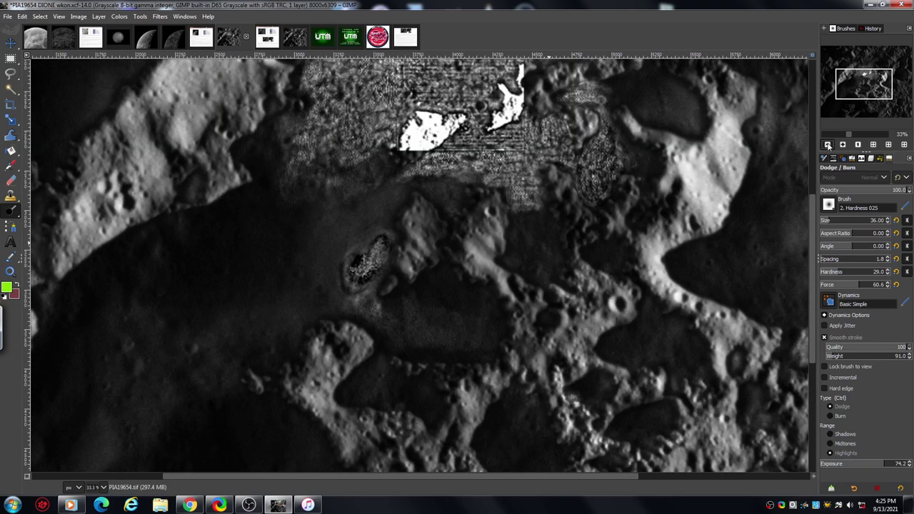
left_click(828, 145)
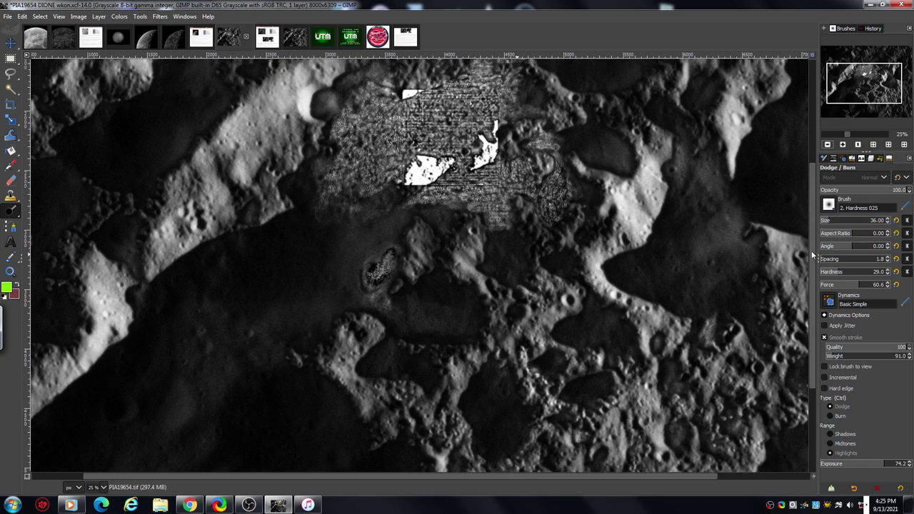
left_click_drag(812, 250, 814, 226)
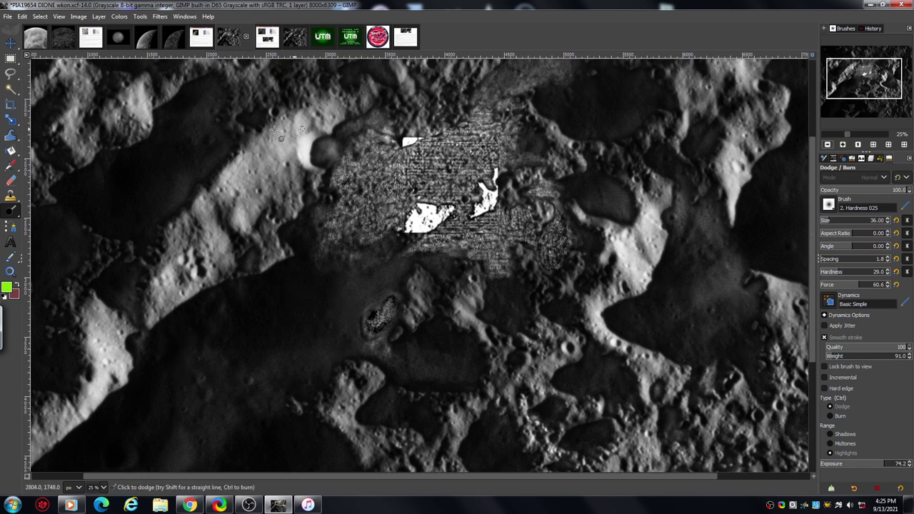
left_click_drag(814, 192, 815, 163)
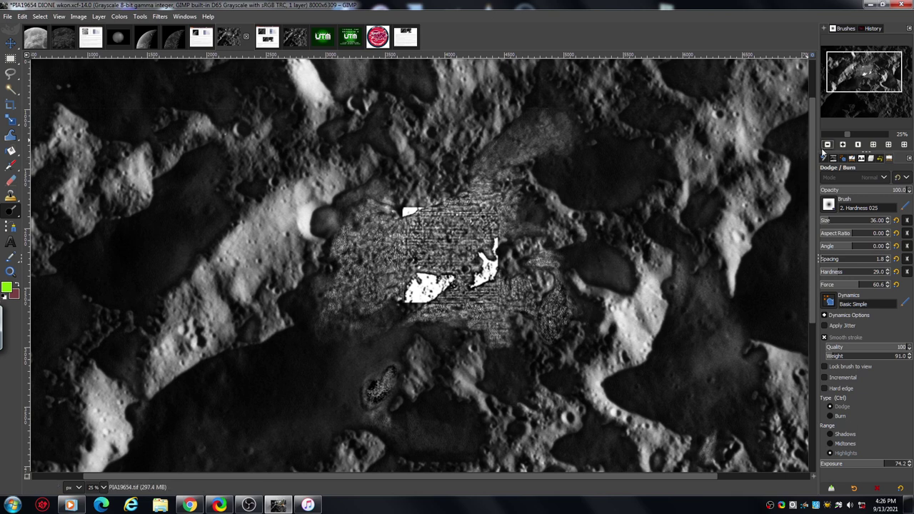
left_click_drag(813, 195, 815, 167)
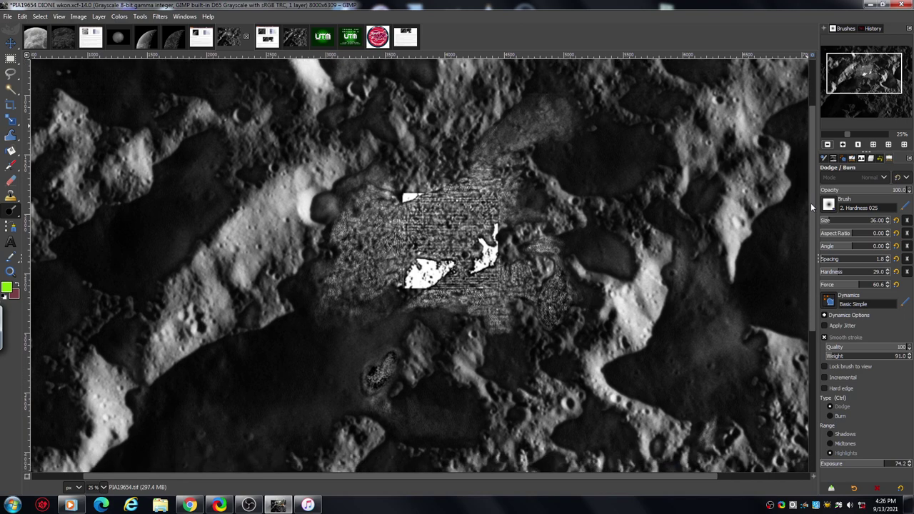
left_click_drag(815, 167, 812, 210)
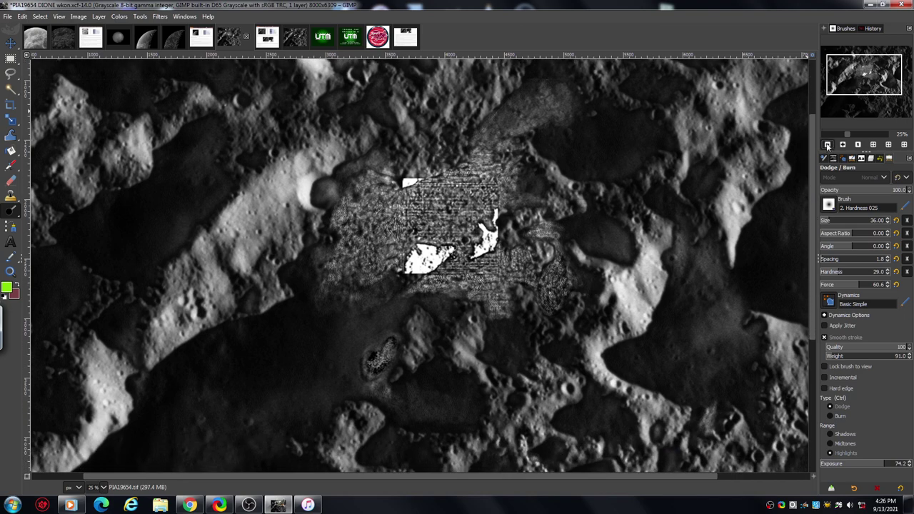
left_click(828, 145)
left_click(828, 145)
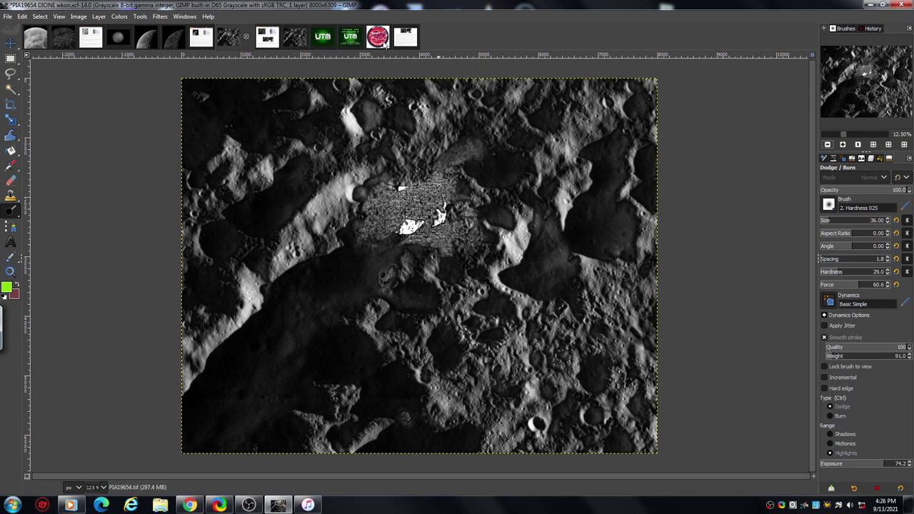
left_click(300, 38)
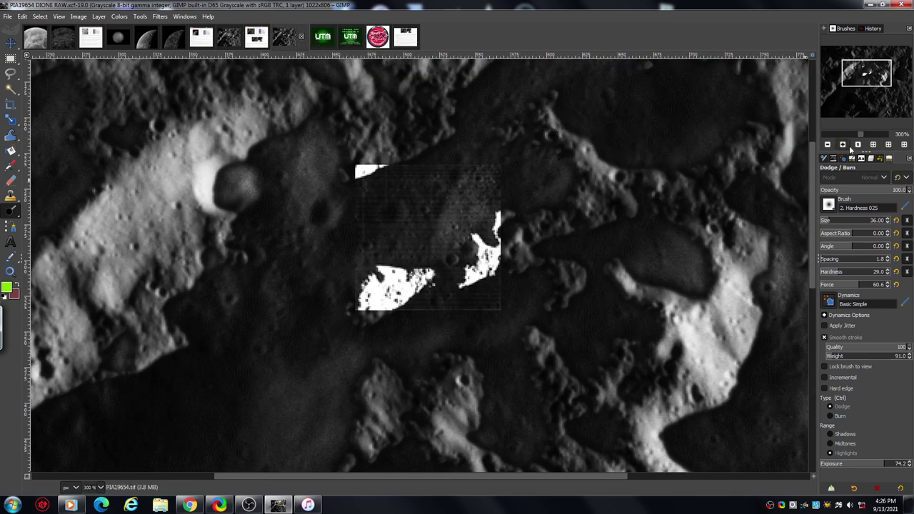
left_click(843, 145)
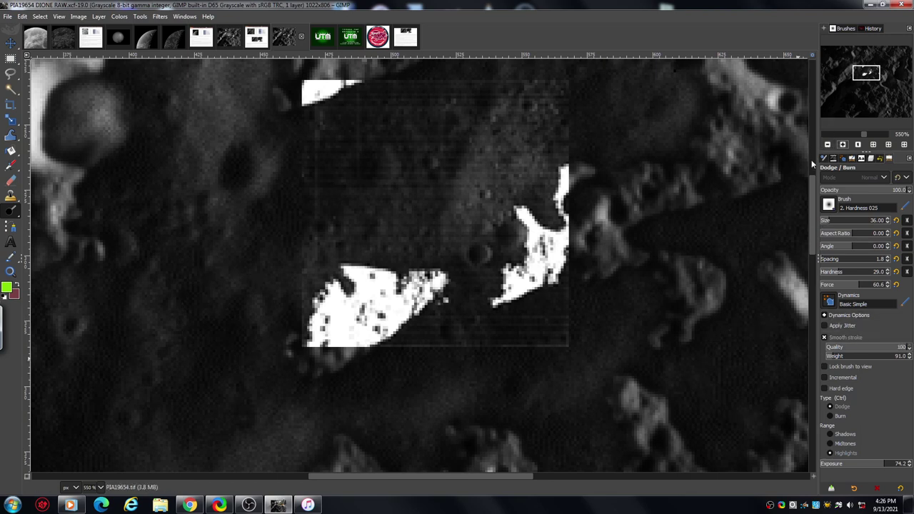
left_click(827, 145)
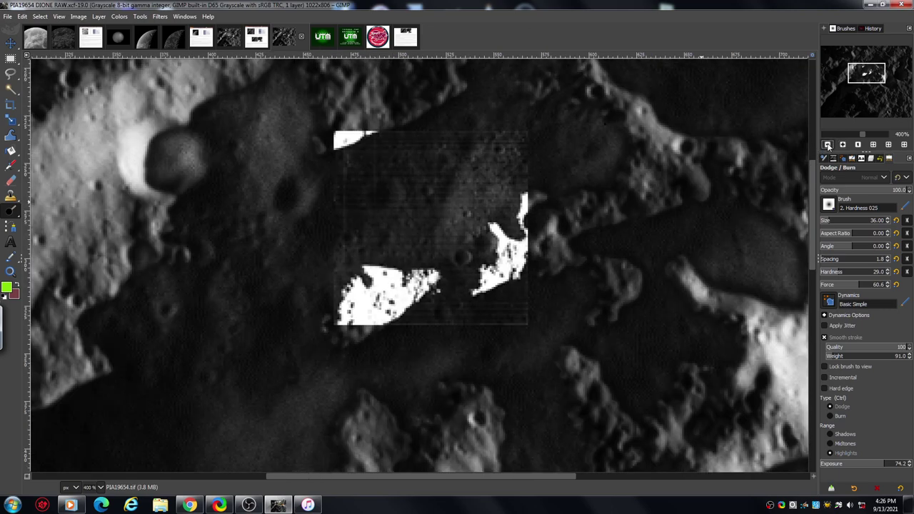
left_click(843, 145)
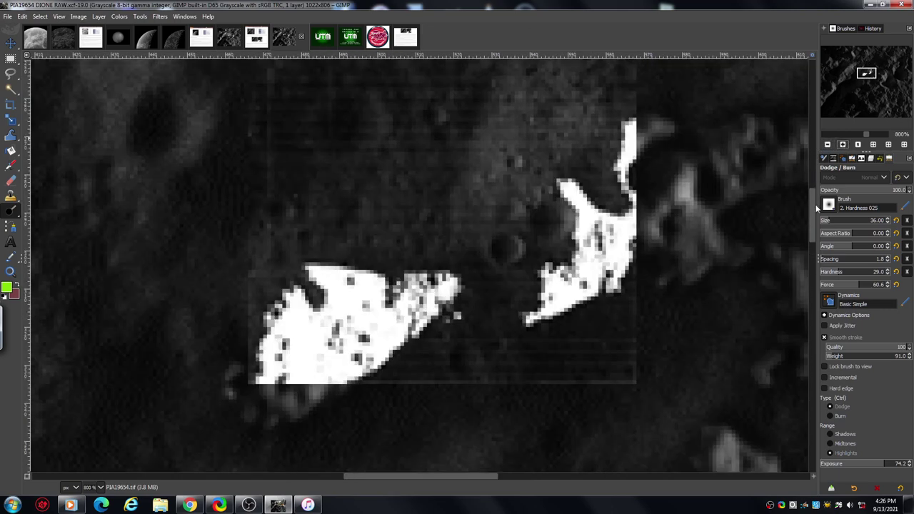
left_click_drag(813, 204, 801, 276)
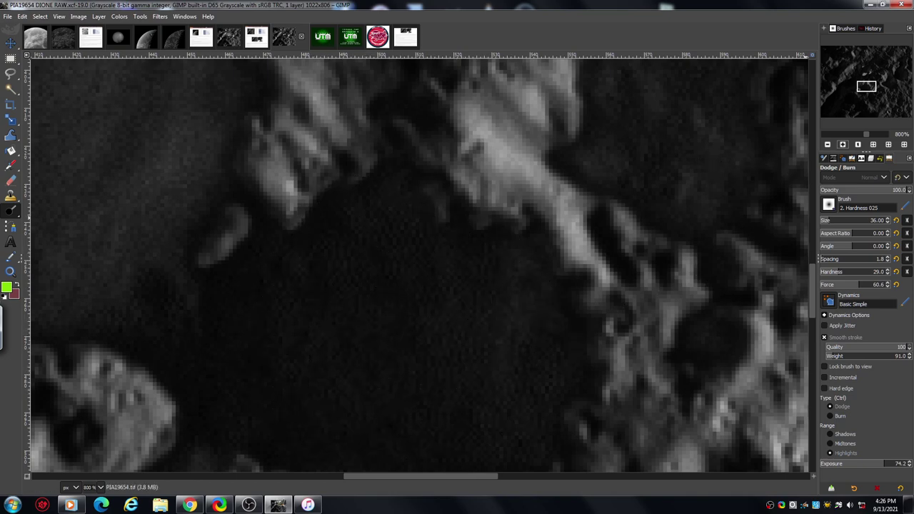
left_click(829, 145)
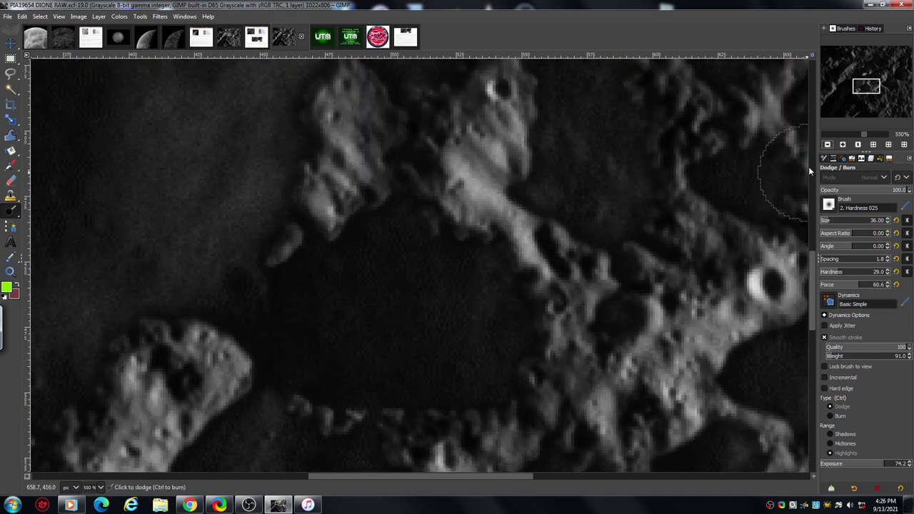
left_click(828, 145)
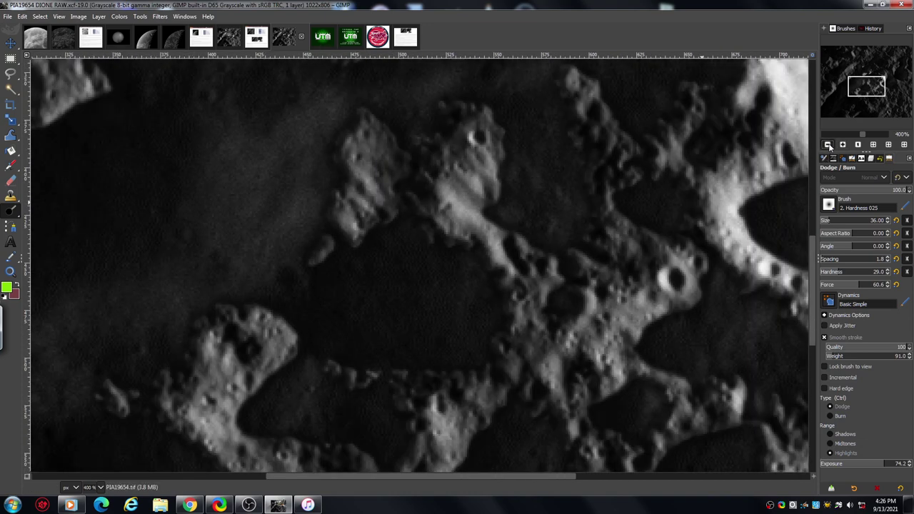
left_click(829, 145)
left_click(829, 145)
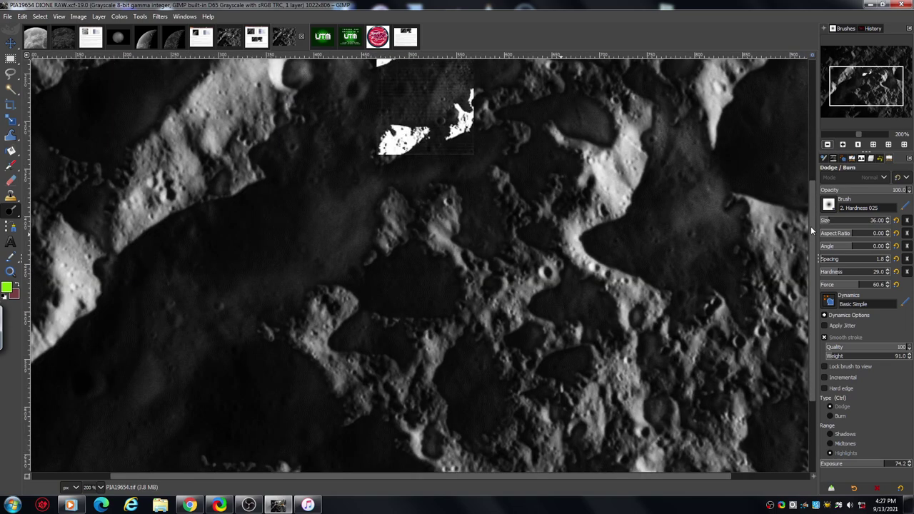
left_click_drag(811, 226, 815, 163)
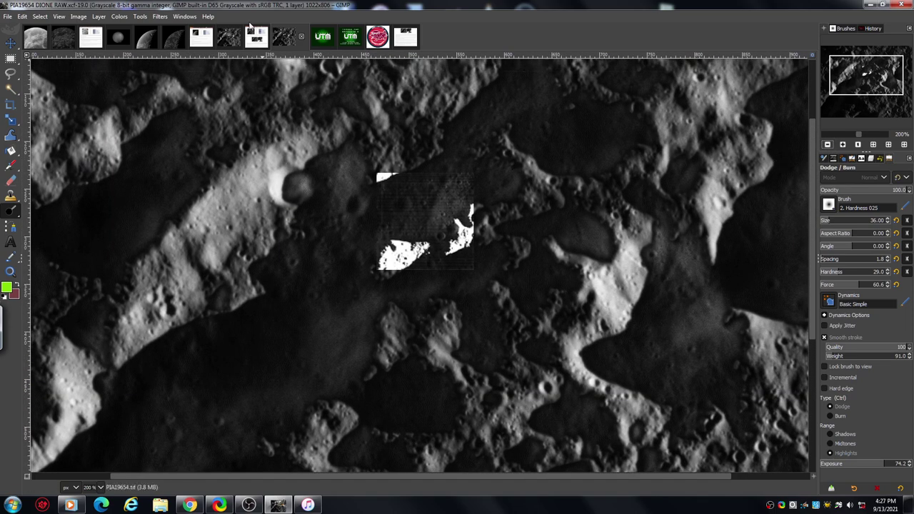
left_click(230, 37)
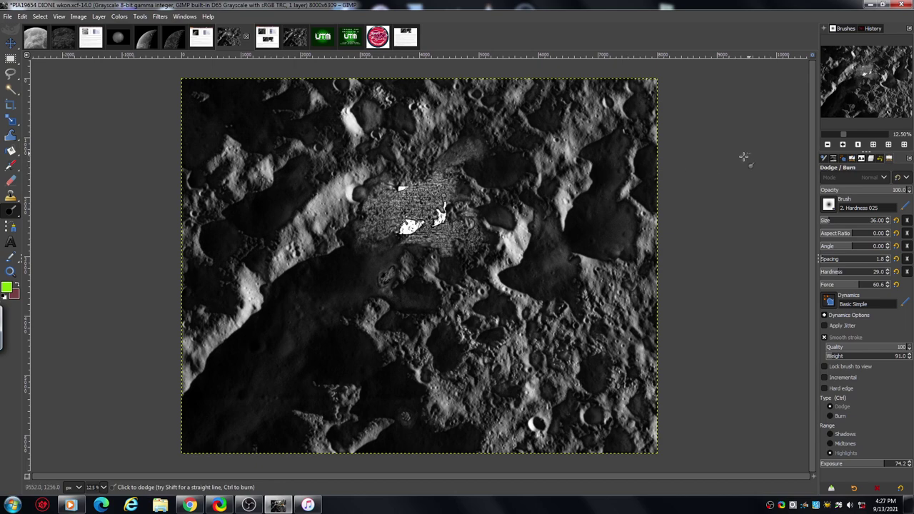
- Inspect the blown-out dodged patch at 66.7%, then bring up the PIA12752 INFO image
left_click(843, 145)
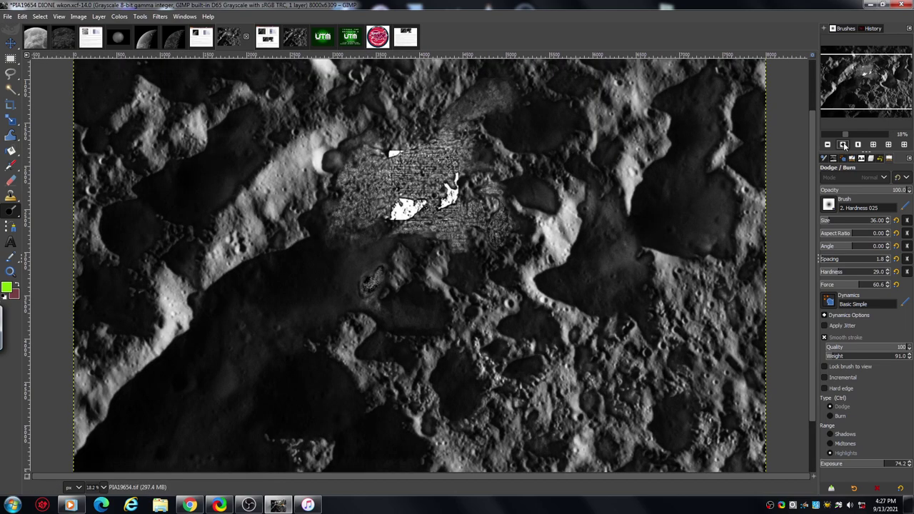
left_click(843, 145)
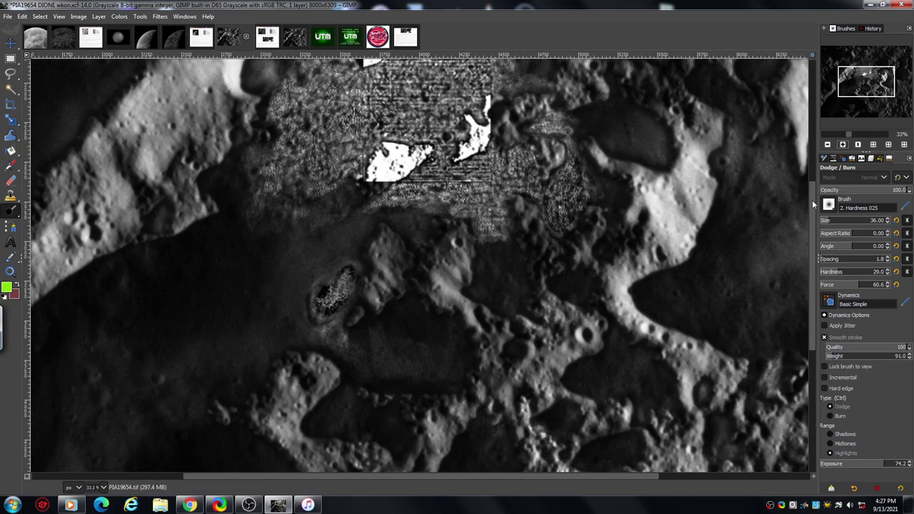
left_click_drag(812, 203, 813, 153)
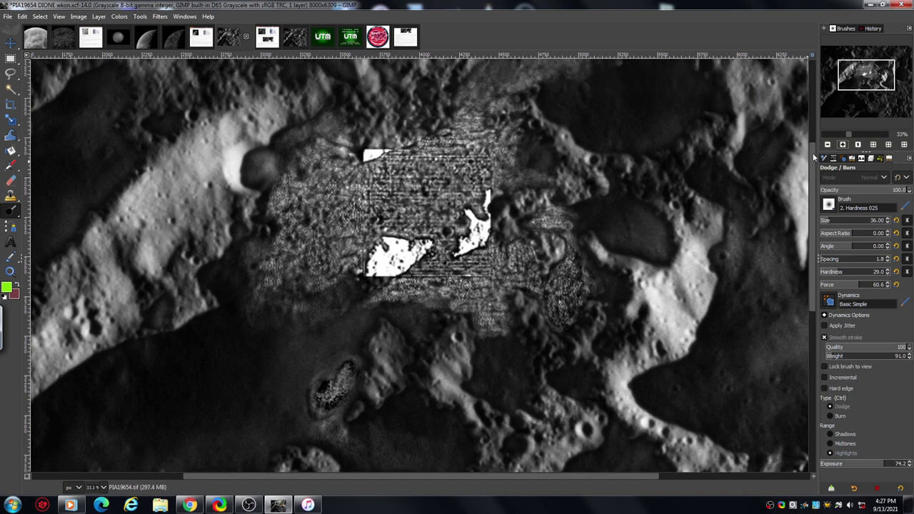
left_click(843, 145)
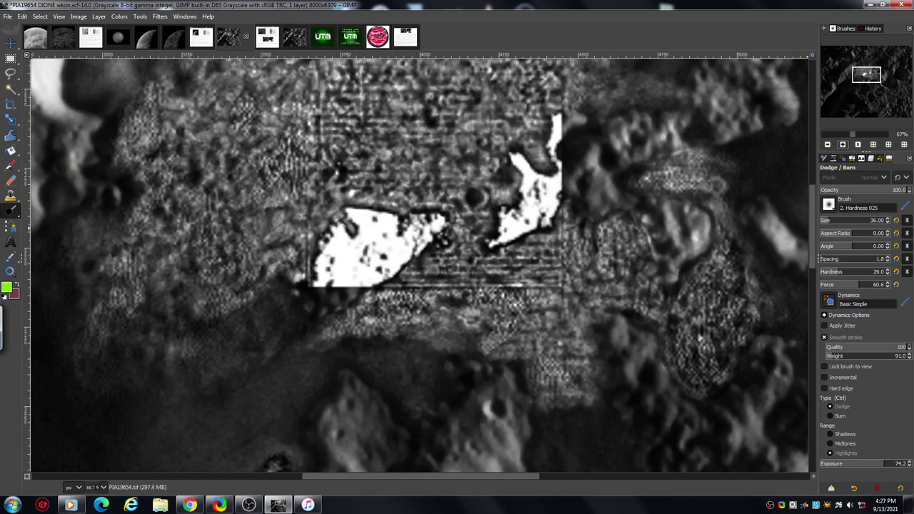
left_click_drag(812, 225, 814, 210)
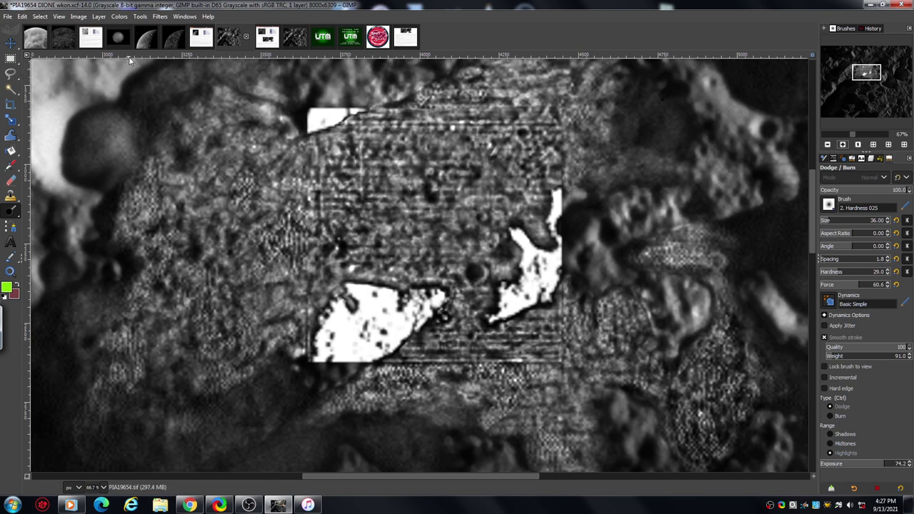
left_click(201, 37)
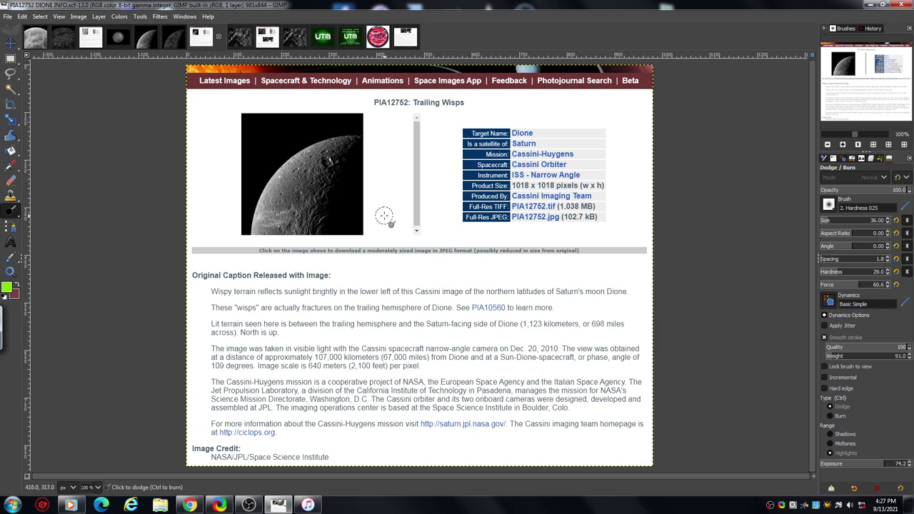
- Glance at the PIA12752 DIONE RAW original, then show the PIA12752 DIONE WKON copy
left_click(149, 41)
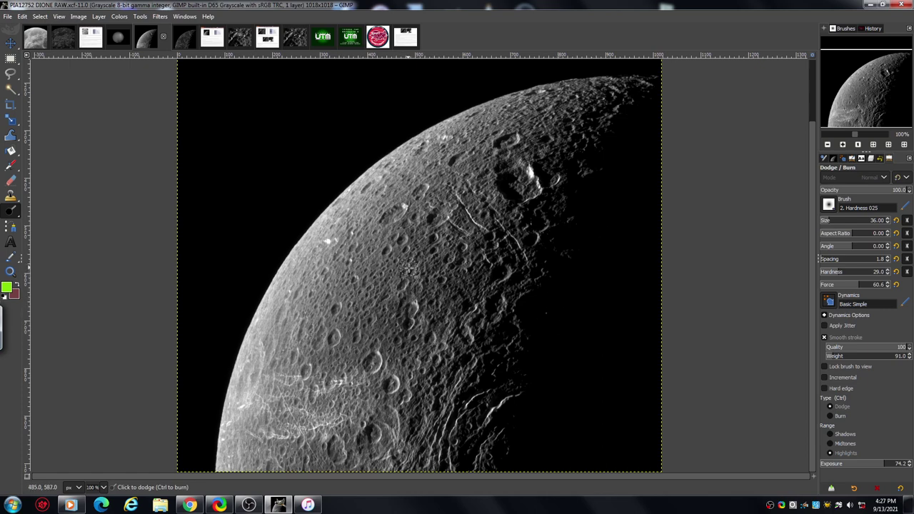
left_click(186, 40)
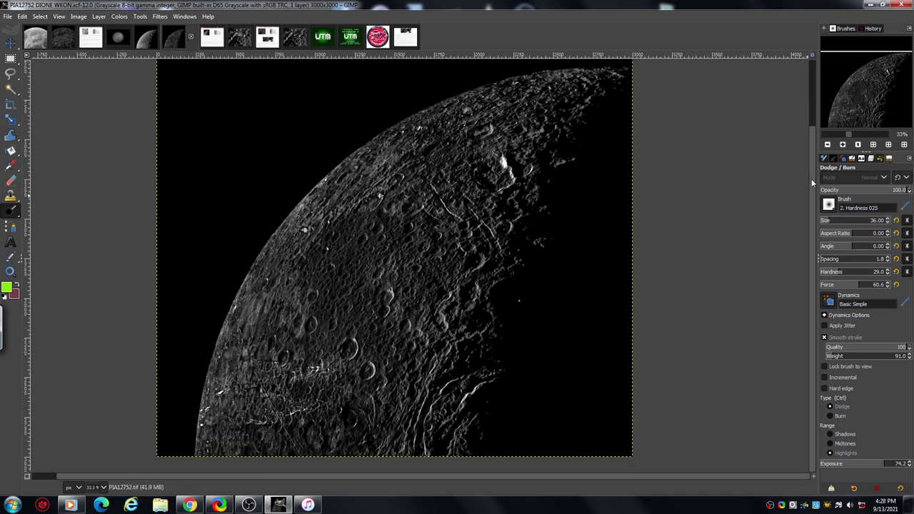
left_click(843, 145)
left_click(843, 145)
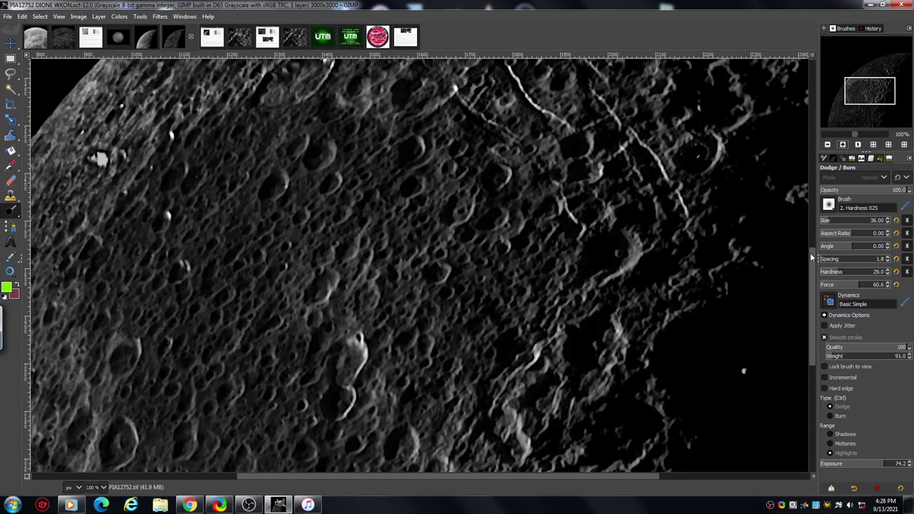
left_click_drag(811, 257, 800, 360)
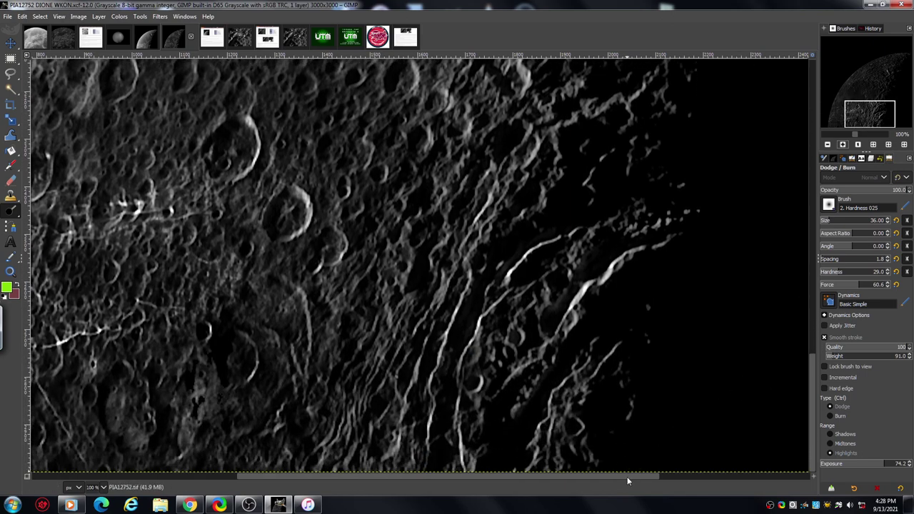
left_click_drag(627, 478, 530, 477)
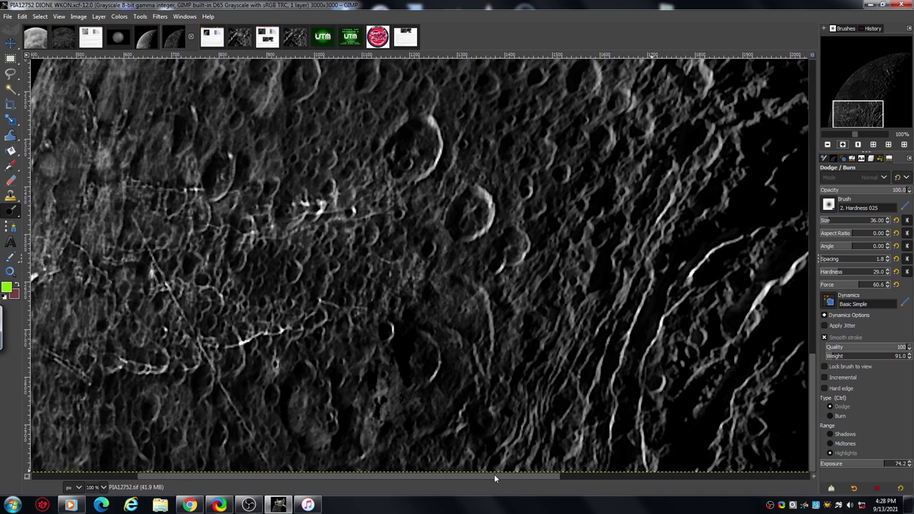
left_click_drag(494, 477, 457, 478)
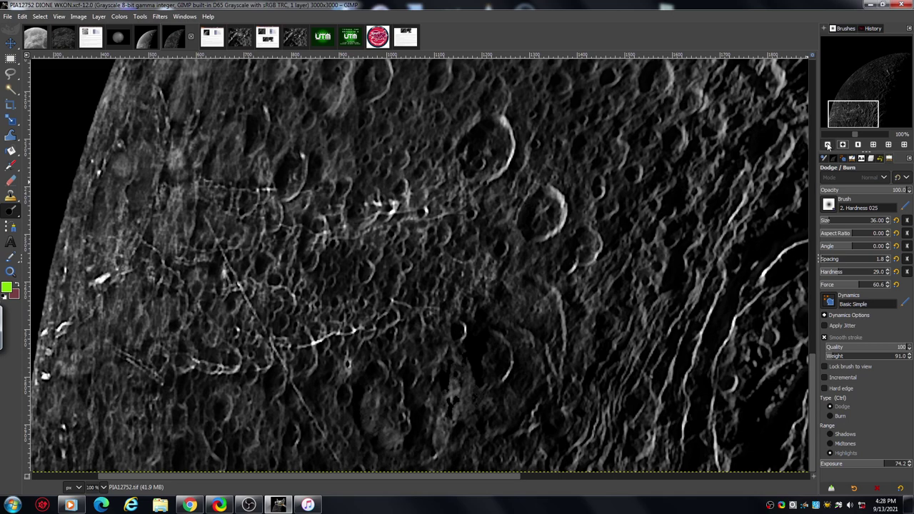
left_click(828, 145)
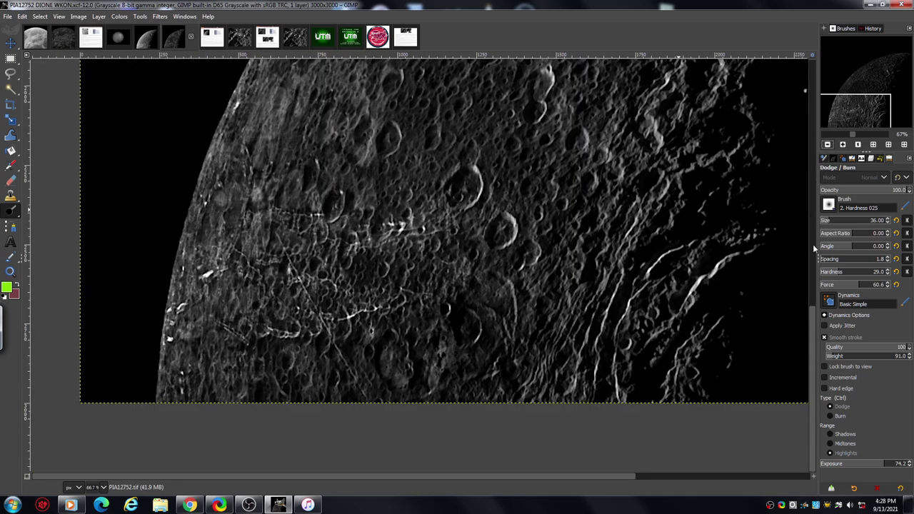
left_click_drag(814, 328, 814, 180)
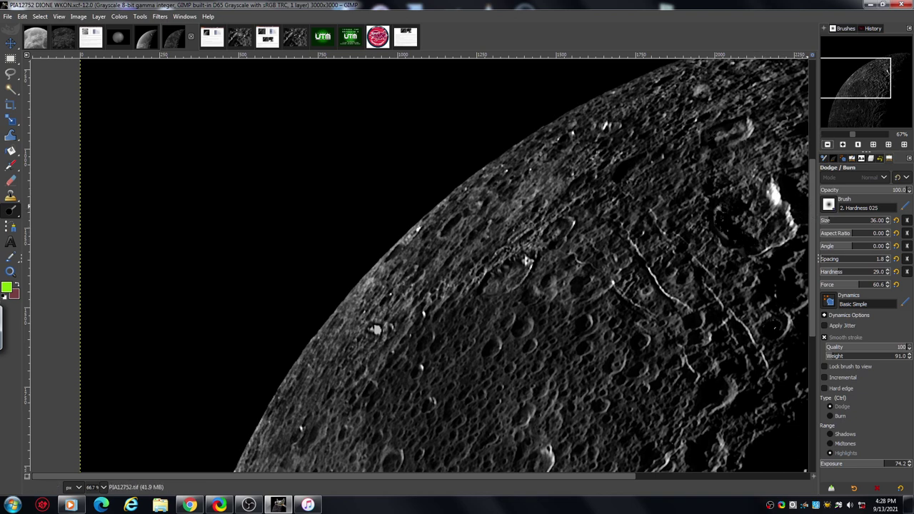
scroll(814, 206, "up", 2)
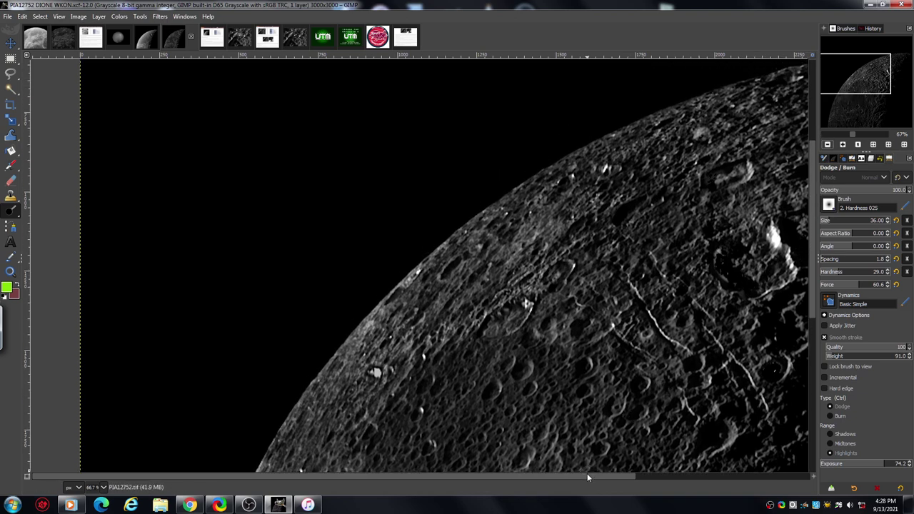
left_click_drag(587, 477, 707, 482)
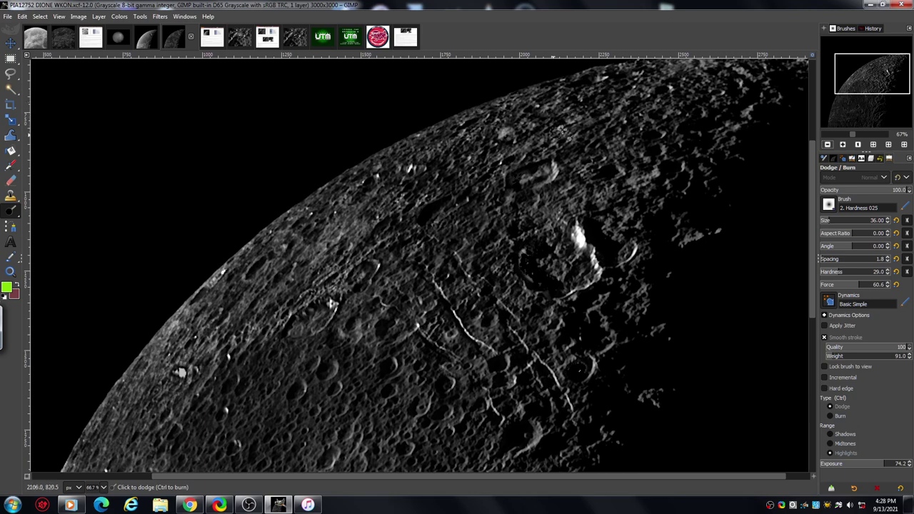
- At 150% zoom, dodge a few small 36-pixel patches along Dione's upper limb
left_click(843, 145)
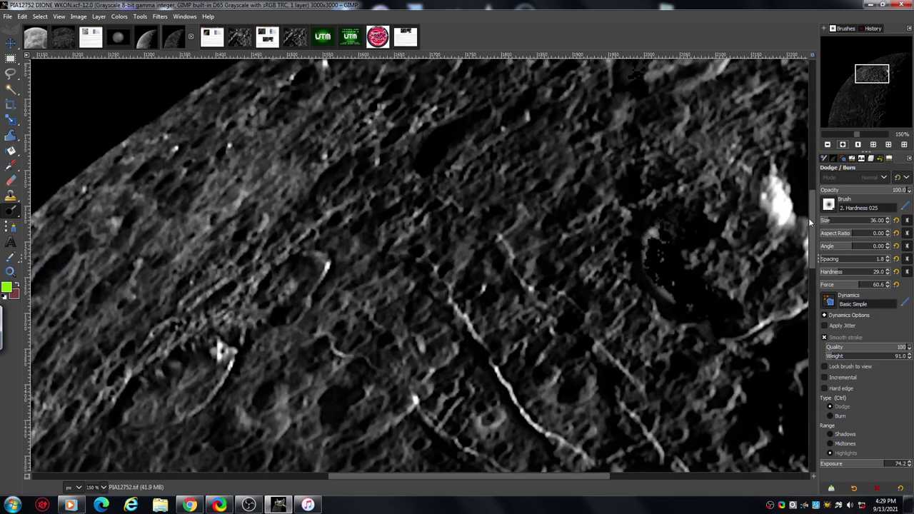
scroll(813, 200, "up", 3)
scroll(814, 187, "up", 2)
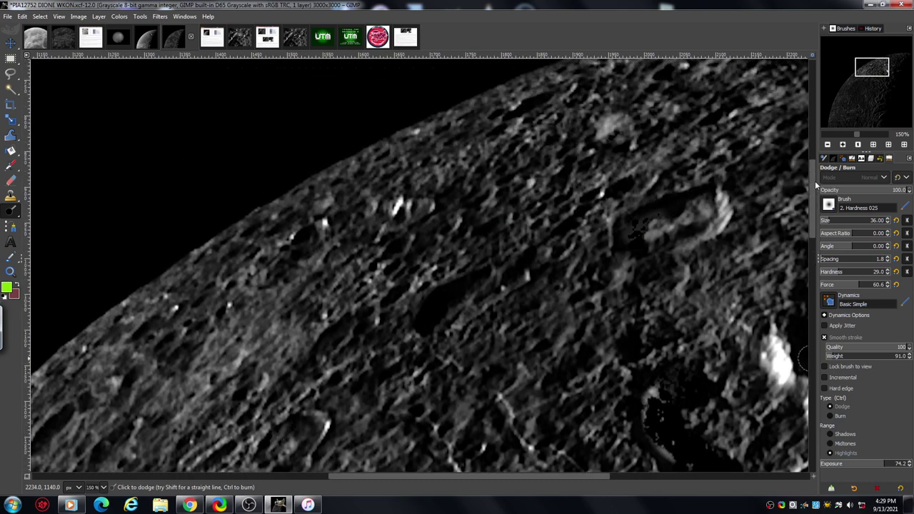
scroll(814, 183, "down", 1)
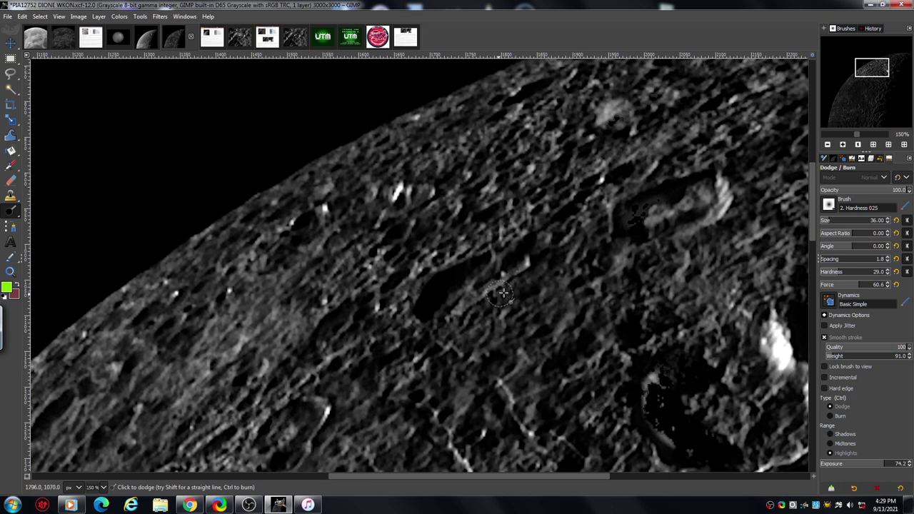
left_click_drag(503, 292, 544, 247)
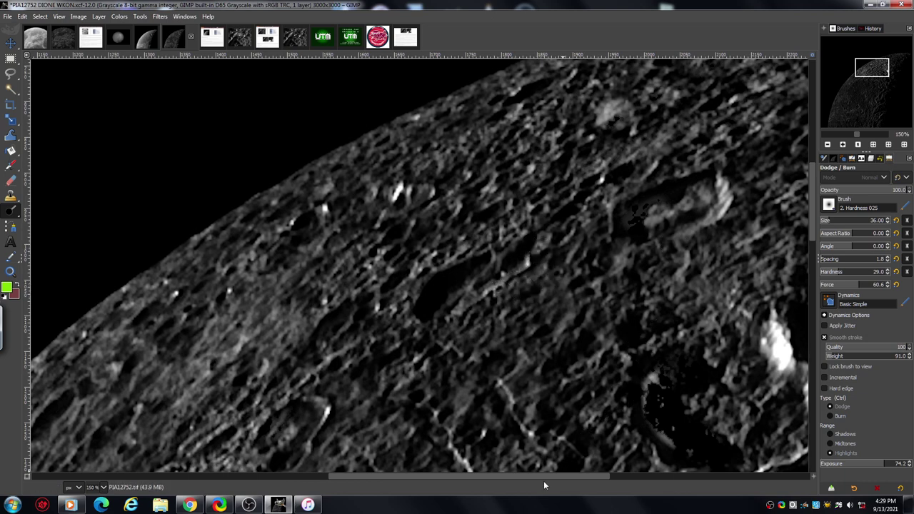
left_click_drag(544, 479, 626, 475)
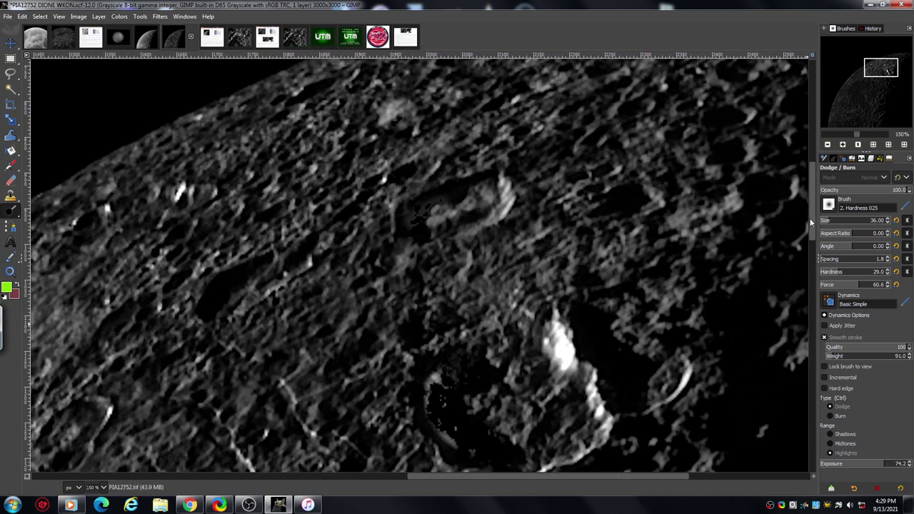
left_click_drag(812, 224, 815, 199)
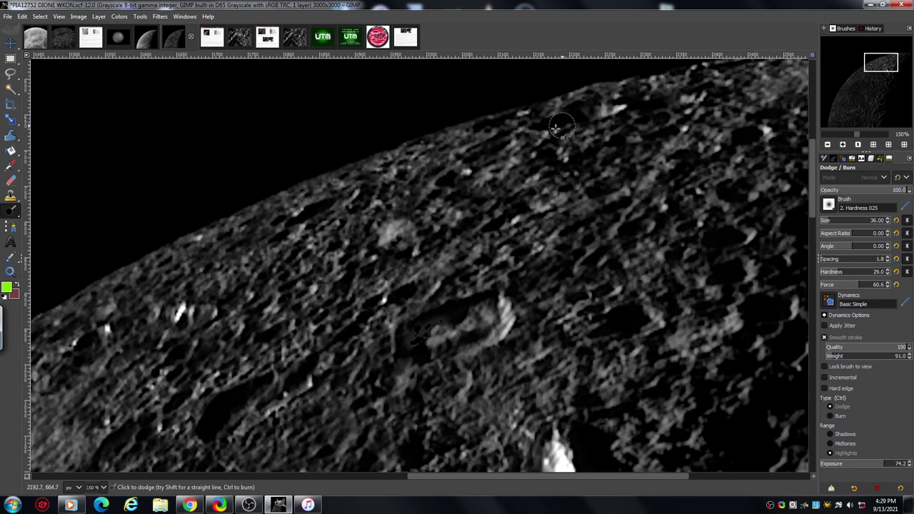
mouse_move(509, 125)
left_mouse_down()
mouse_move(493, 133)
mouse_move(521, 114)
left_mouse_up()
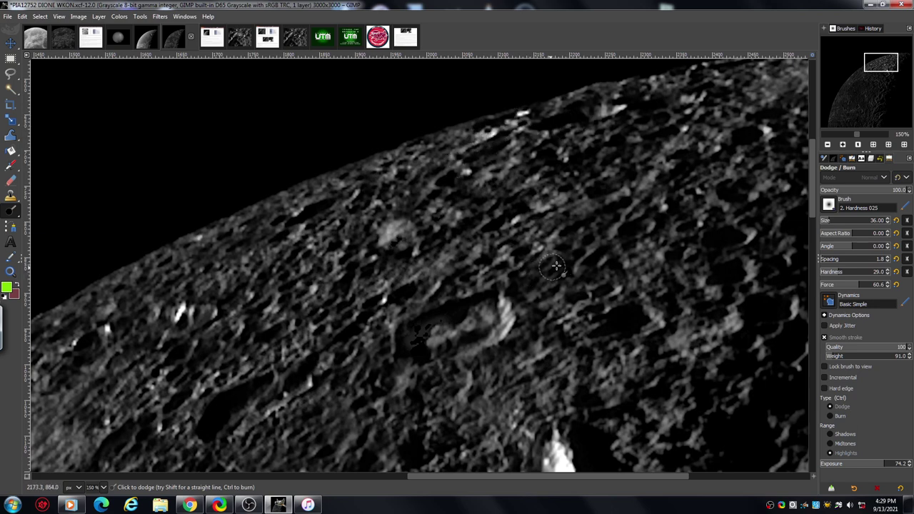
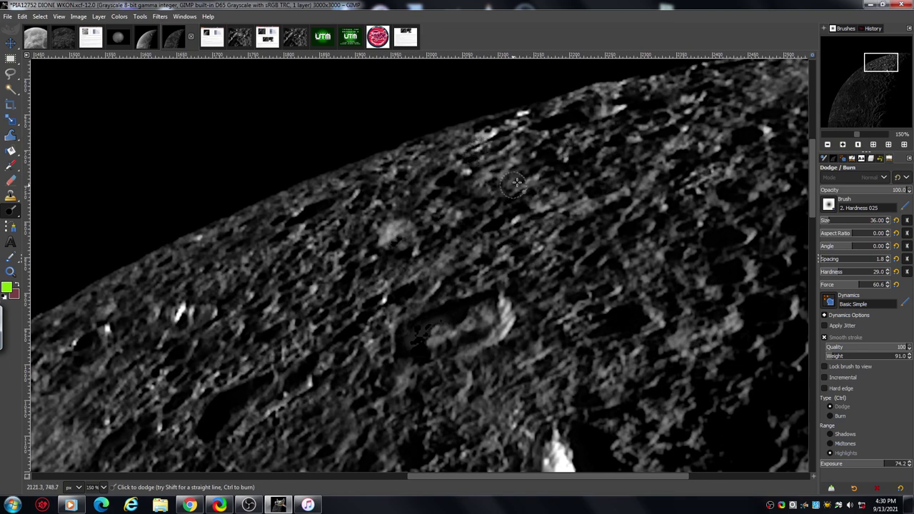
- Zoom out to 67% and pan across Dione's limb to inspect the brightened crater rims
left_click(829, 145)
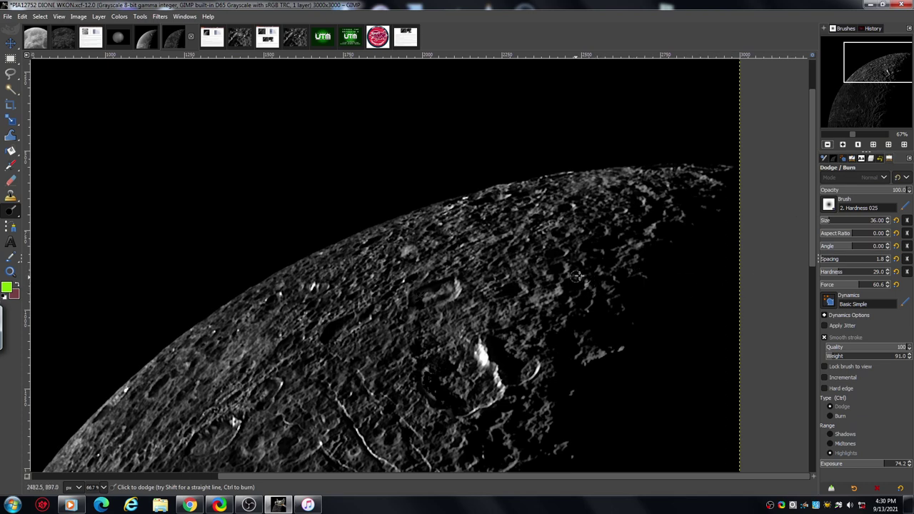
left_click_drag(813, 243, 813, 270)
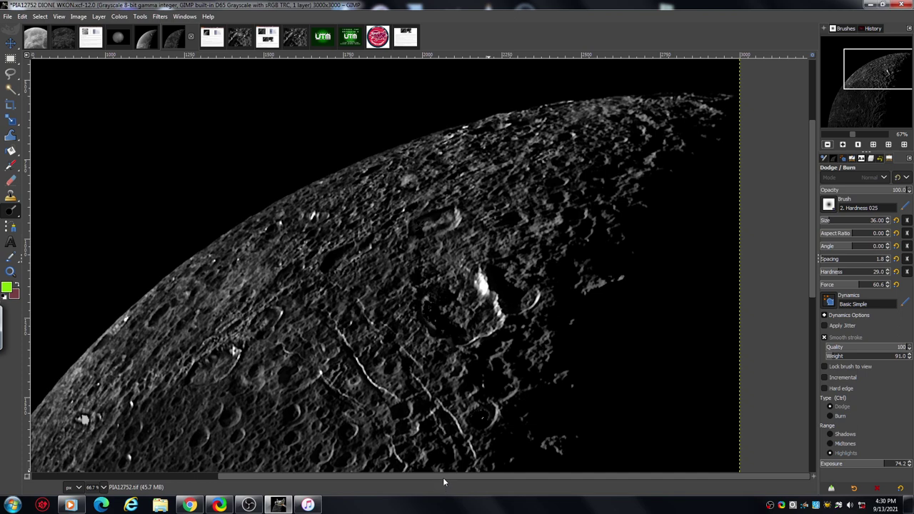
left_click_drag(443, 477, 336, 498)
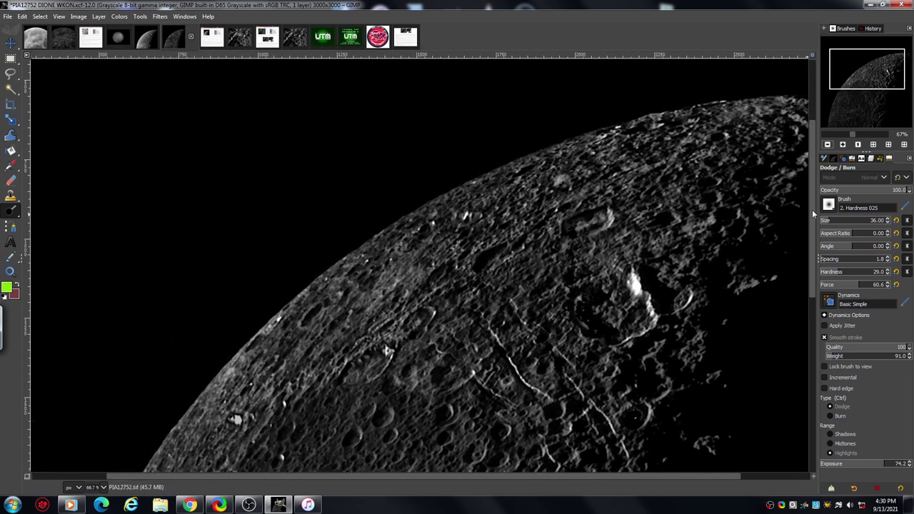
mouse_move(812, 209)
left_mouse_down()
mouse_move(810, 259)
mouse_move(814, 213)
left_mouse_up()
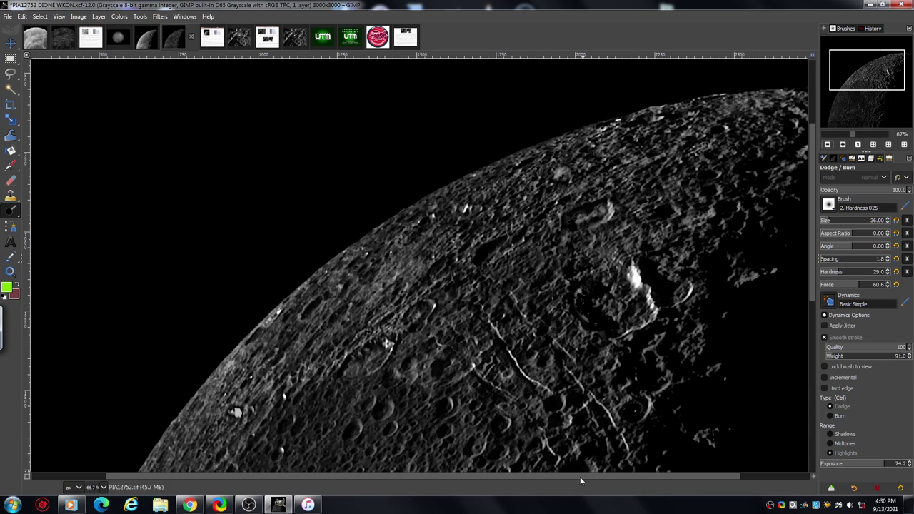
left_click_drag(580, 480, 647, 480)
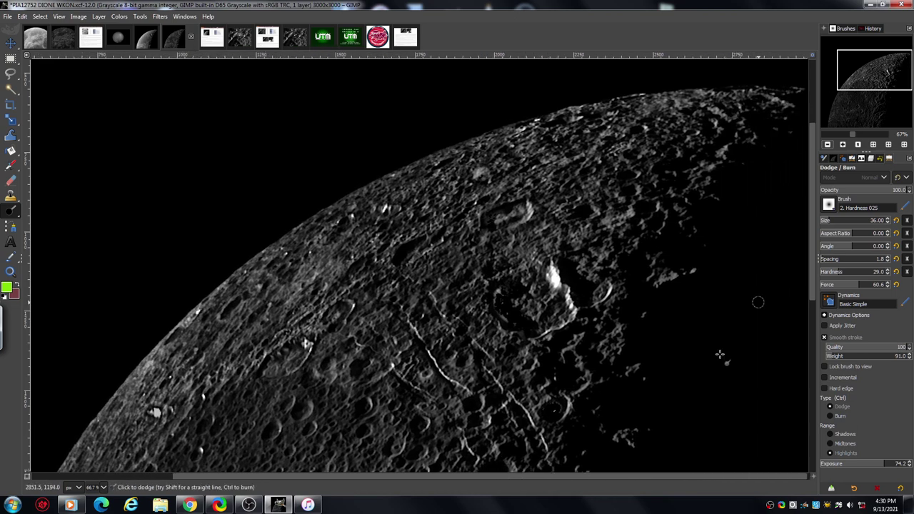
- At 100% zoom, dodge four strokes over and beside the large central crater with a size-22 brush
left_click(843, 145)
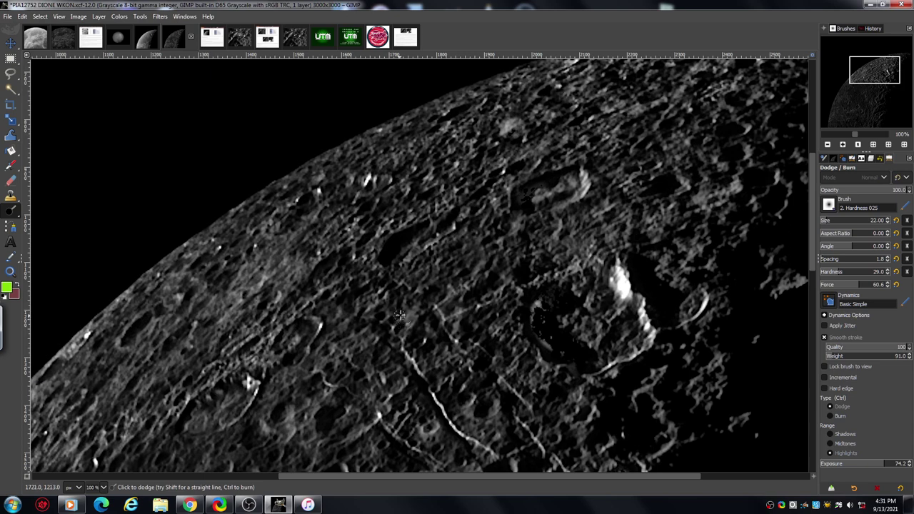
left_click_drag(411, 313, 414, 314)
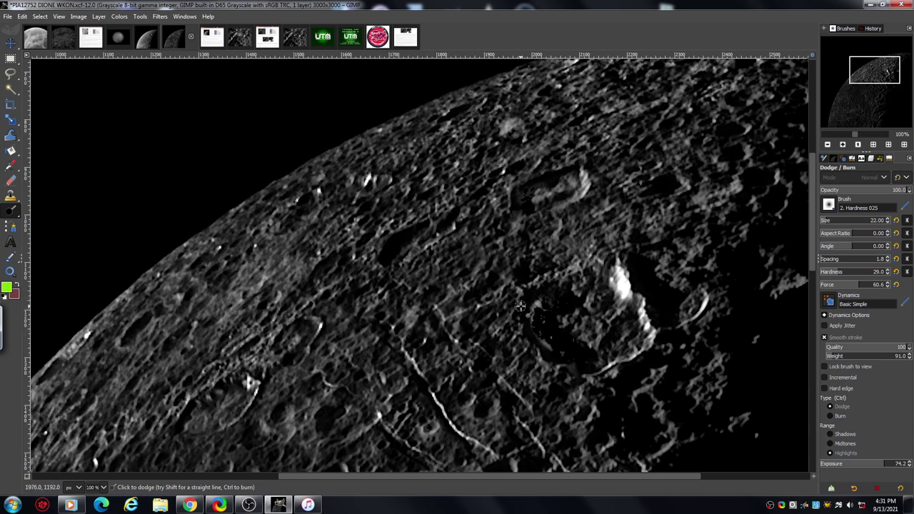
left_click_drag(515, 302, 491, 309)
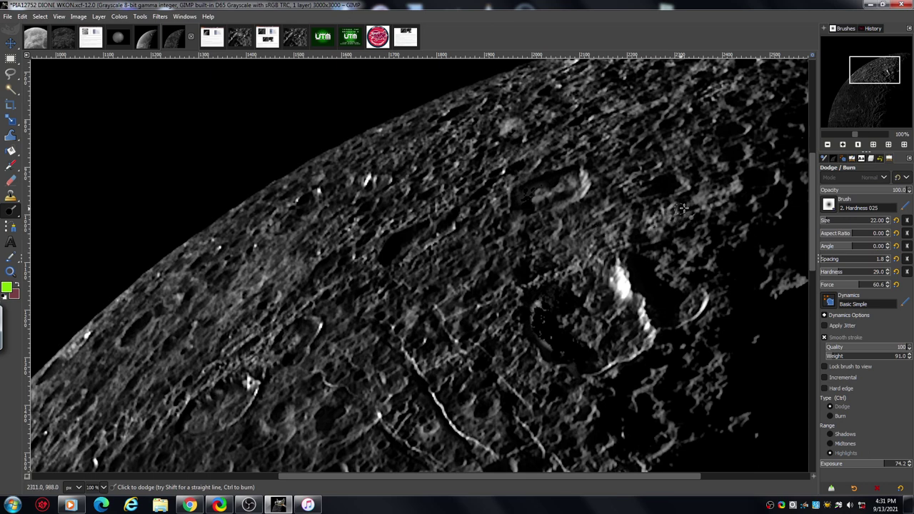
mouse_move(683, 208)
left_mouse_down()
mouse_move(691, 214)
mouse_move(712, 184)
left_mouse_up()
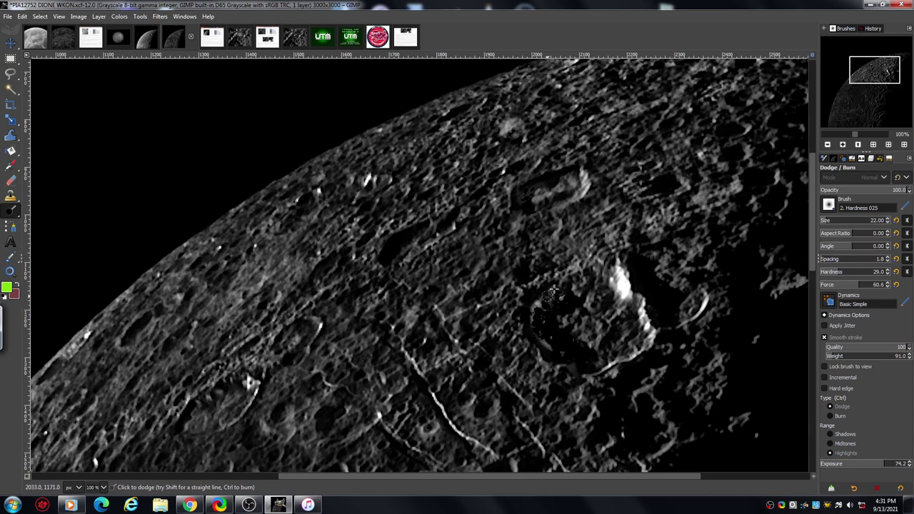
left_click_drag(541, 310, 565, 332)
- Set the dodge range to Midtones, inspect the crater's dark patch at 550%, then return to 100%
left_click(842, 145)
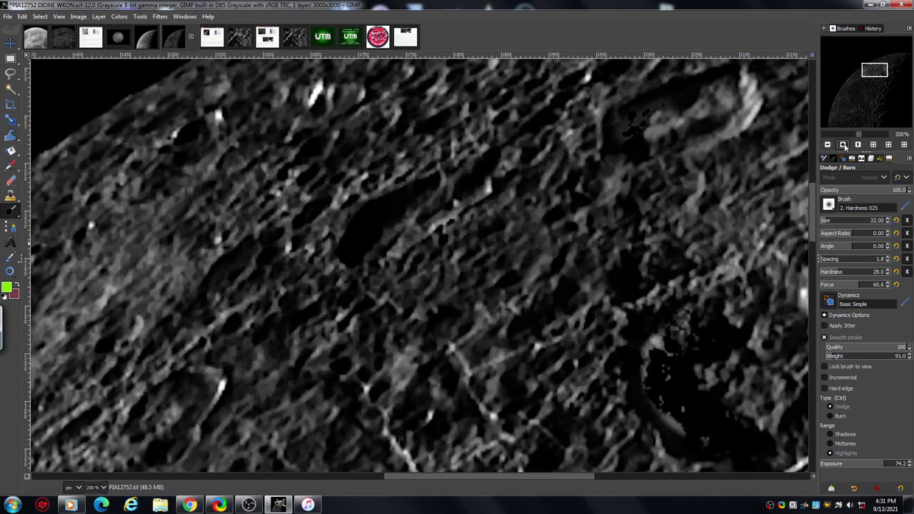
left_click_drag(874, 70, 885, 74)
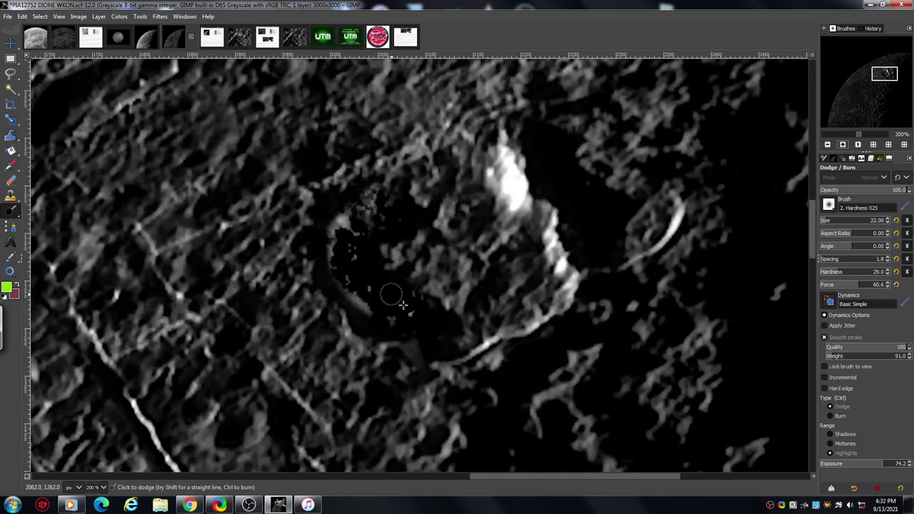
left_click(839, 442)
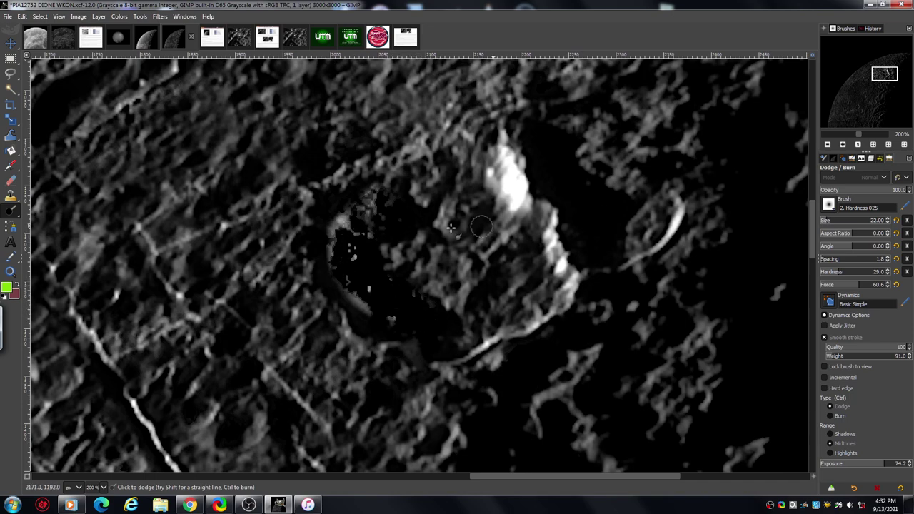
left_click(844, 145)
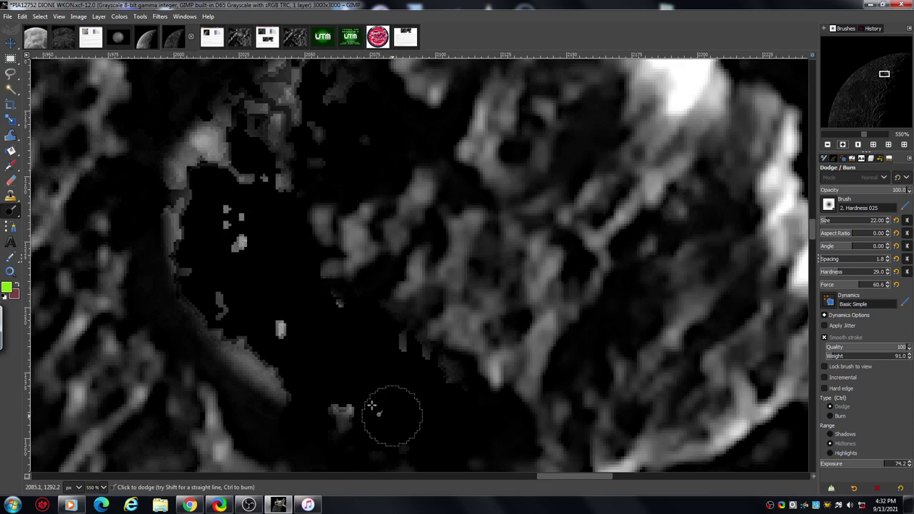
left_click(828, 144)
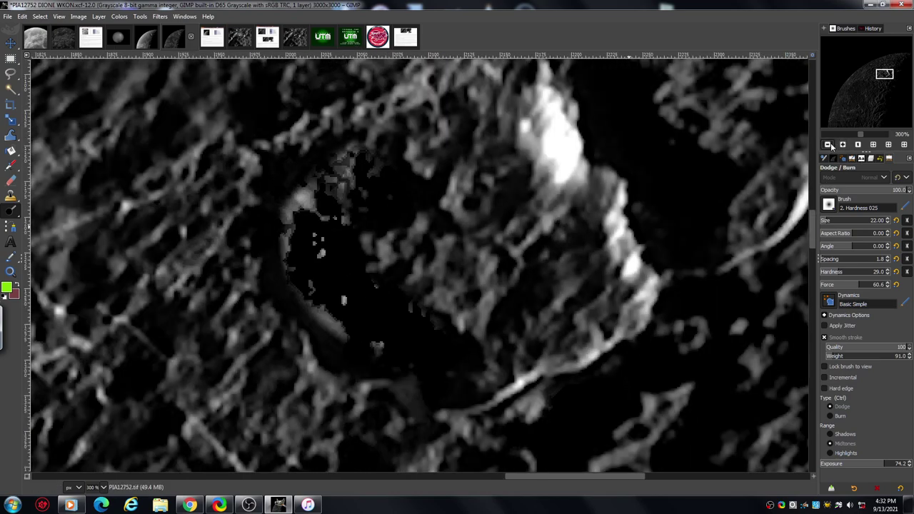
left_click(829, 145)
left_click(828, 144)
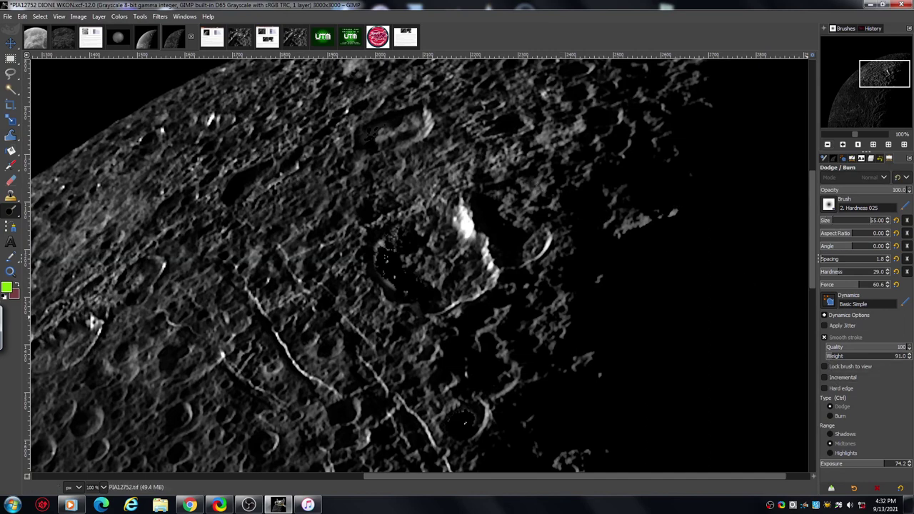
- Burn one stroke above the bright crater, then return to Dodge on Highlights at size 36
left_click(830, 416)
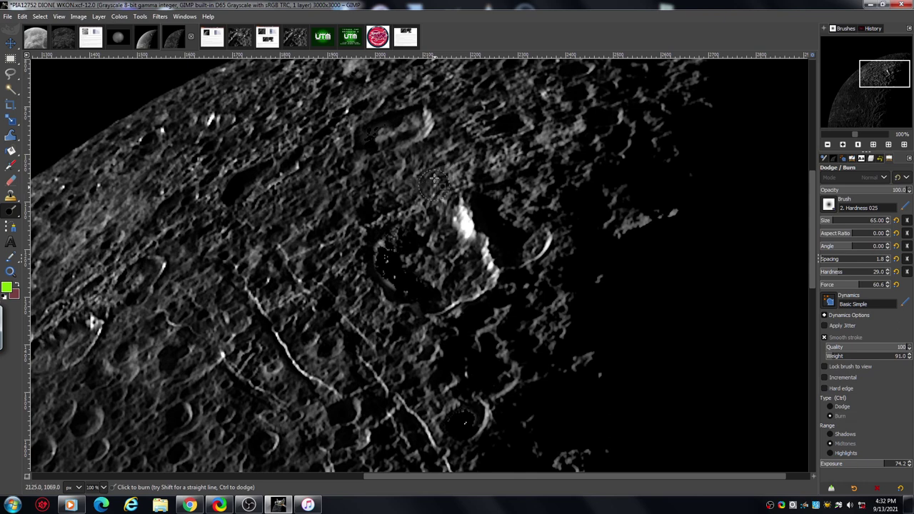
mouse_move(434, 178)
left_mouse_down()
mouse_move(427, 195)
mouse_move(439, 200)
mouse_move(356, 197)
mouse_move(480, 160)
mouse_move(381, 145)
mouse_move(455, 265)
mouse_move(355, 233)
left_mouse_up()
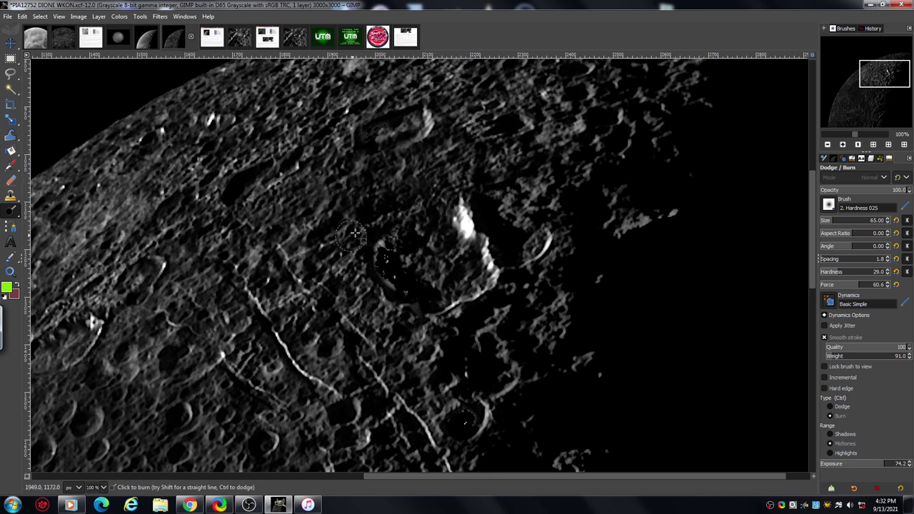
left_click(830, 407)
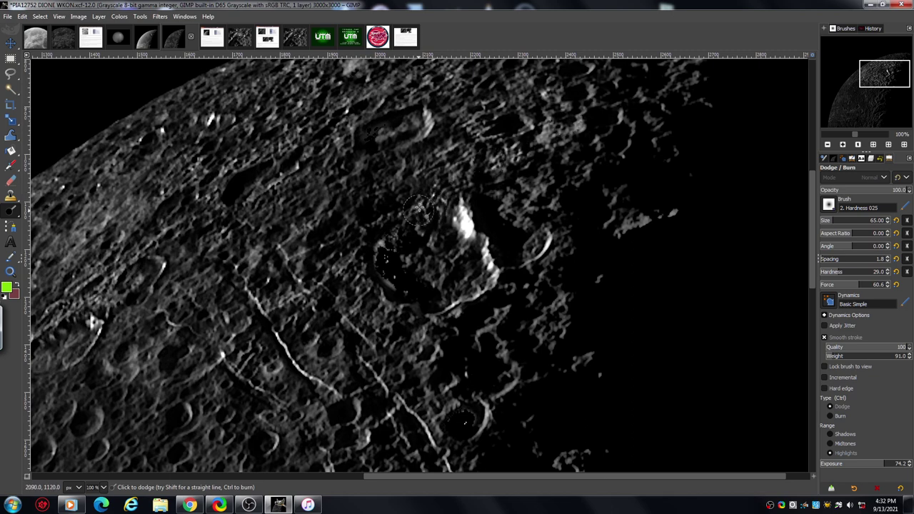
left_click(829, 223)
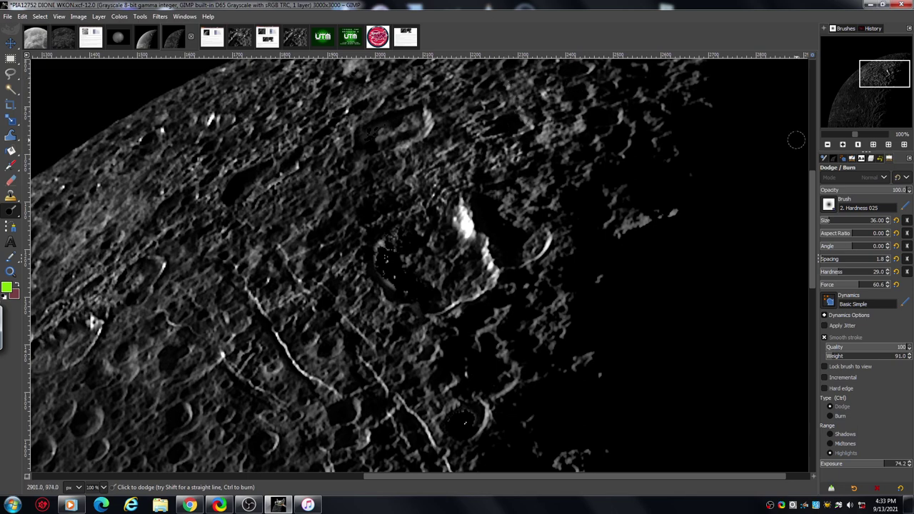
left_click(827, 145)
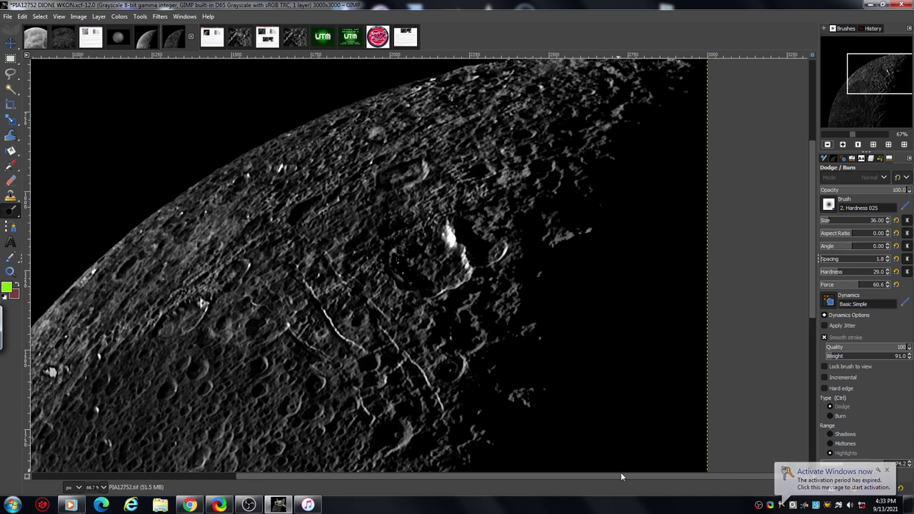
- At 150% zoom, dodge the oval crater's left rim, its floor and a small inner streak
left_click_drag(659, 476, 529, 498)
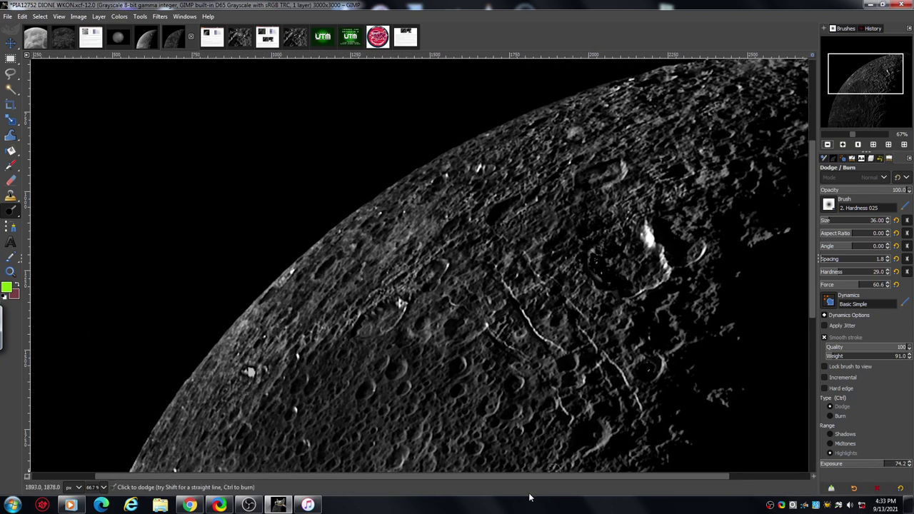
left_click(843, 145)
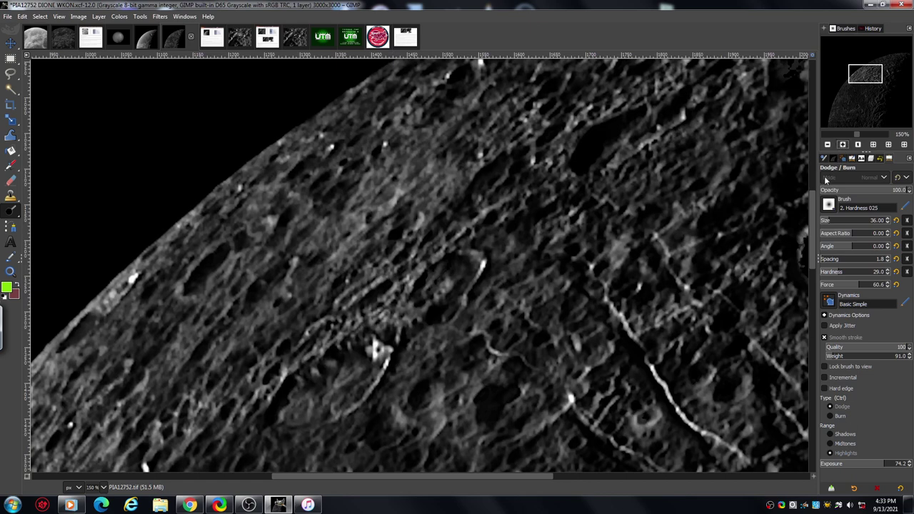
left_click_drag(811, 204, 809, 227)
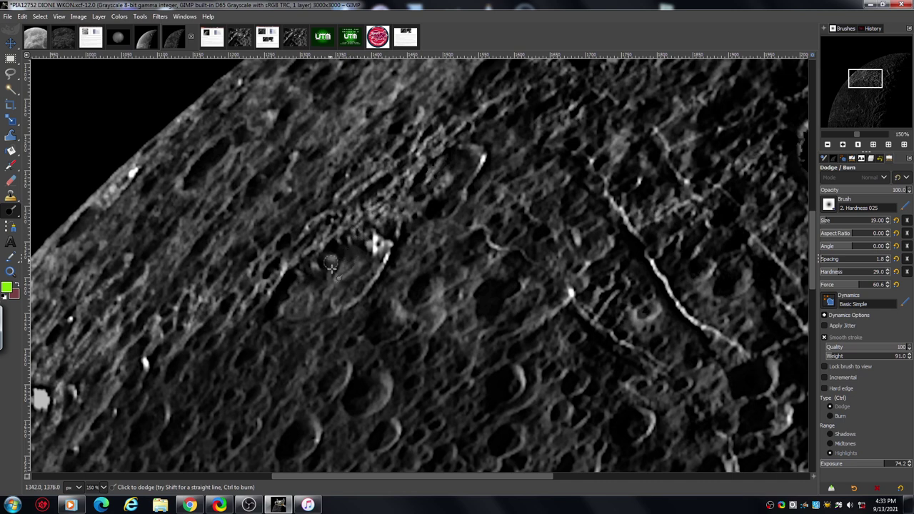
mouse_move(344, 259)
left_mouse_down()
mouse_move(304, 266)
mouse_move(290, 246)
mouse_move(325, 200)
mouse_move(272, 275)
left_mouse_up()
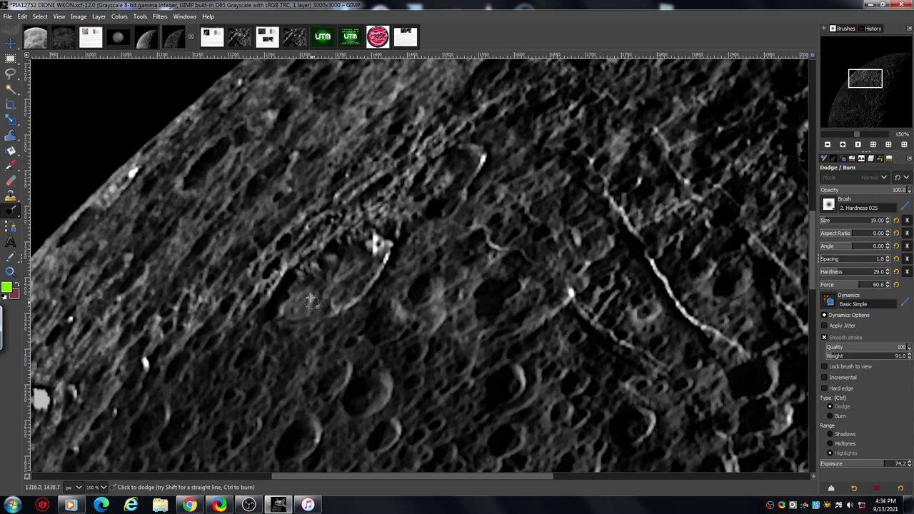
left_click_drag(311, 301, 335, 272)
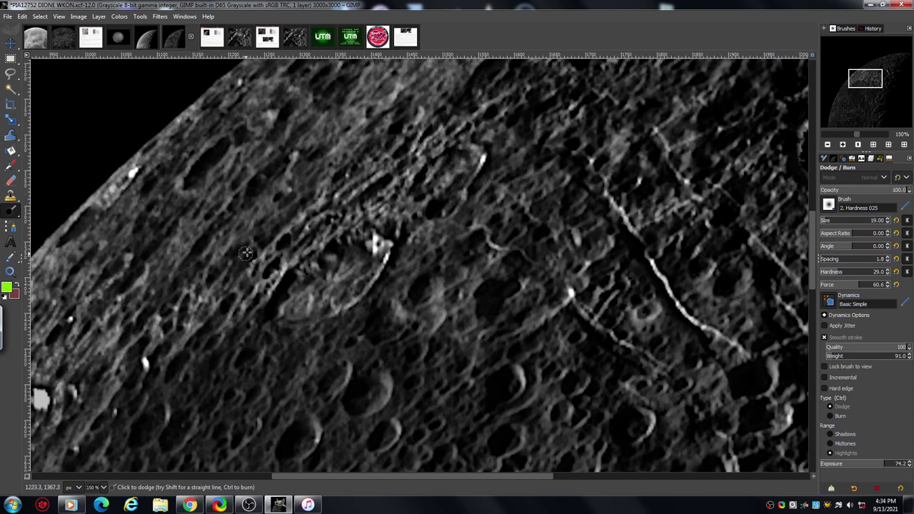
left_click_drag(309, 291, 310, 314)
- Zoom out to 25% to view the whole retouched Dione image
left_click(828, 145)
left_click(829, 145)
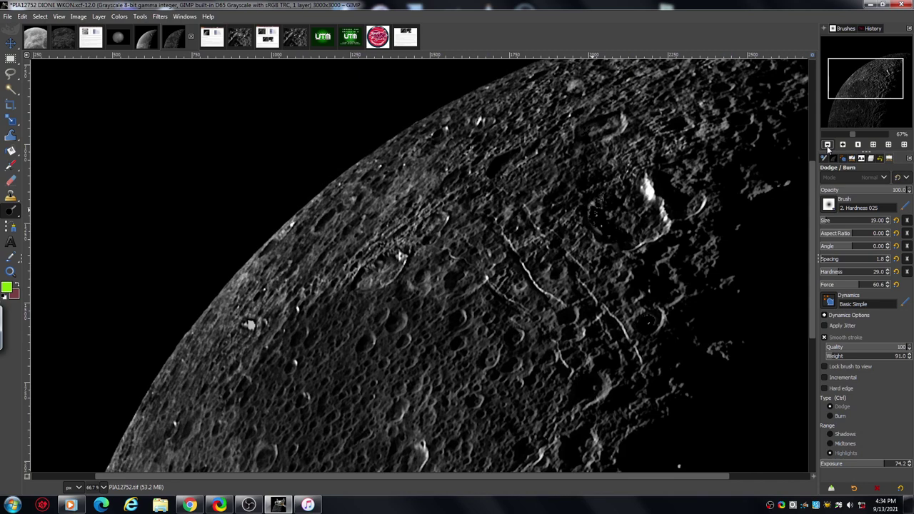
left_click(829, 145)
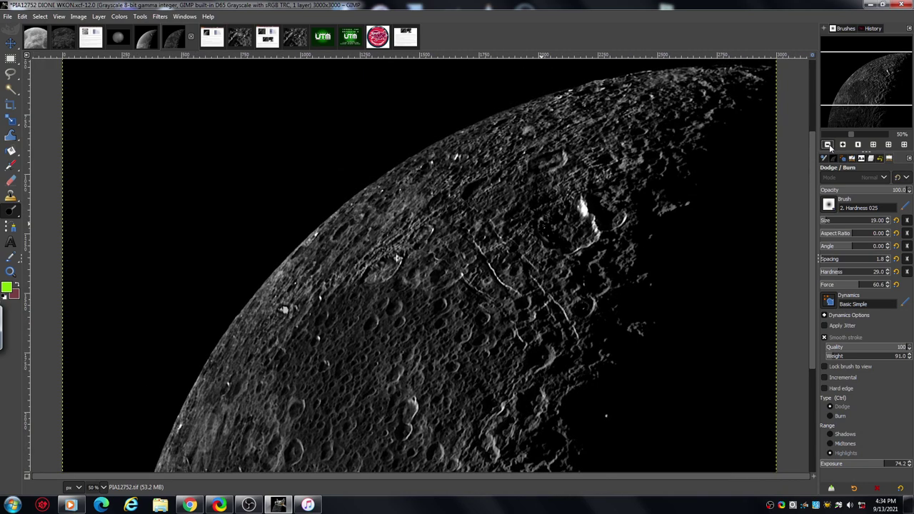
left_click(829, 145)
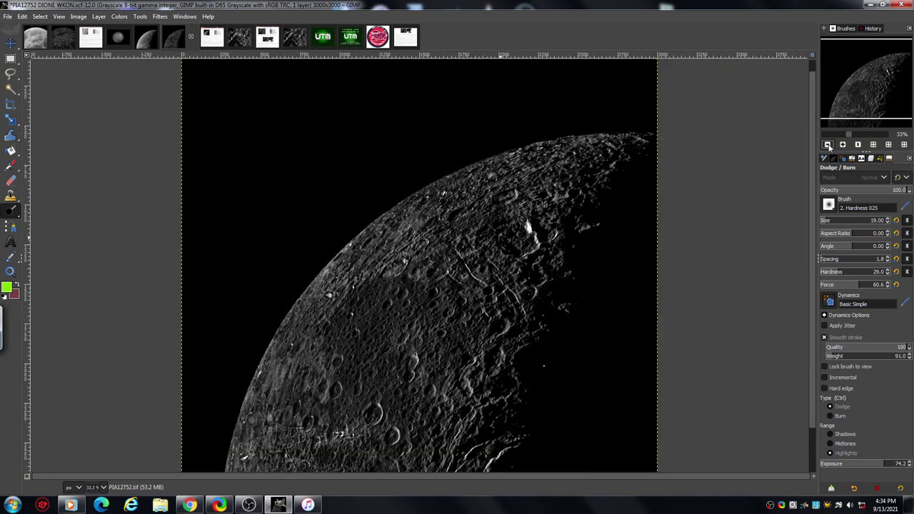
left_click(828, 145)
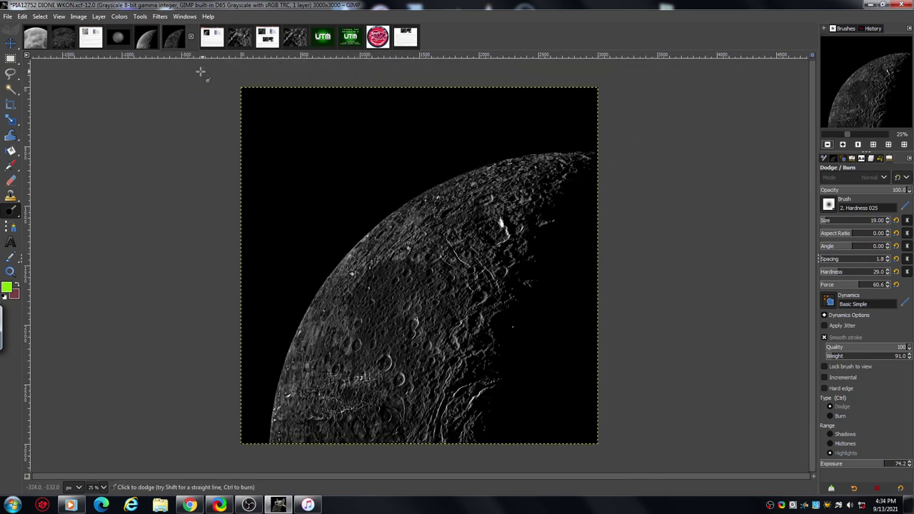
- Look at the DIONE INFO image, return to the moon, then switch to the PIA19654 crater image
left_click(213, 37)
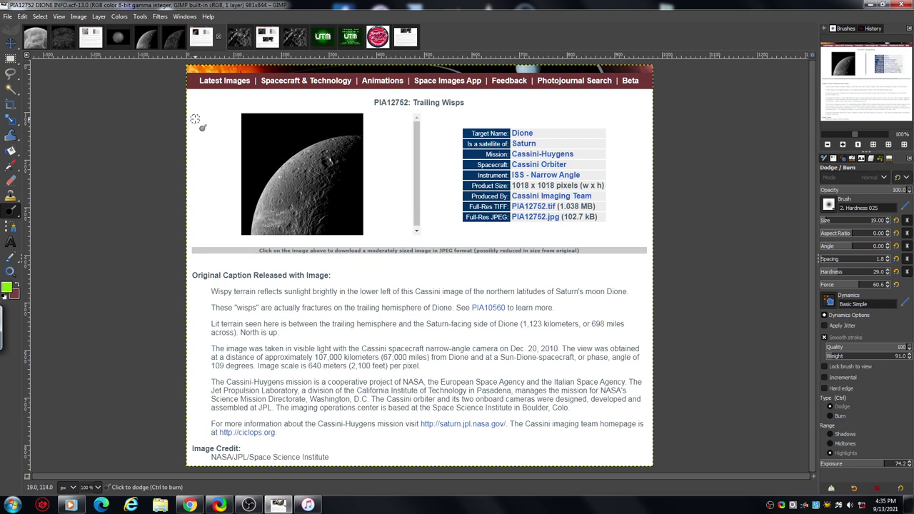
left_click(174, 40)
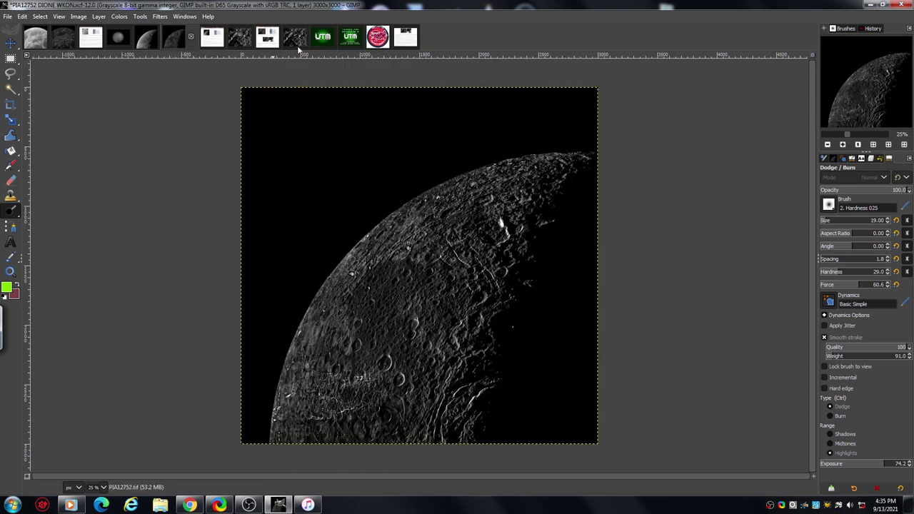
left_click(241, 42)
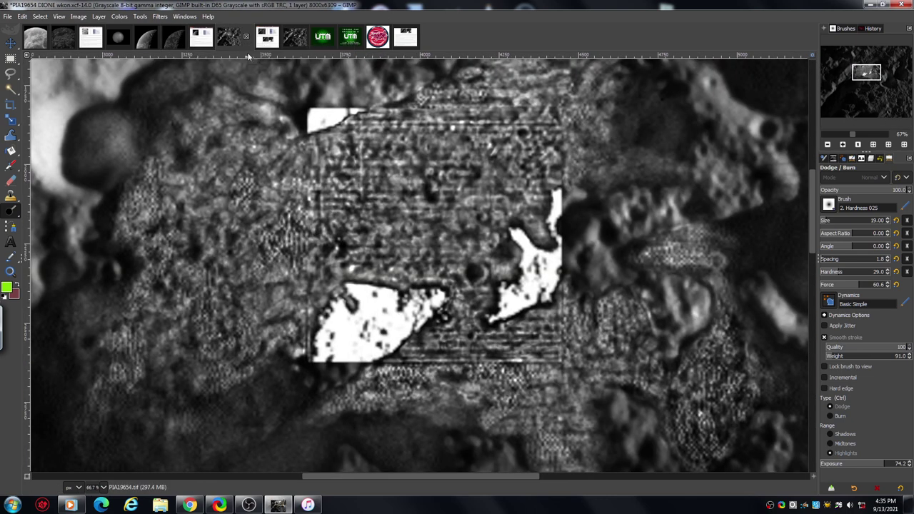
- Zoom in on the speckled crater patch and dodge the dark ground to its right
left_click(827, 145)
left_click(829, 145)
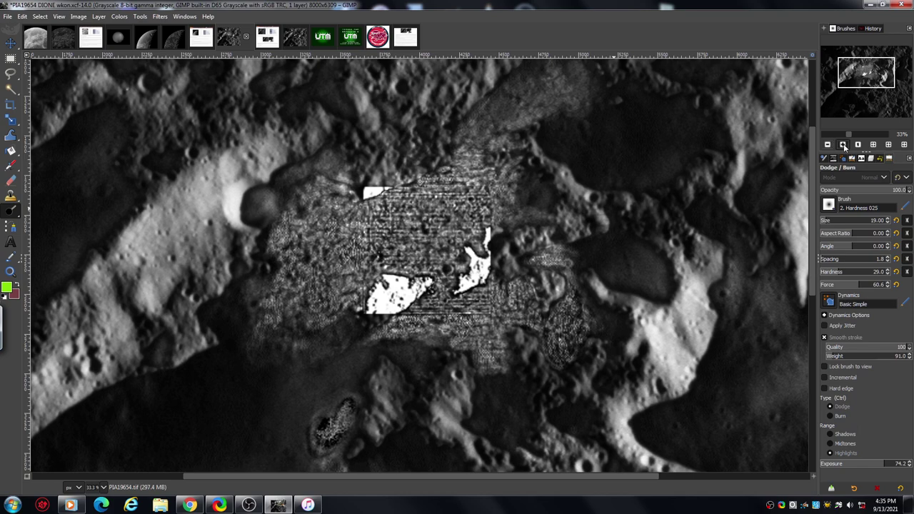
left_click(842, 145)
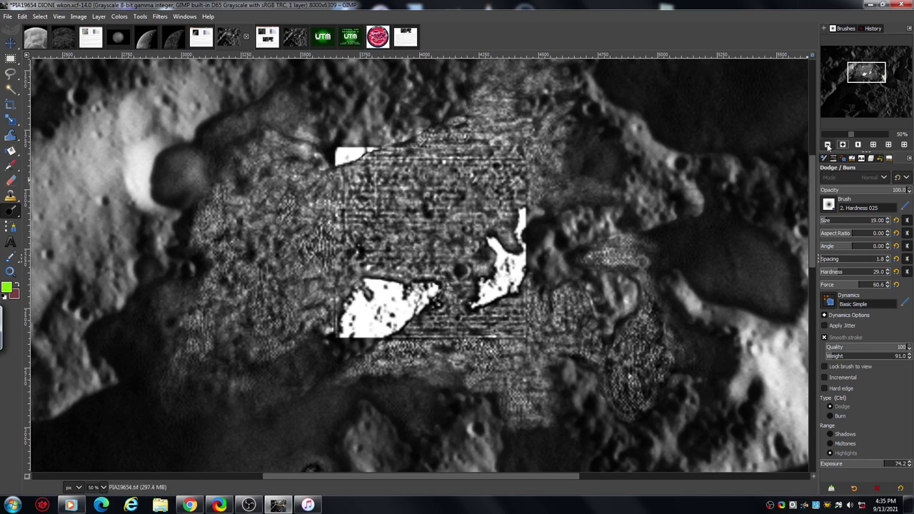
left_click(829, 145)
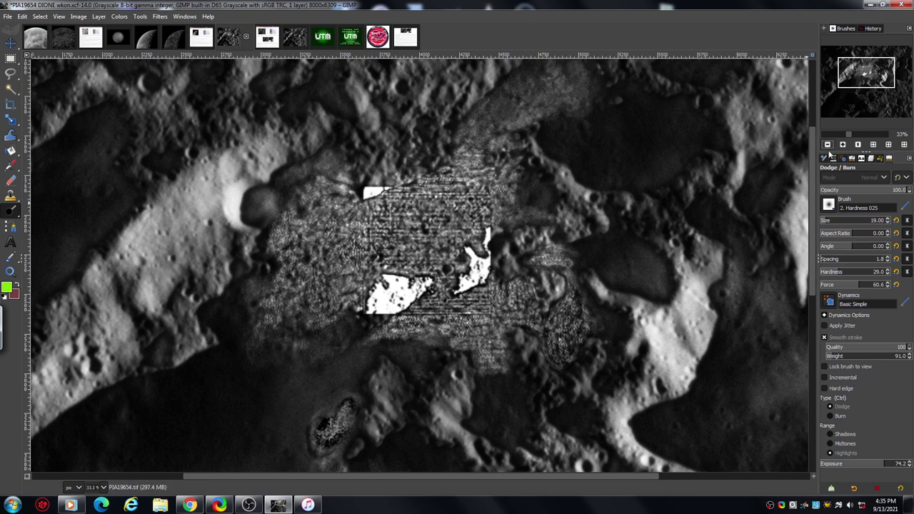
left_click(843, 144)
left_click_drag(868, 76, 872, 81)
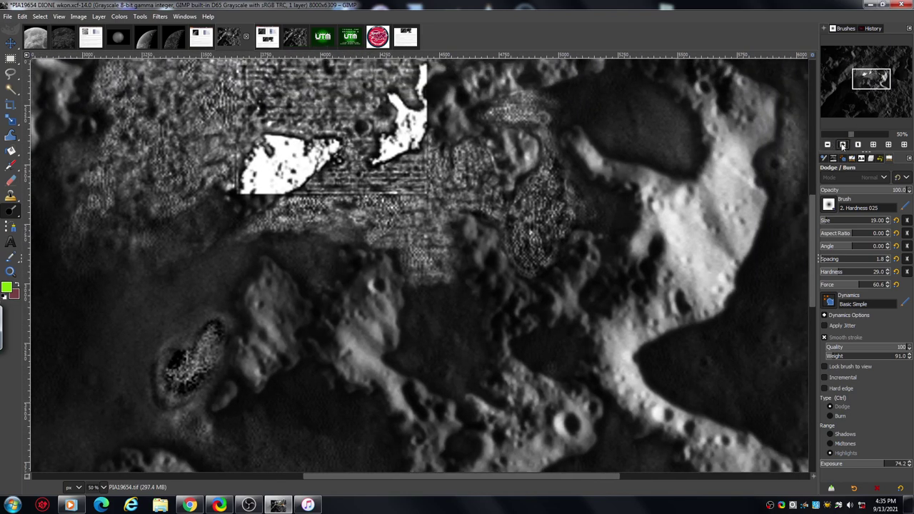
left_click(843, 144)
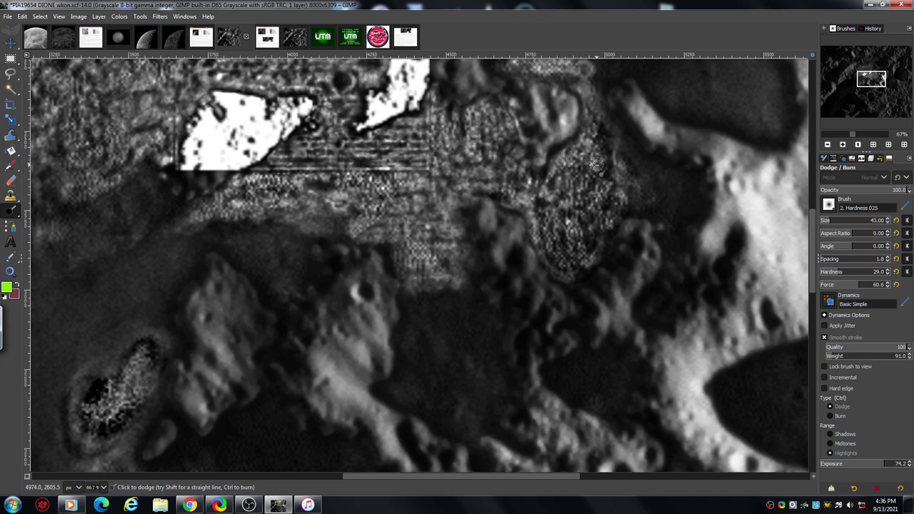
mouse_move(617, 175)
left_mouse_down()
mouse_move(647, 200)
mouse_move(625, 207)
mouse_move(596, 253)
mouse_move(561, 272)
mouse_move(581, 290)
left_mouse_up()
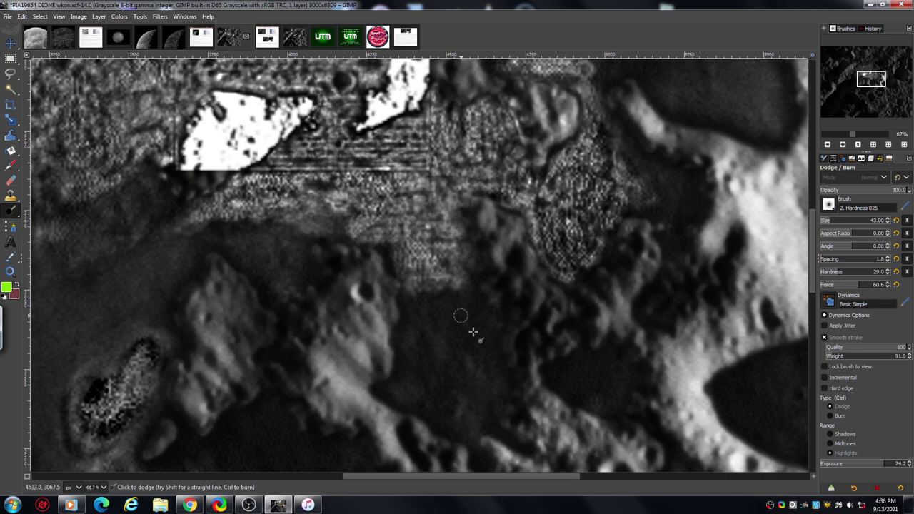
- Zoom out to 18.2% to review the result, then switch to the green UTM outro card
left_click(828, 145)
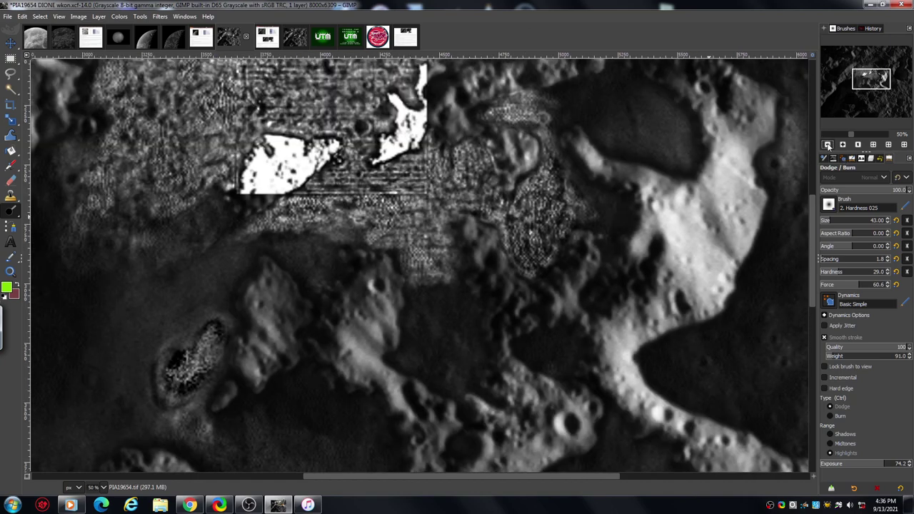
left_click(829, 145)
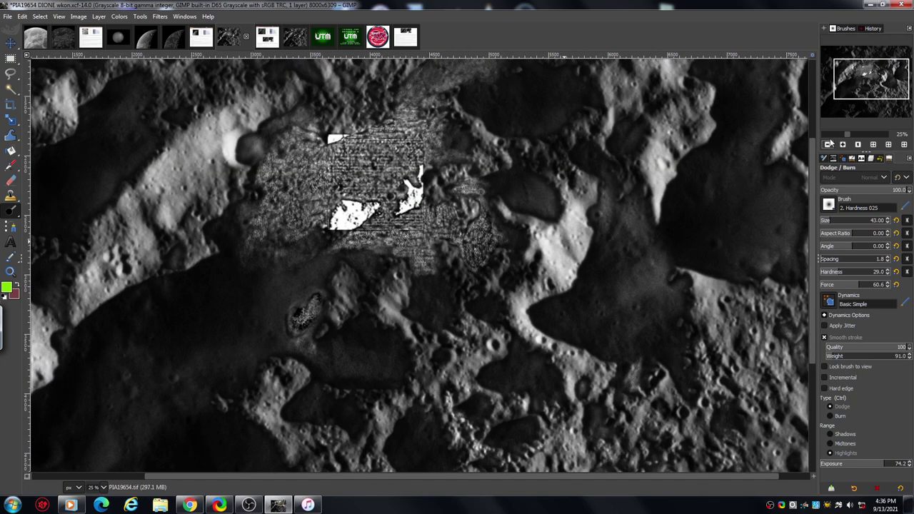
left_click_drag(863, 82, 856, 77)
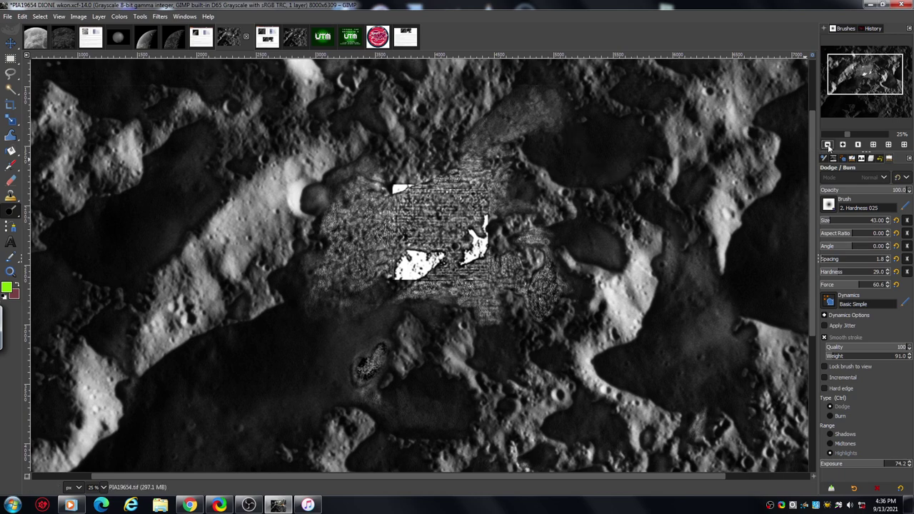
left_click(827, 144)
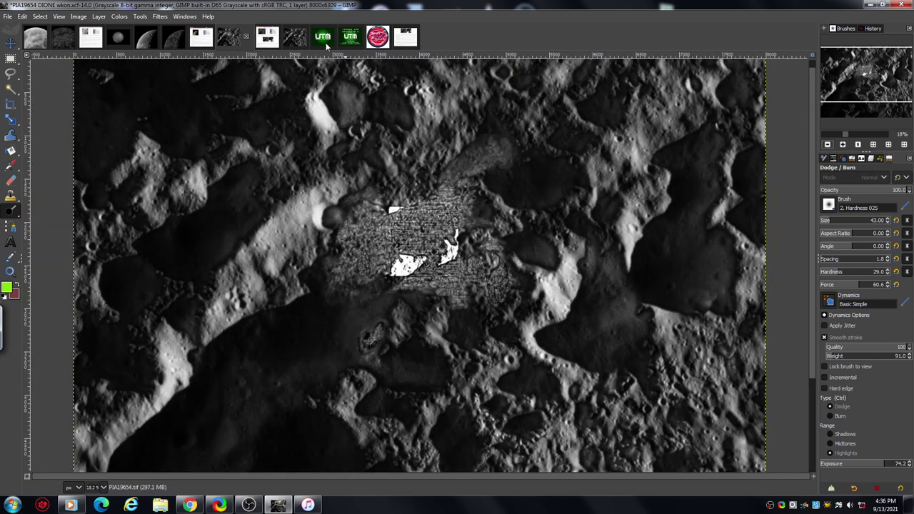
left_click(350, 38)
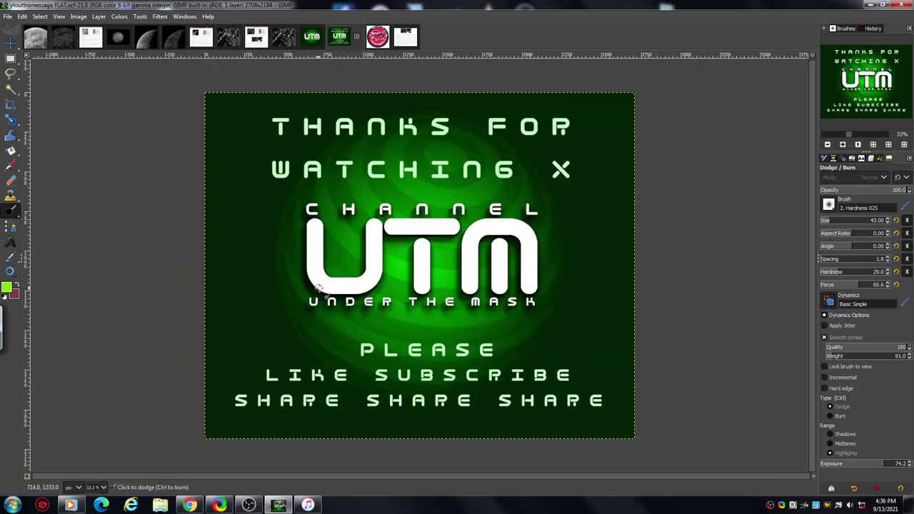